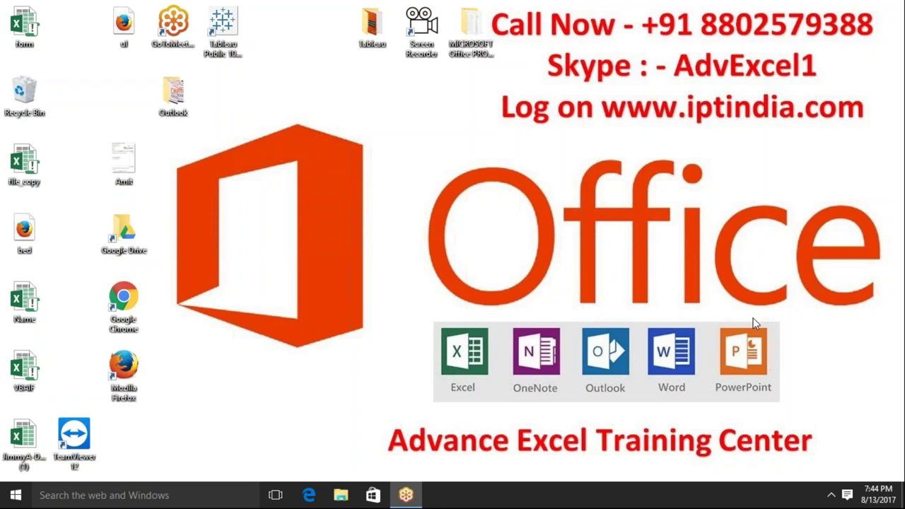
Step: Refresh the desktop twice, then search Start for '20' to list the Office 2016 apps
{"action": "right_click", "coordinate": [424, 338]}
{"action": "left_click", "coordinate": [475, 223]}
{"action": "right_click", "coordinate": [476, 227]}
{"action": "left_click", "coordinate": [504, 265]}
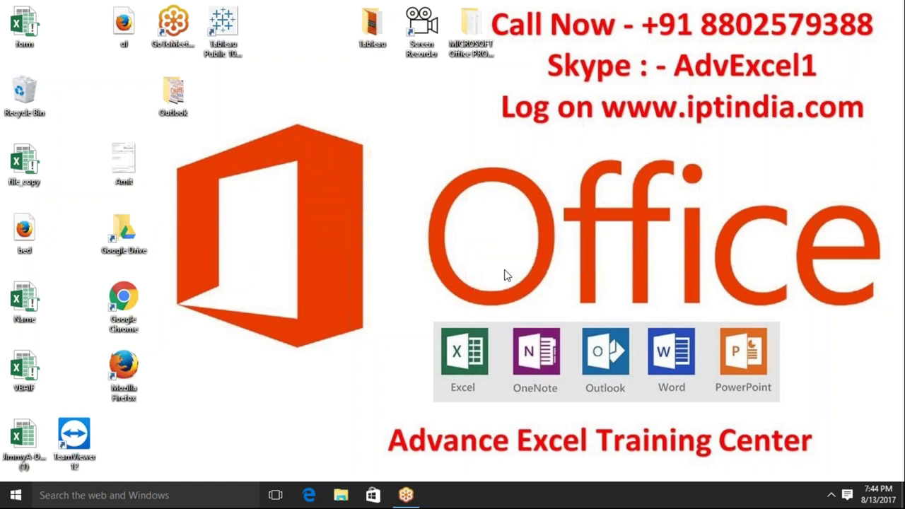
{"action": "key", "text": "super"}
{"action": "type", "text": "20"}
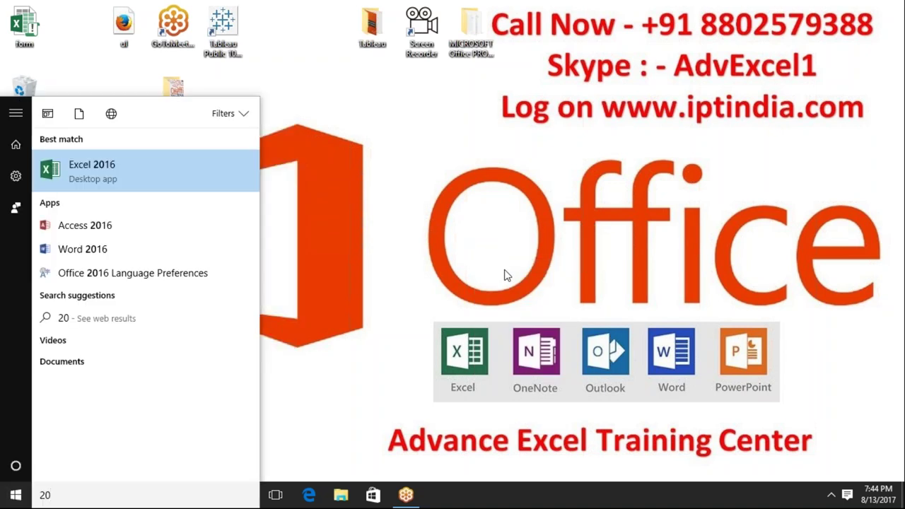
Step: Launch Access 2016 from the search results and minimize it to the taskbar
{"action": "left_click", "coordinate": [157, 227]}
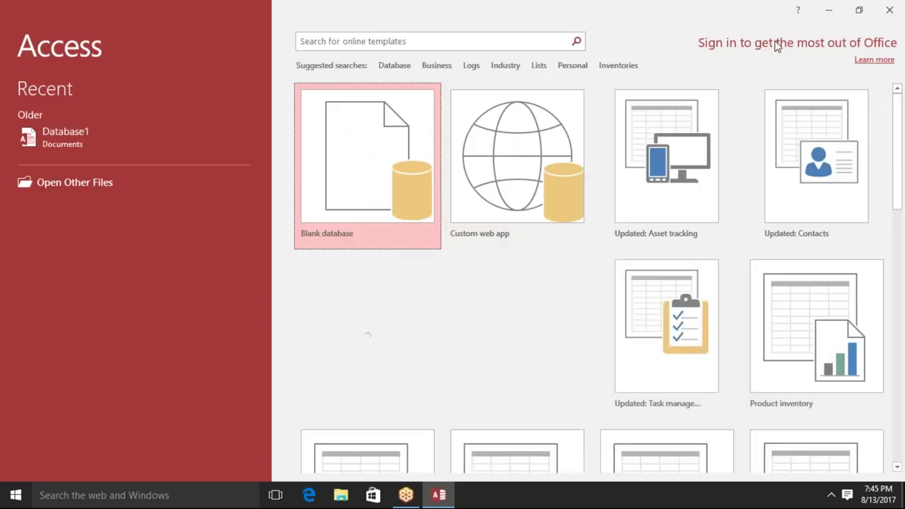
{"action": "left_click", "coordinate": [830, 10]}
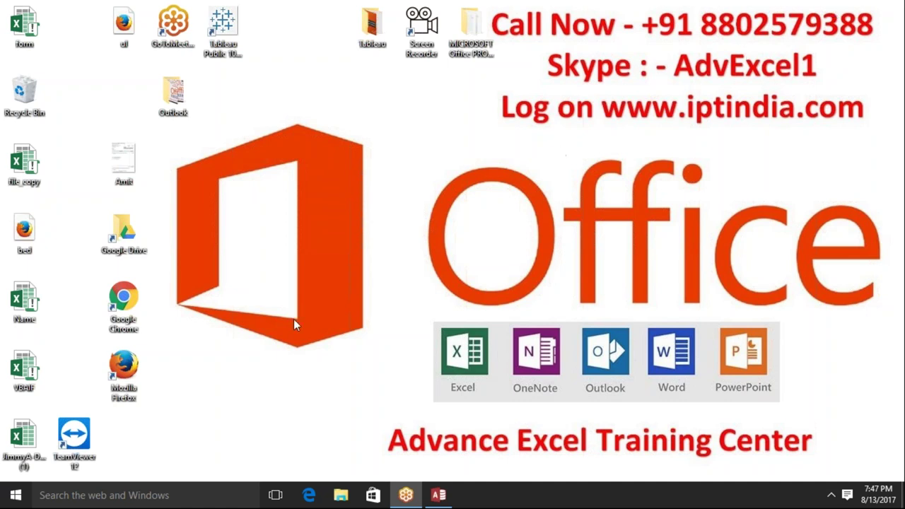
{"action": "left_click", "coordinate": [15, 499]}
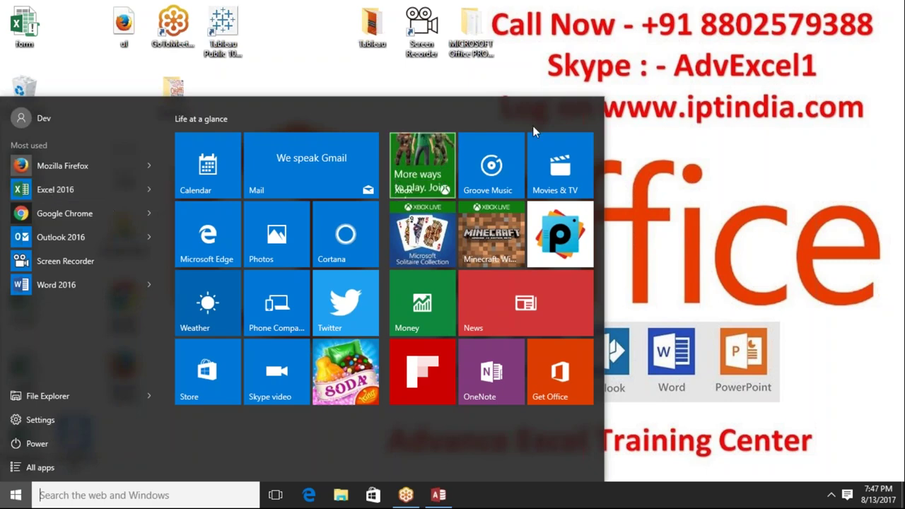
{"action": "left_click", "coordinate": [663, 129]}
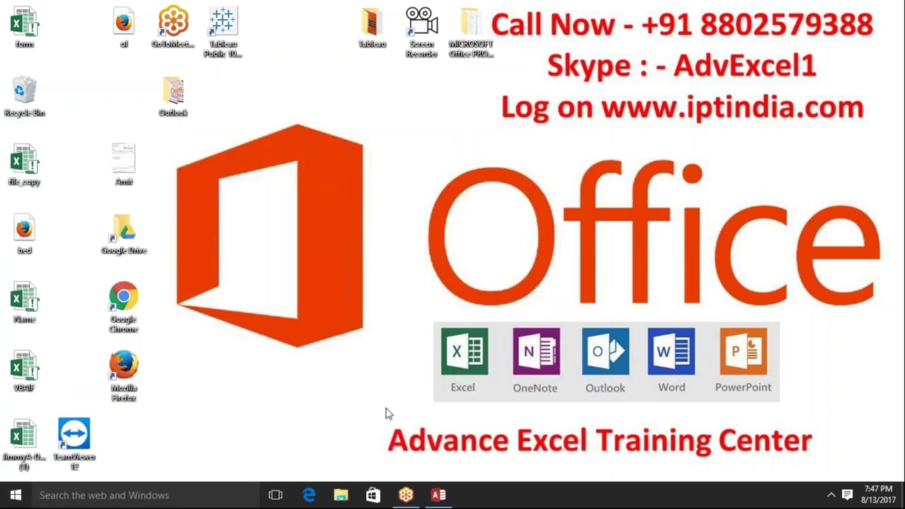
{"action": "left_click", "coordinate": [15, 499]}
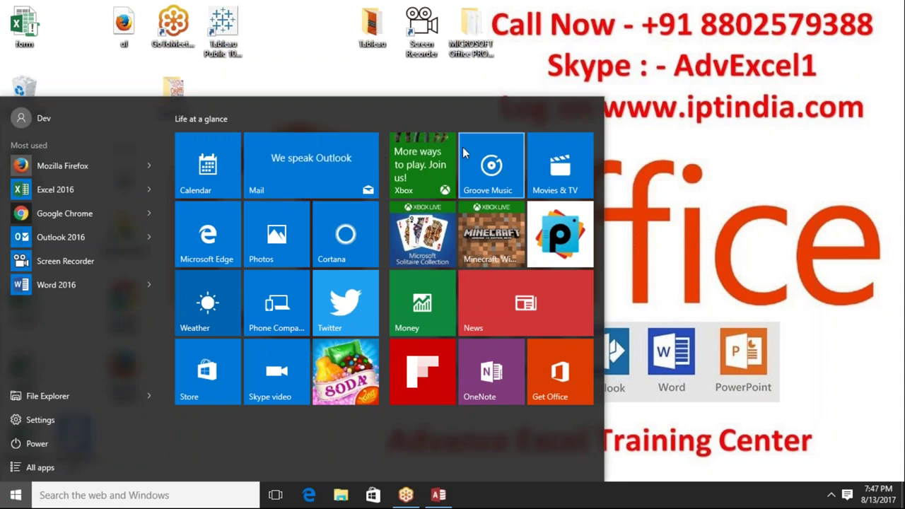
{"action": "left_click", "coordinate": [481, 94]}
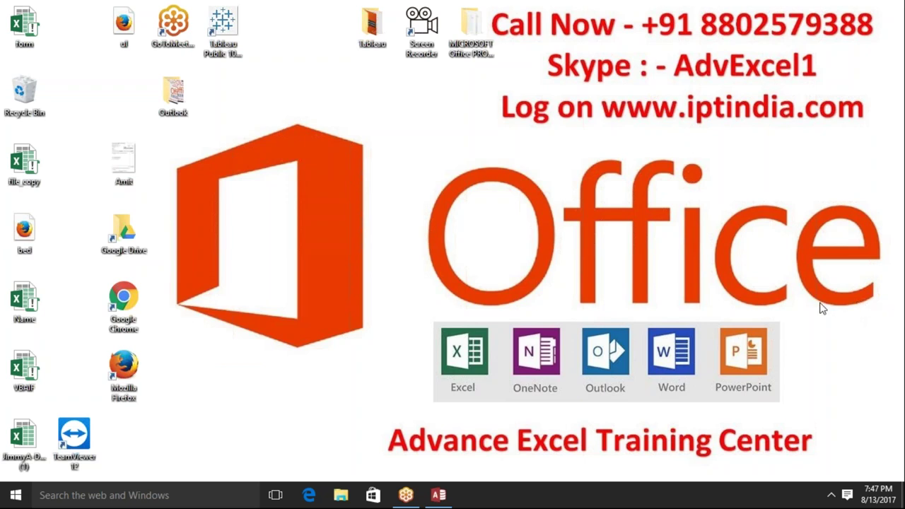
Step: Sketch a circled N with a branch line labelled Byte
{"action": "mouse_move", "coordinate": [265, 91]}
{"action": "left_mouse_down"}
{"action": "mouse_move", "coordinate": [265, 122]}
{"action": "mouse_move", "coordinate": [295, 114]}
{"action": "mouse_move", "coordinate": [241, 94]}
{"action": "mouse_move", "coordinate": [271, 70]}
{"action": "left_mouse_up"}
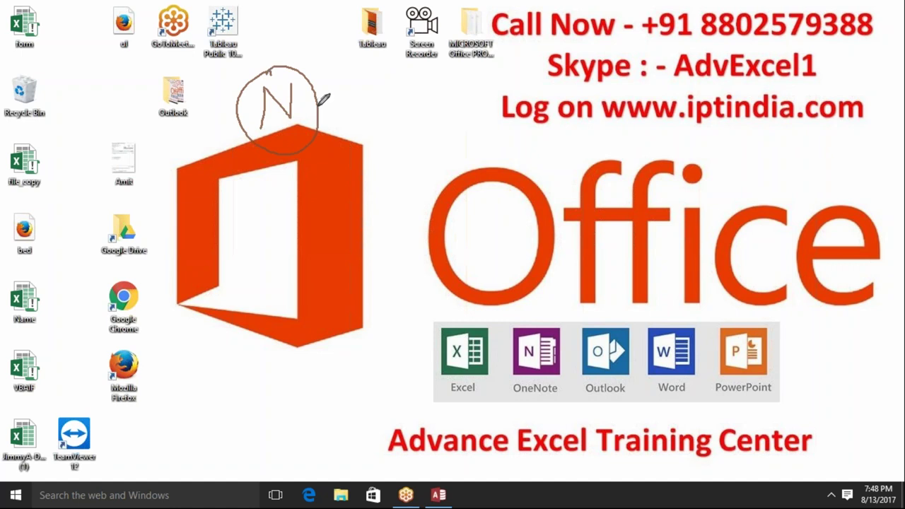
{"action": "left_click_drag", "start_coordinate": [317, 101], "coordinate": [392, 78]}
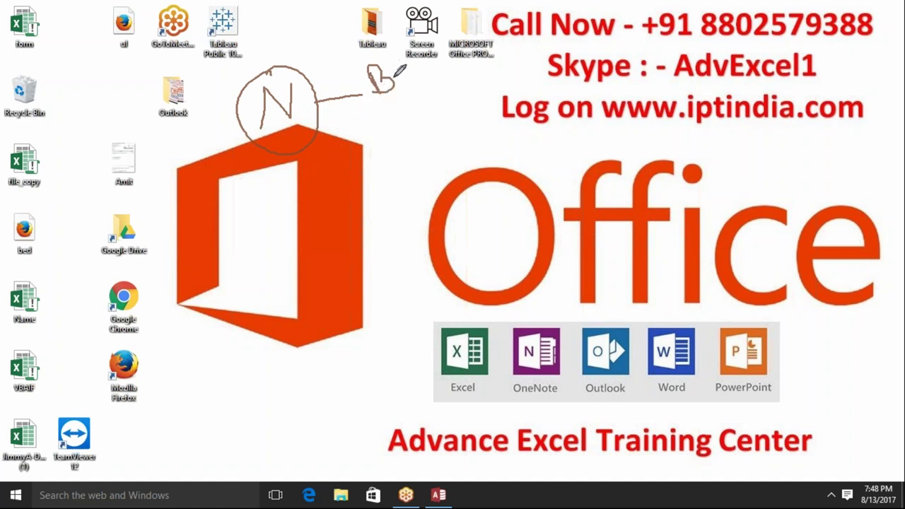
{"action": "mouse_move", "coordinate": [393, 80]}
{"action": "left_mouse_down"}
{"action": "mouse_move", "coordinate": [410, 77]}
{"action": "mouse_move", "coordinate": [411, 106]}
{"action": "left_mouse_up"}
{"action": "mouse_move", "coordinate": [424, 68]}
{"action": "left_mouse_down"}
{"action": "mouse_move", "coordinate": [422, 85]}
{"action": "mouse_move", "coordinate": [429, 73]}
{"action": "left_mouse_up"}
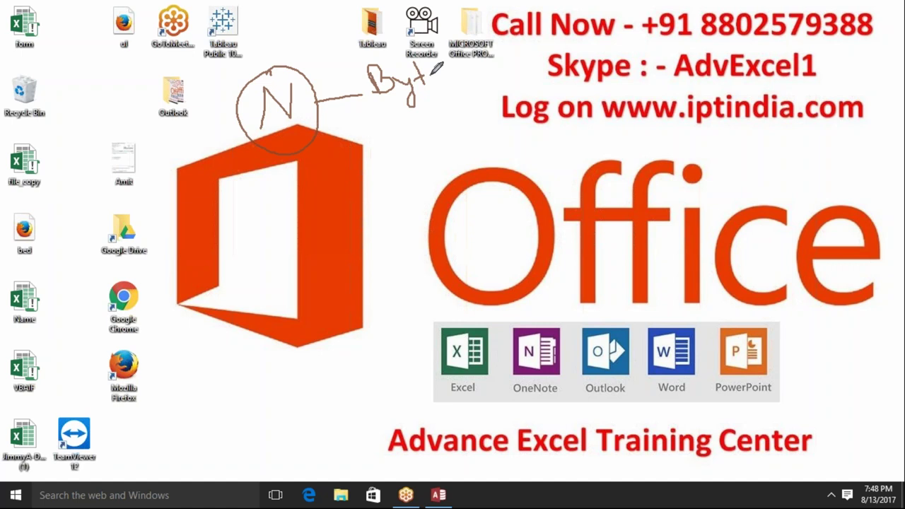
{"action": "left_click_drag", "start_coordinate": [428, 76], "coordinate": [438, 78]}
Step: Draw further branches from N for INT, Long, D and two left-side labels
{"action": "mouse_move", "coordinate": [318, 121]}
{"action": "left_mouse_down"}
{"action": "mouse_move", "coordinate": [365, 121]}
{"action": "mouse_move", "coordinate": [382, 138]}
{"action": "mouse_move", "coordinate": [407, 118]}
{"action": "mouse_move", "coordinate": [420, 138]}
{"action": "mouse_move", "coordinate": [431, 119]}
{"action": "left_mouse_up"}
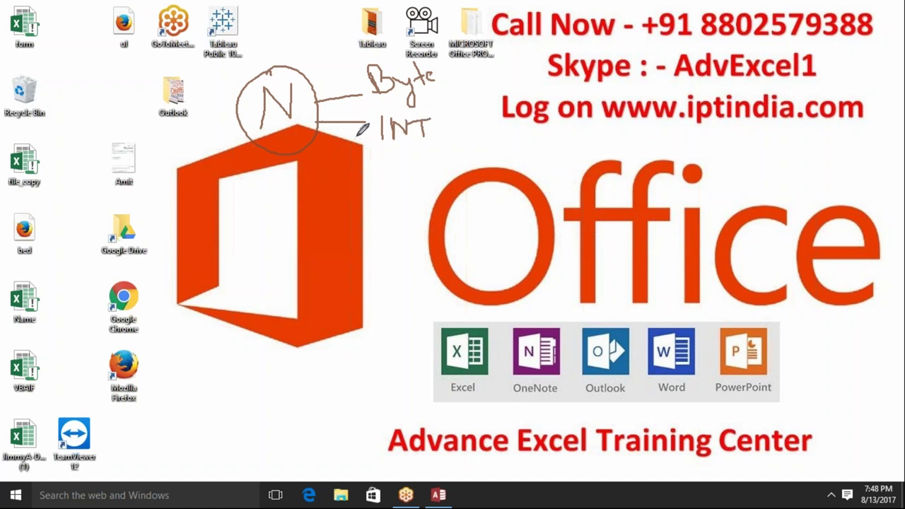
{"action": "mouse_move", "coordinate": [313, 141]}
{"action": "left_mouse_down"}
{"action": "mouse_move", "coordinate": [367, 169]}
{"action": "mouse_move", "coordinate": [431, 167]}
{"action": "left_mouse_up"}
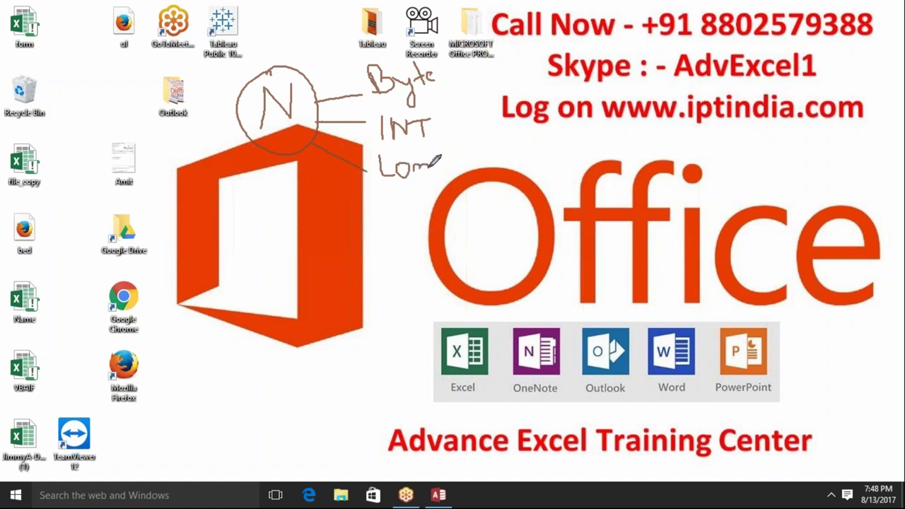
{"action": "left_click_drag", "start_coordinate": [435, 162], "coordinate": [429, 182]}
{"action": "mouse_move", "coordinate": [306, 149]}
{"action": "left_mouse_down"}
{"action": "mouse_move", "coordinate": [389, 232]}
{"action": "mouse_move", "coordinate": [409, 234]}
{"action": "mouse_move", "coordinate": [396, 248]}
{"action": "left_mouse_up"}
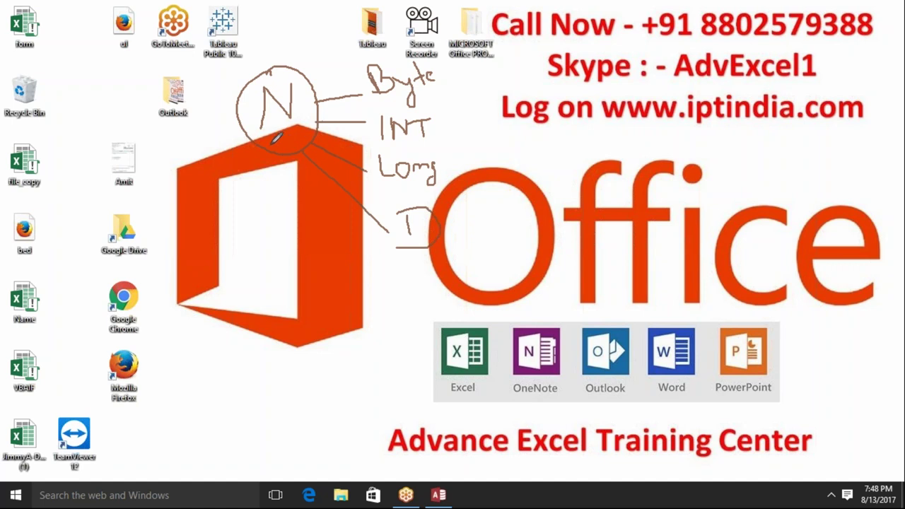
{"action": "left_click_drag", "start_coordinate": [237, 122], "coordinate": [149, 174]}
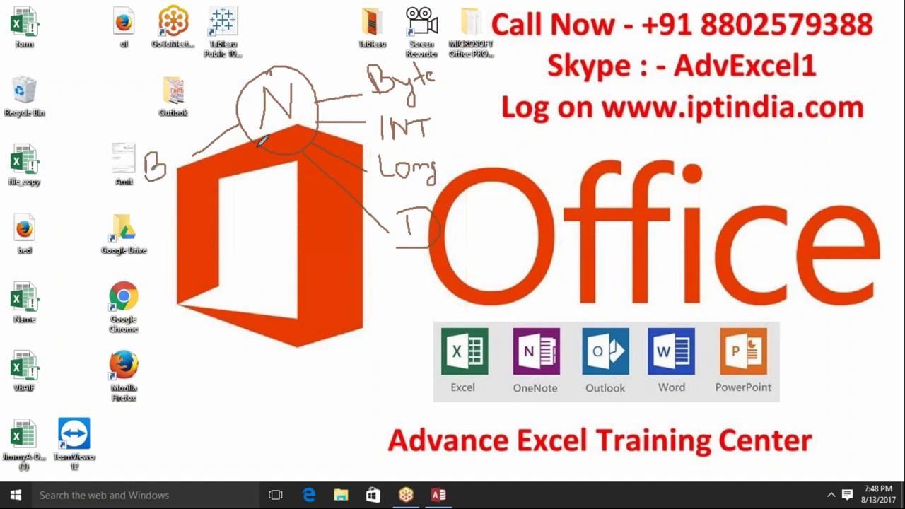
{"action": "mouse_move", "coordinate": [261, 142]}
{"action": "left_mouse_down"}
{"action": "mouse_move", "coordinate": [210, 221]}
{"action": "mouse_move", "coordinate": [161, 246]}
{"action": "mouse_move", "coordinate": [172, 238]}
{"action": "mouse_move", "coordinate": [181, 260]}
{"action": "mouse_move", "coordinate": [201, 252]}
{"action": "mouse_move", "coordinate": [212, 220]}
{"action": "left_mouse_up"}
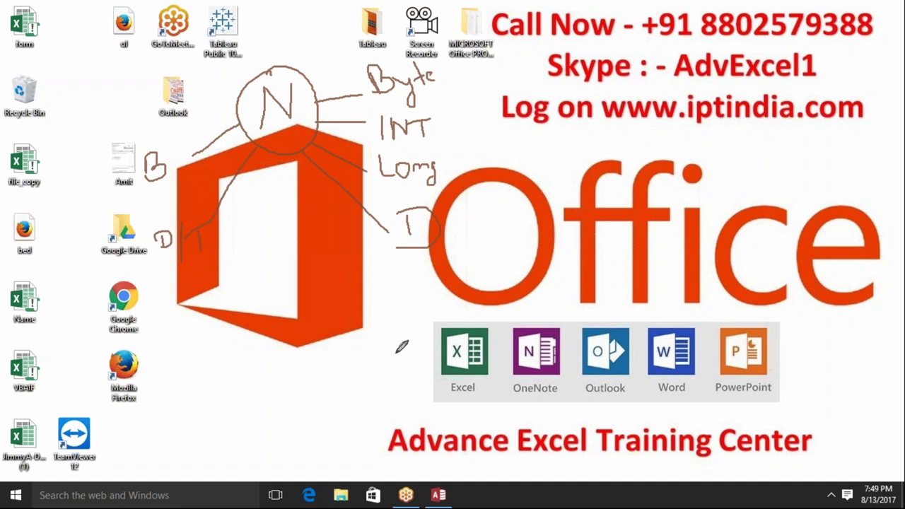
Step: Write 1.5 under D, dot each type label, and check-mark D
{"action": "mouse_move", "coordinate": [395, 298]}
{"action": "left_mouse_down"}
{"action": "mouse_move", "coordinate": [396, 324]}
{"action": "mouse_move", "coordinate": [416, 327]}
{"action": "left_mouse_up"}
{"action": "left_click", "coordinate": [452, 71]}
{"action": "left_click", "coordinate": [443, 126]}
{"action": "left_click", "coordinate": [450, 171]}
{"action": "left_click", "coordinate": [449, 243]}
{"action": "left_click", "coordinate": [414, 313]}
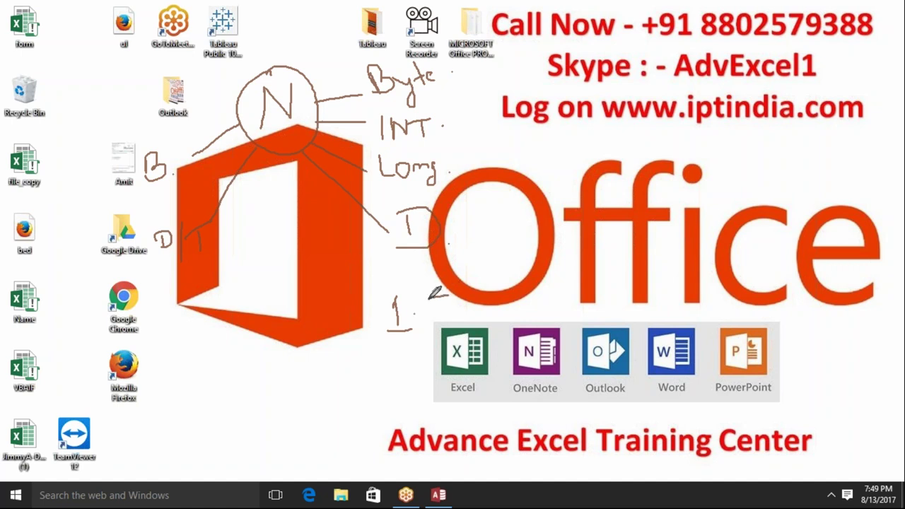
{"action": "left_click_drag", "start_coordinate": [430, 300], "coordinate": [424, 325]}
{"action": "left_click_drag", "start_coordinate": [450, 241], "coordinate": [484, 222]}
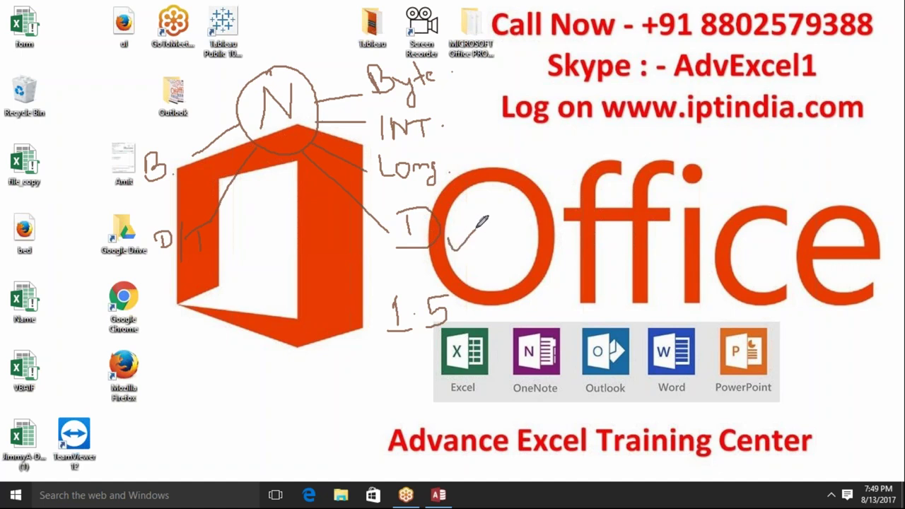
Step: Annotate Byte with ': 255', write a 3 beside INT and a dash after Long
{"action": "left_click", "coordinate": [451, 75]}
{"action": "left_click_drag", "start_coordinate": [481, 71], "coordinate": [510, 85]}
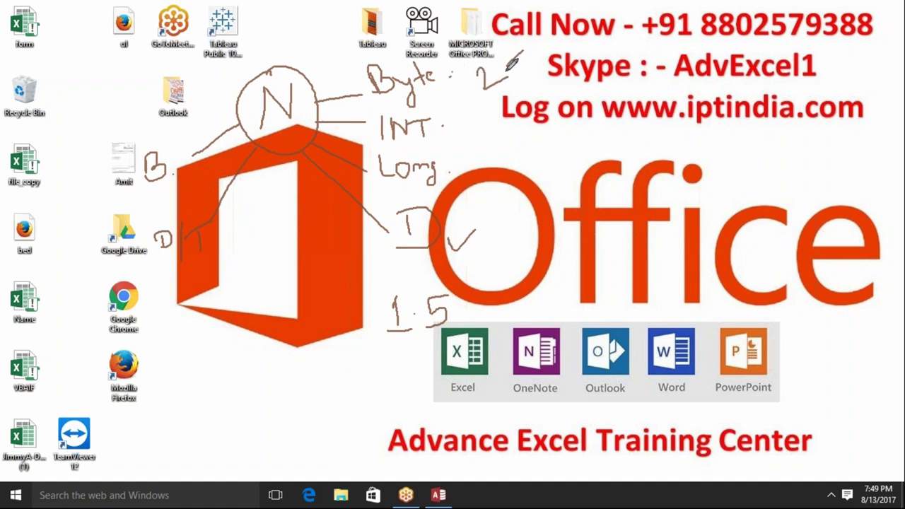
{"action": "left_click_drag", "start_coordinate": [507, 64], "coordinate": [511, 79]}
{"action": "left_click_drag", "start_coordinate": [535, 53], "coordinate": [522, 77]}
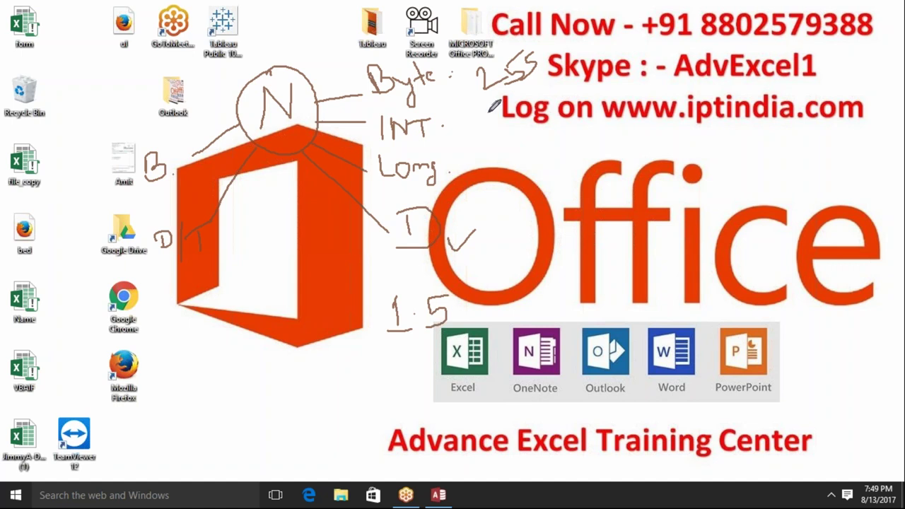
{"action": "mouse_move", "coordinate": [481, 117]}
{"action": "left_mouse_down"}
{"action": "mouse_move", "coordinate": [494, 135]}
{"action": "mouse_move", "coordinate": [517, 131]}
{"action": "left_mouse_up"}
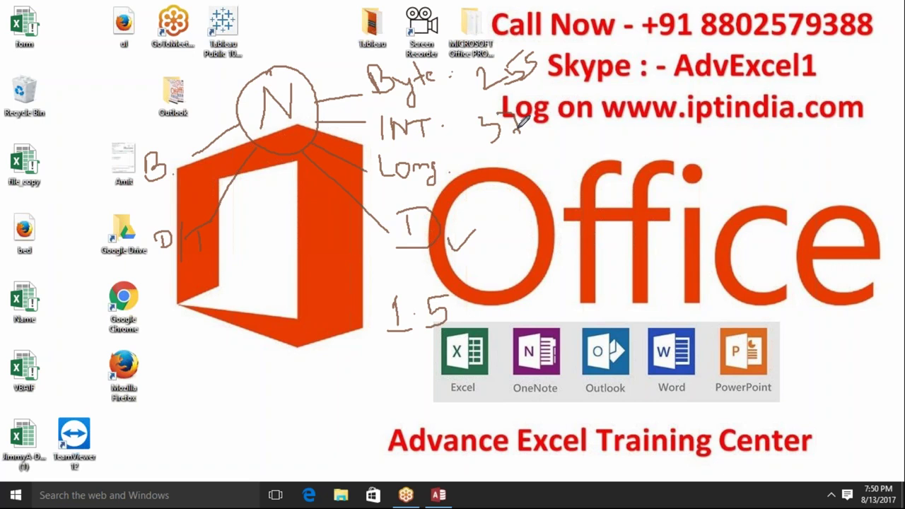
{"action": "left_click_drag", "start_coordinate": [458, 164], "coordinate": [500, 149]}
Step: Add a dash by D, write '15.' under the check mark, and underline B and D
{"action": "left_click_drag", "start_coordinate": [452, 219], "coordinate": [477, 215]}
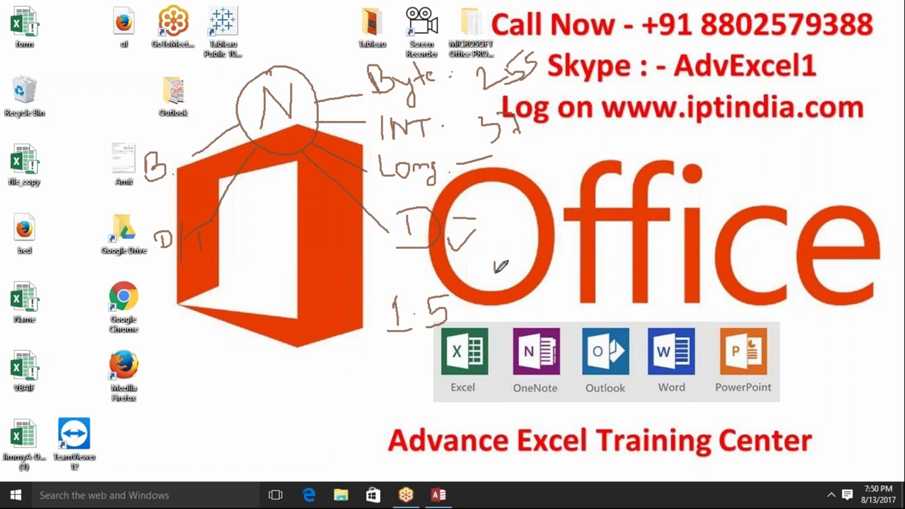
{"action": "mouse_move", "coordinate": [495, 275]}
{"action": "left_mouse_down"}
{"action": "mouse_move", "coordinate": [496, 262]}
{"action": "mouse_move", "coordinate": [506, 274]}
{"action": "left_mouse_up"}
{"action": "left_click", "coordinate": [522, 275]}
{"action": "left_click_drag", "start_coordinate": [151, 186], "coordinate": [174, 186]}
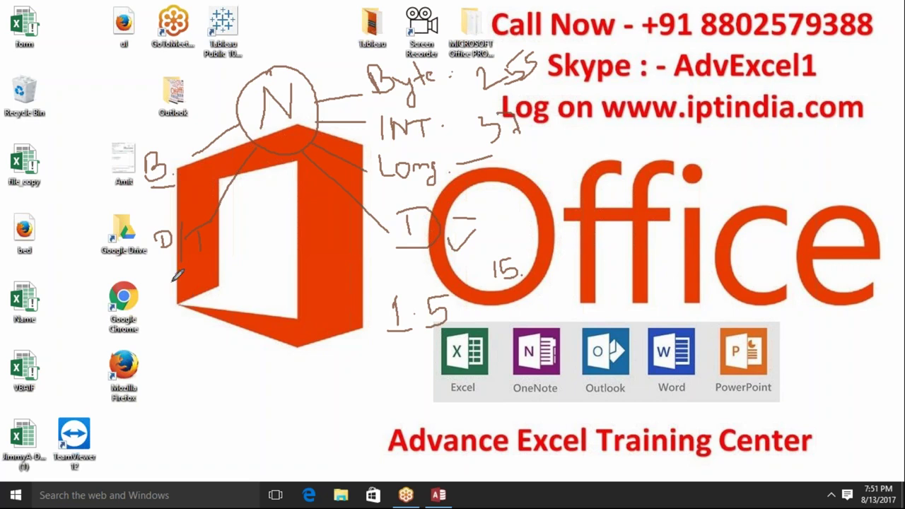
{"action": "left_click_drag", "start_coordinate": [169, 277], "coordinate": [202, 276]}
Step: Draw an upward arrow in the top-right circle, an arrow from Long to it, and a label
{"action": "left_click_drag", "start_coordinate": [665, 93], "coordinate": [688, 58]}
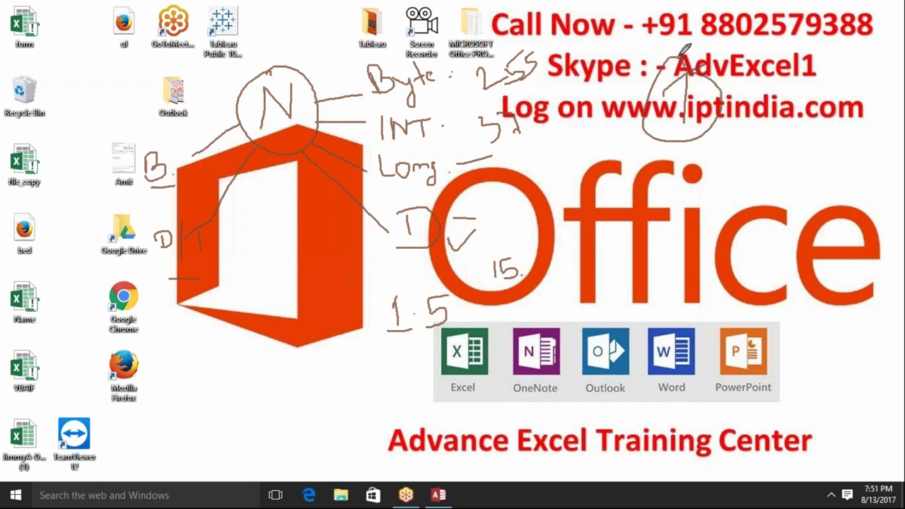
{"action": "left_click_drag", "start_coordinate": [734, 122], "coordinate": [755, 135]}
{"action": "mouse_move", "coordinate": [510, 168]}
{"action": "left_mouse_down"}
{"action": "mouse_move", "coordinate": [611, 133]}
{"action": "mouse_move", "coordinate": [615, 150]}
{"action": "left_mouse_up"}
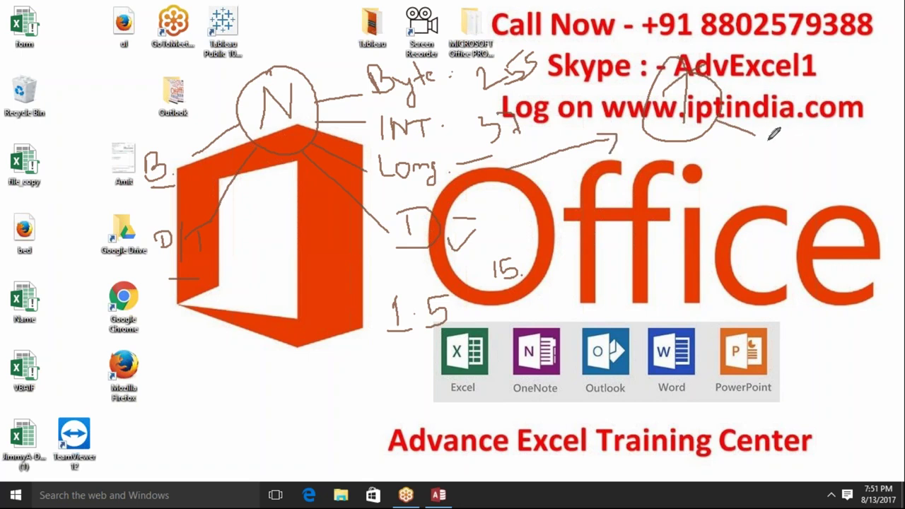
{"action": "mouse_move", "coordinate": [770, 141]}
{"action": "left_mouse_down"}
{"action": "mouse_move", "coordinate": [759, 166]}
{"action": "mouse_move", "coordinate": [811, 165]}
{"action": "left_mouse_up"}
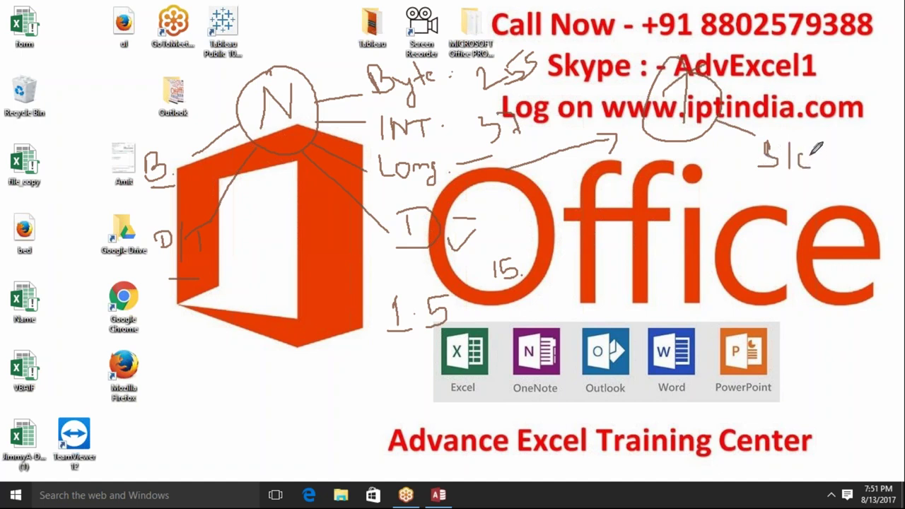
{"action": "left_click_drag", "start_coordinate": [813, 151], "coordinate": [823, 161]}
Step: Circle part of the Office lettering with a D inside and mark the top-right circle
{"action": "left_click_drag", "start_coordinate": [669, 222], "coordinate": [732, 272]}
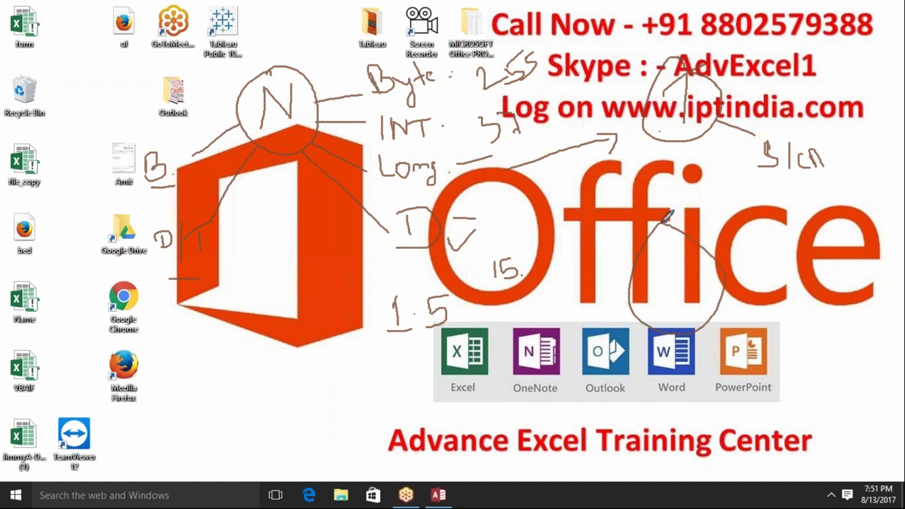
{"action": "mouse_move", "coordinate": [665, 267]}
{"action": "left_mouse_down"}
{"action": "mouse_move", "coordinate": [690, 295]}
{"action": "mouse_move", "coordinate": [673, 260]}
{"action": "left_mouse_up"}
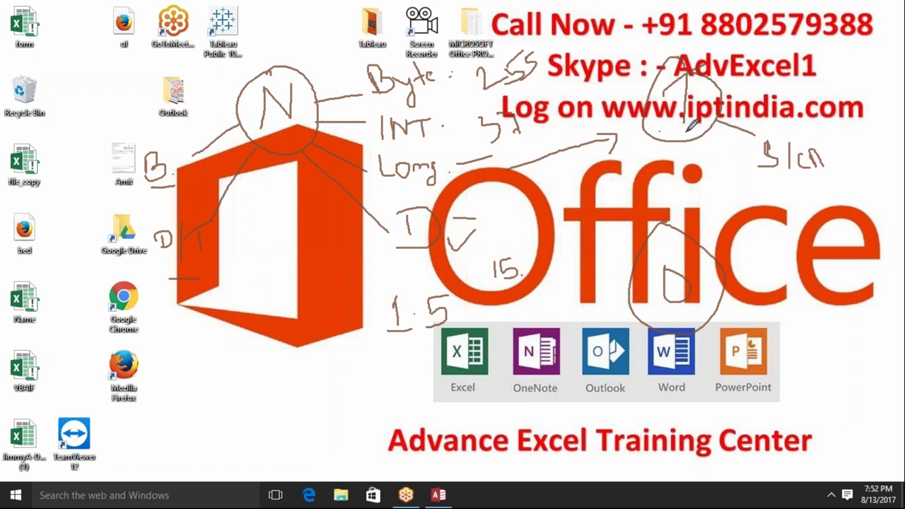
{"action": "left_click_drag", "start_coordinate": [718, 103], "coordinate": [792, 80]}
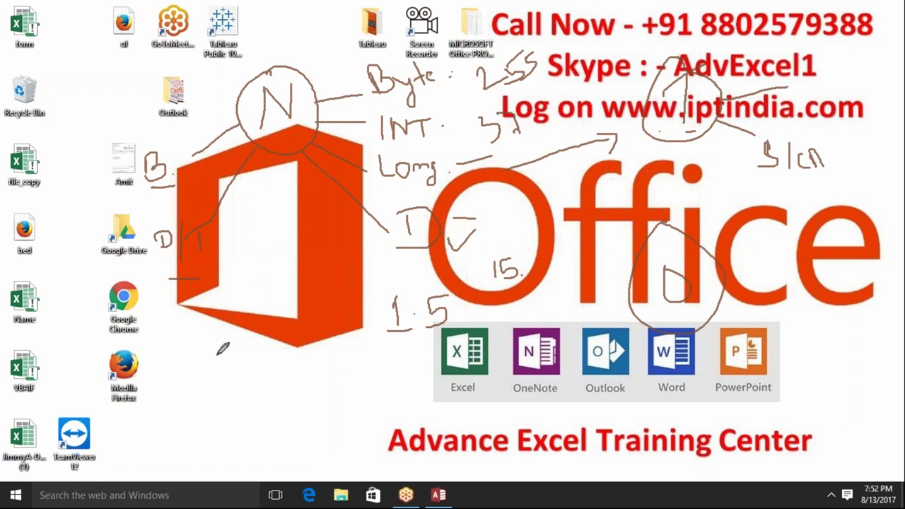
Step: Sketch a table header 'Sr / NAME / mob' with dividers and an underline, and write N above mob
{"action": "mouse_move", "coordinate": [174, 390]}
{"action": "left_mouse_down"}
{"action": "mouse_move", "coordinate": [161, 415]}
{"action": "mouse_move", "coordinate": [192, 396]}
{"action": "mouse_move", "coordinate": [202, 454]}
{"action": "left_mouse_up"}
{"action": "mouse_move", "coordinate": [224, 414]}
{"action": "left_mouse_down"}
{"action": "mouse_move", "coordinate": [240, 396]}
{"action": "mouse_move", "coordinate": [252, 409]}
{"action": "mouse_move", "coordinate": [260, 396]}
{"action": "left_mouse_up"}
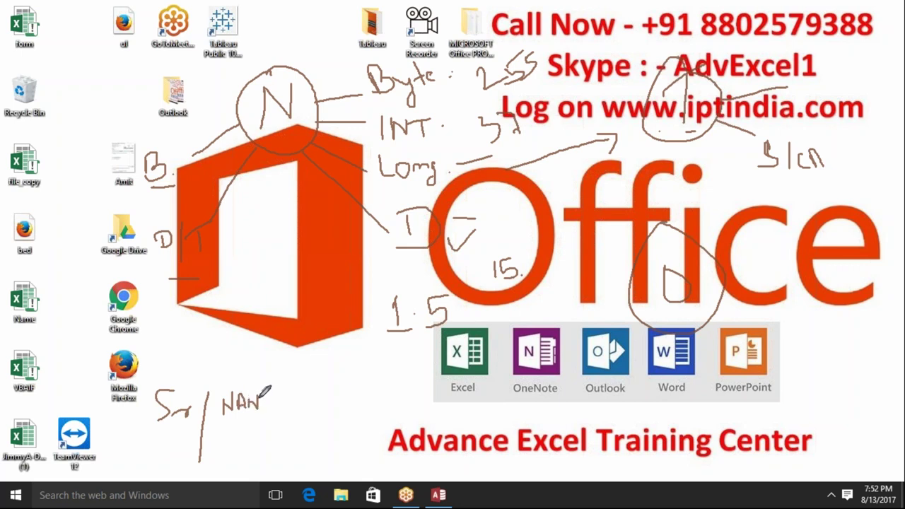
{"action": "left_click_drag", "start_coordinate": [270, 396], "coordinate": [273, 407]}
{"action": "left_click_drag", "start_coordinate": [288, 390], "coordinate": [277, 444]}
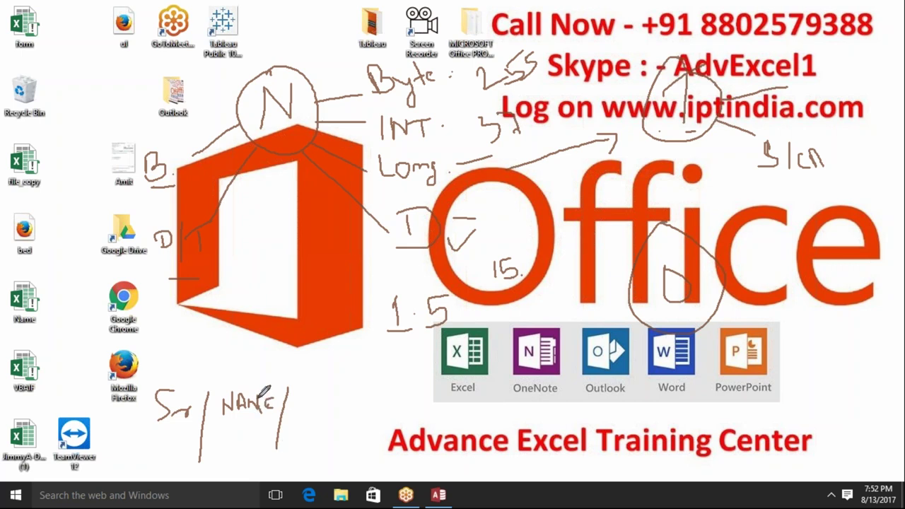
{"action": "left_click_drag", "start_coordinate": [268, 399], "coordinate": [269, 404]}
{"action": "left_click_drag", "start_coordinate": [147, 423], "coordinate": [539, 408]}
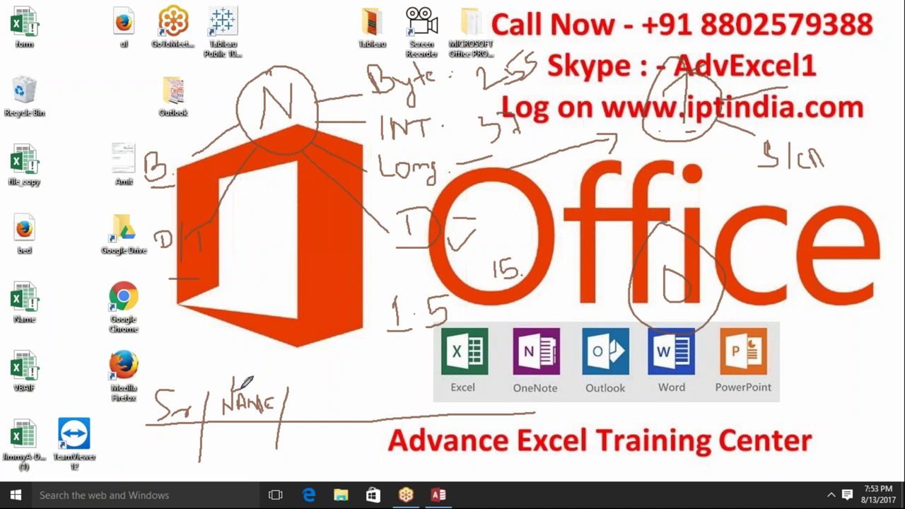
{"action": "left_click_drag", "start_coordinate": [357, 394], "coordinate": [347, 447]}
{"action": "mouse_move", "coordinate": [295, 412]}
{"action": "left_mouse_down"}
{"action": "mouse_move", "coordinate": [304, 397]}
{"action": "mouse_move", "coordinate": [337, 416]}
{"action": "left_mouse_up"}
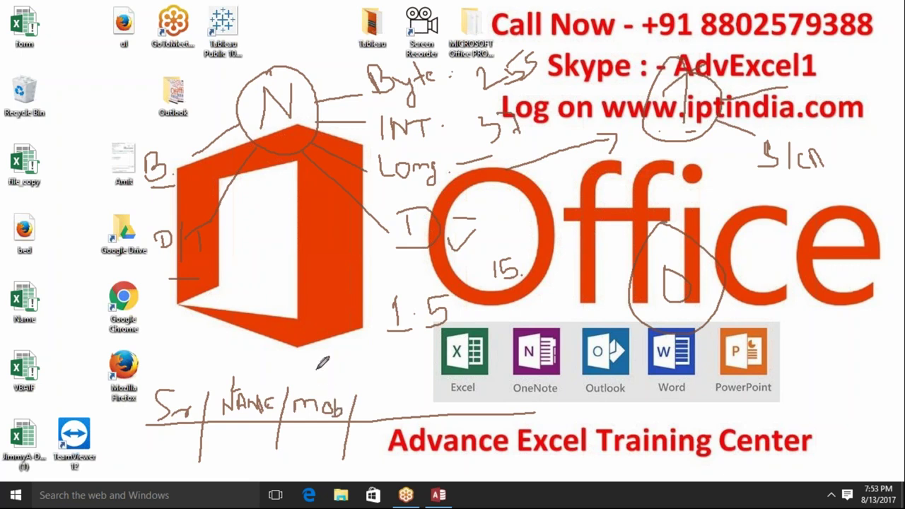
{"action": "left_click_drag", "start_coordinate": [316, 378], "coordinate": [324, 365]}
Step: Draw a second grid below PowerPoint labelled T and m, and extend the Sr/NAME/mob rule right
{"action": "left_click_drag", "start_coordinate": [703, 416], "coordinate": [857, 417]}
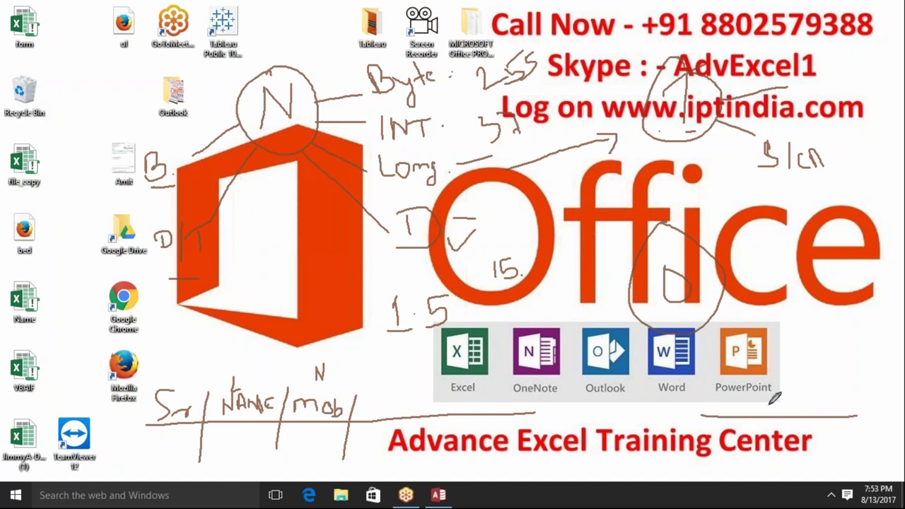
{"action": "left_click_drag", "start_coordinate": [746, 397], "coordinate": [763, 468]}
{"action": "left_click_drag", "start_coordinate": [811, 394], "coordinate": [835, 474]}
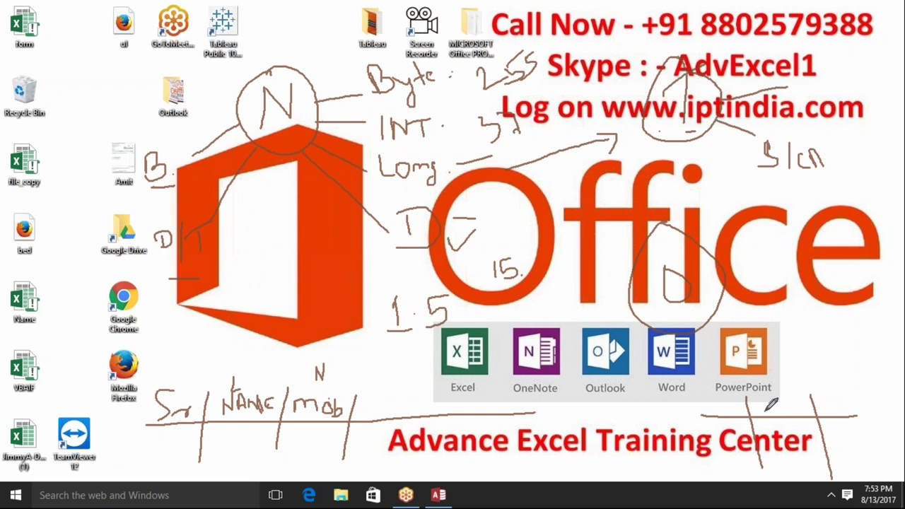
{"action": "mouse_move", "coordinate": [765, 412]}
{"action": "left_mouse_down"}
{"action": "mouse_move", "coordinate": [773, 402]}
{"action": "mouse_move", "coordinate": [783, 409]}
{"action": "mouse_move", "coordinate": [799, 348]}
{"action": "left_mouse_up"}
{"action": "mouse_move", "coordinate": [809, 316]}
{"action": "left_mouse_down"}
{"action": "mouse_move", "coordinate": [815, 338]}
{"action": "mouse_move", "coordinate": [821, 305]}
{"action": "left_mouse_up"}
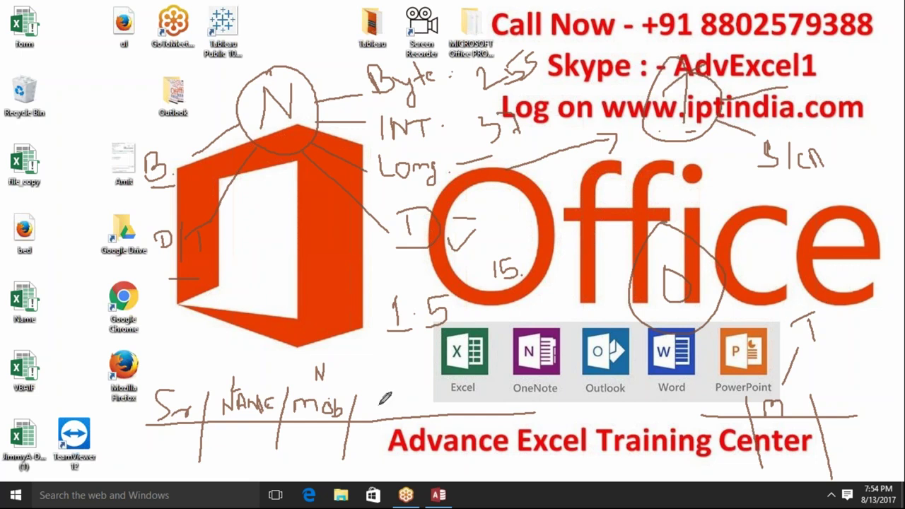
{"action": "left_click_drag", "start_coordinate": [362, 412], "coordinate": [693, 411]}
{"action": "mouse_move", "coordinate": [555, 386]}
{"action": "left_mouse_down"}
{"action": "mouse_move", "coordinate": [605, 380]}
{"action": "mouse_move", "coordinate": [581, 440]}
{"action": "left_mouse_up"}
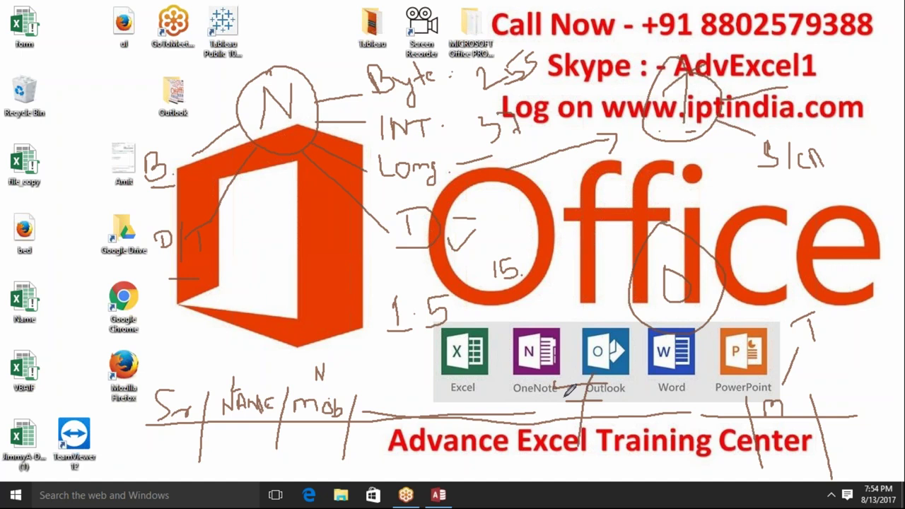
Step: Add a TA column with dividers to the first table and join Long to the arrow
{"action": "left_click_drag", "start_coordinate": [319, 384], "coordinate": [330, 385]}
{"action": "left_click_drag", "start_coordinate": [815, 331], "coordinate": [835, 350]}
{"action": "left_click_drag", "start_coordinate": [425, 396], "coordinate": [422, 465]}
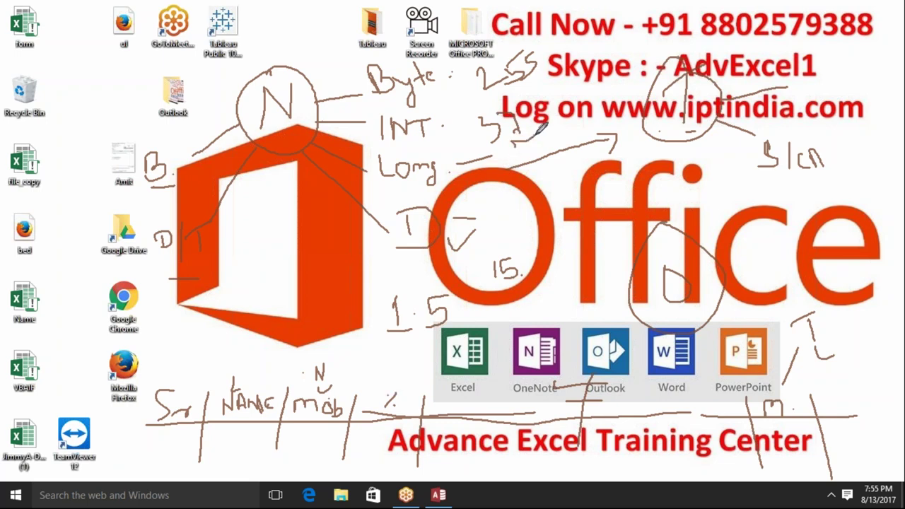
{"action": "left_click_drag", "start_coordinate": [467, 185], "coordinate": [507, 167]}
{"action": "mouse_move", "coordinate": [435, 249]}
{"action": "left_mouse_down"}
{"action": "mouse_move", "coordinate": [432, 270]}
{"action": "mouse_move", "coordinate": [466, 251]}
{"action": "left_mouse_up"}
{"action": "mouse_move", "coordinate": [469, 395]}
{"action": "left_mouse_down"}
{"action": "mouse_move", "coordinate": [470, 412]}
{"action": "mouse_move", "coordinate": [481, 393]}
{"action": "mouse_move", "coordinate": [508, 413]}
{"action": "mouse_move", "coordinate": [496, 413]}
{"action": "left_mouse_up"}
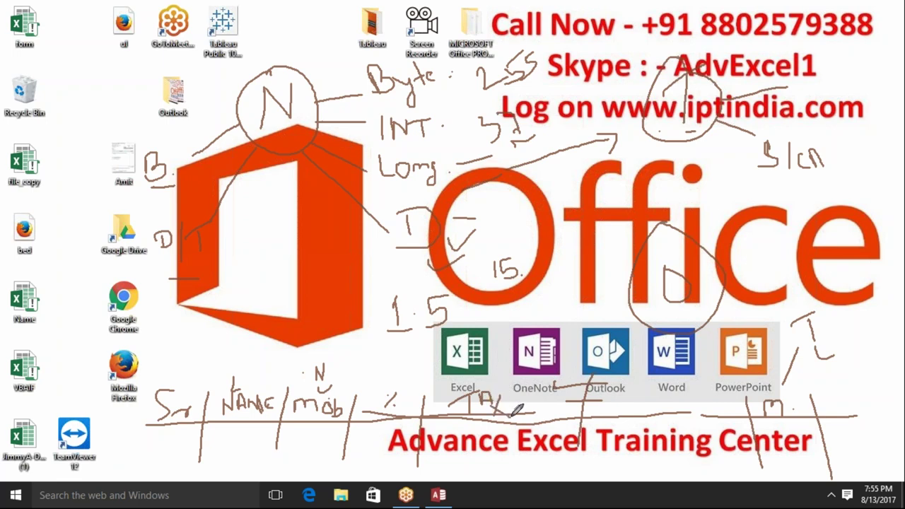
{"action": "left_click_drag", "start_coordinate": [527, 382], "coordinate": [522, 449]}
Step: Mark beside the 32 note and write 122x1 next to the i in Office
{"action": "left_click_drag", "start_coordinate": [566, 115], "coordinate": [564, 148]}
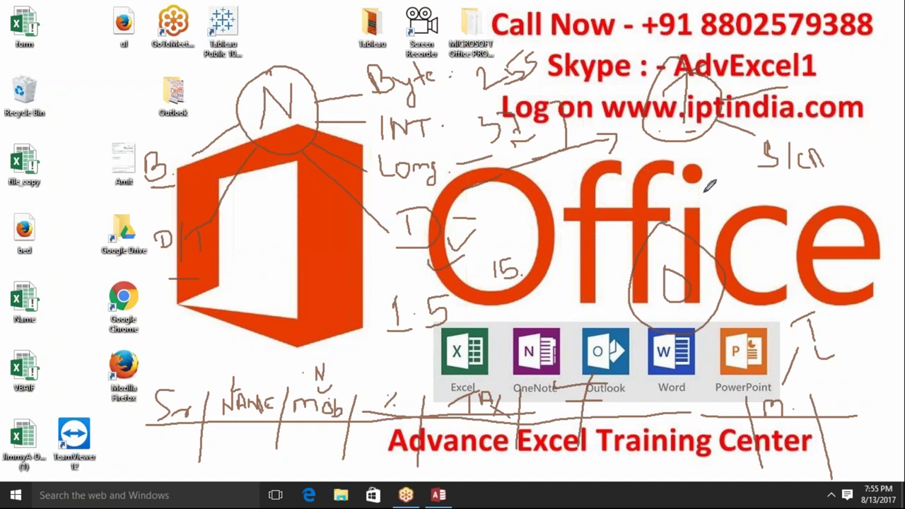
{"action": "mouse_move", "coordinate": [706, 192]}
{"action": "left_mouse_down"}
{"action": "mouse_move", "coordinate": [708, 203]}
{"action": "mouse_move", "coordinate": [735, 202]}
{"action": "mouse_move", "coordinate": [744, 191]}
{"action": "left_mouse_up"}
{"action": "left_click_drag", "start_coordinate": [744, 192], "coordinate": [751, 200]}
{"action": "mouse_move", "coordinate": [751, 192]}
{"action": "left_mouse_down"}
{"action": "mouse_move", "coordinate": [744, 200]}
{"action": "mouse_move", "coordinate": [778, 201]}
{"action": "left_mouse_up"}
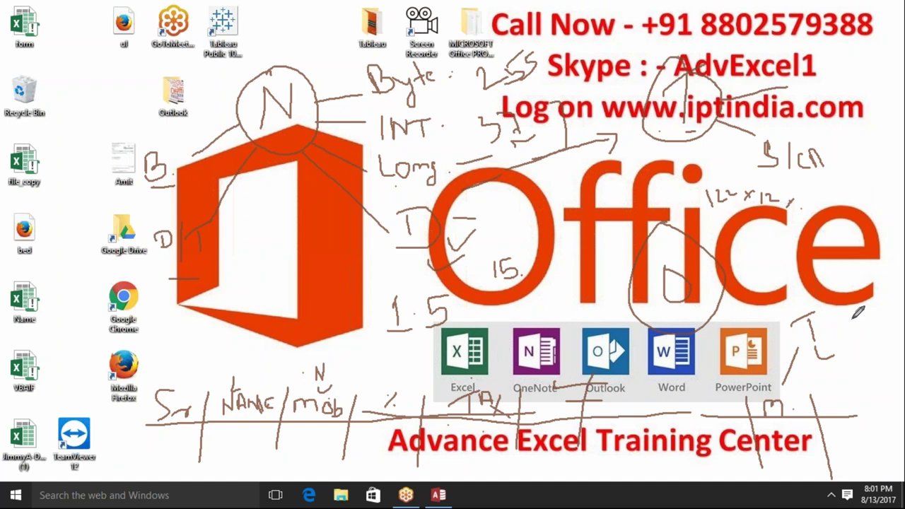
Step: Erase every pen annotation from the desktop with the clear-all shortcut E
{"action": "key", "text": "e"}
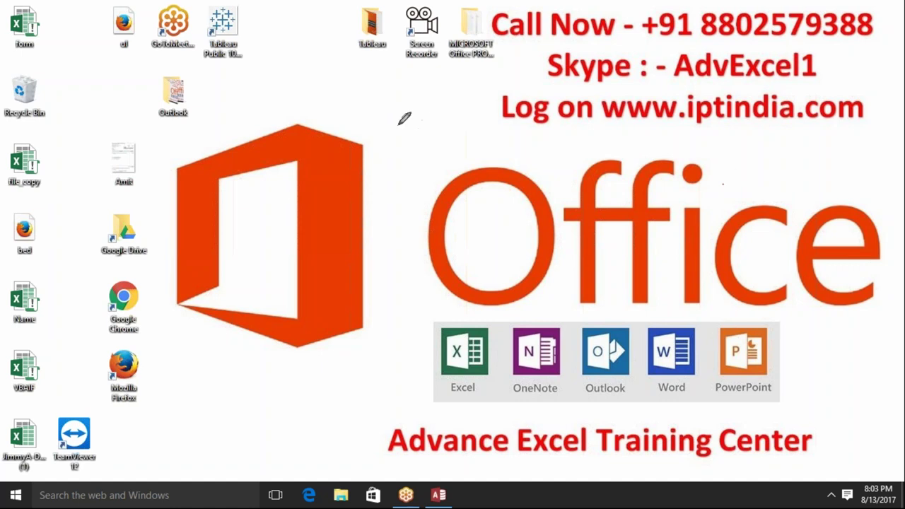
Step: Sketch a curve and a looping stroke above the Office logo, then erase them
{"action": "mouse_move", "coordinate": [311, 120]}
{"action": "left_mouse_down"}
{"action": "mouse_move", "coordinate": [423, 166]}
{"action": "mouse_move", "coordinate": [387, 240]}
{"action": "mouse_move", "coordinate": [327, 190]}
{"action": "left_mouse_up"}
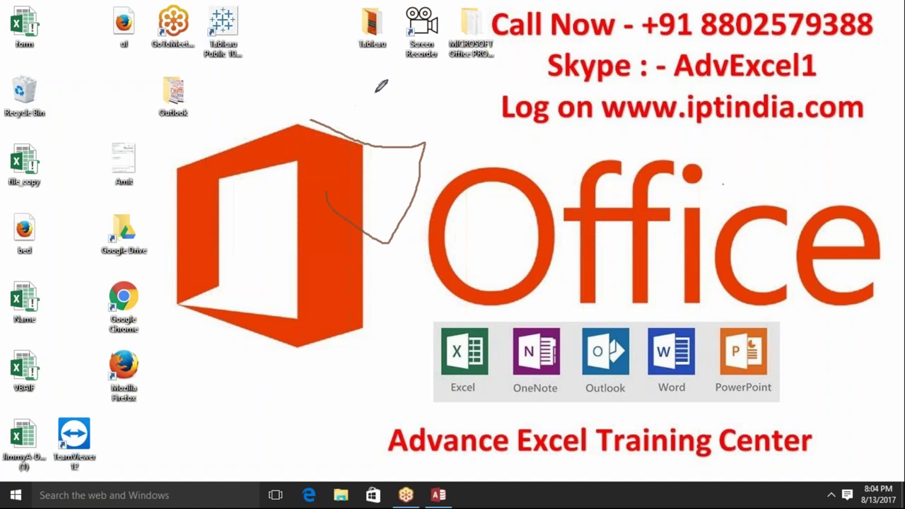
{"action": "left_click_drag", "start_coordinate": [371, 92], "coordinate": [363, 140]}
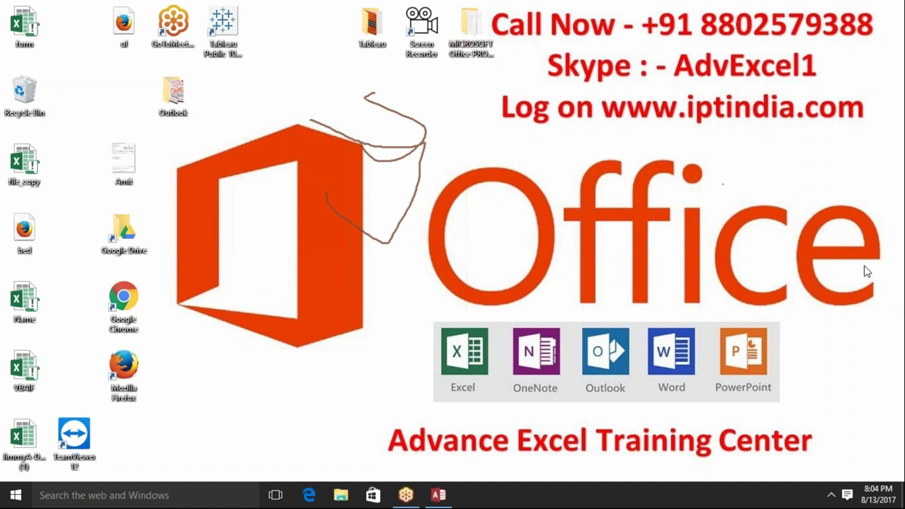
{"action": "key", "text": "e"}
Step: Outline a box over the logo's top, label it S, and draw a second box beside Office
{"action": "mouse_move", "coordinate": [304, 118]}
{"action": "left_mouse_down"}
{"action": "mouse_move", "coordinate": [329, 270]}
{"action": "mouse_move", "coordinate": [302, 121]}
{"action": "left_mouse_up"}
{"action": "left_click_drag", "start_coordinate": [356, 77], "coordinate": [362, 99]}
{"action": "mouse_move", "coordinate": [538, 103]}
{"action": "left_mouse_down"}
{"action": "mouse_move", "coordinate": [717, 68]}
{"action": "mouse_move", "coordinate": [570, 309]}
{"action": "left_mouse_up"}
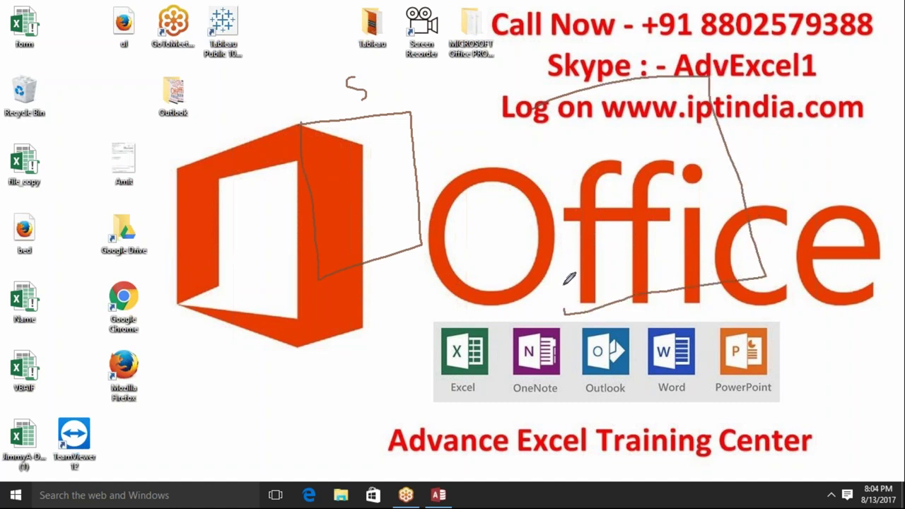
{"action": "left_click_drag", "start_coordinate": [570, 309], "coordinate": [539, 102]}
{"action": "left_click_drag", "start_coordinate": [556, 64], "coordinate": [570, 83]}
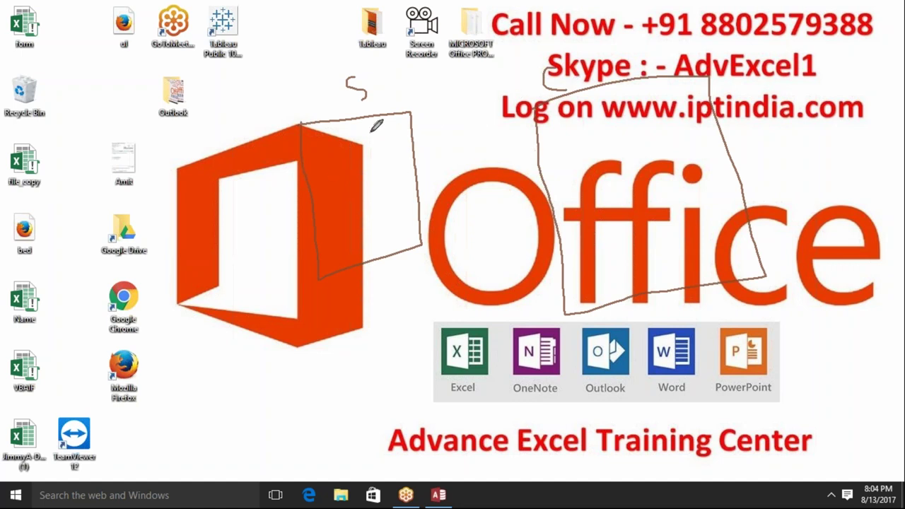
Step: Write '1 =' in the left box, link it to the right box, and add a tick and a bent line across 'ffi'
{"action": "mouse_move", "coordinate": [373, 134]}
{"action": "left_mouse_down"}
{"action": "mouse_move", "coordinate": [371, 126]}
{"action": "mouse_move", "coordinate": [402, 126]}
{"action": "left_mouse_up"}
{"action": "left_click_drag", "start_coordinate": [541, 132], "coordinate": [683, 103]}
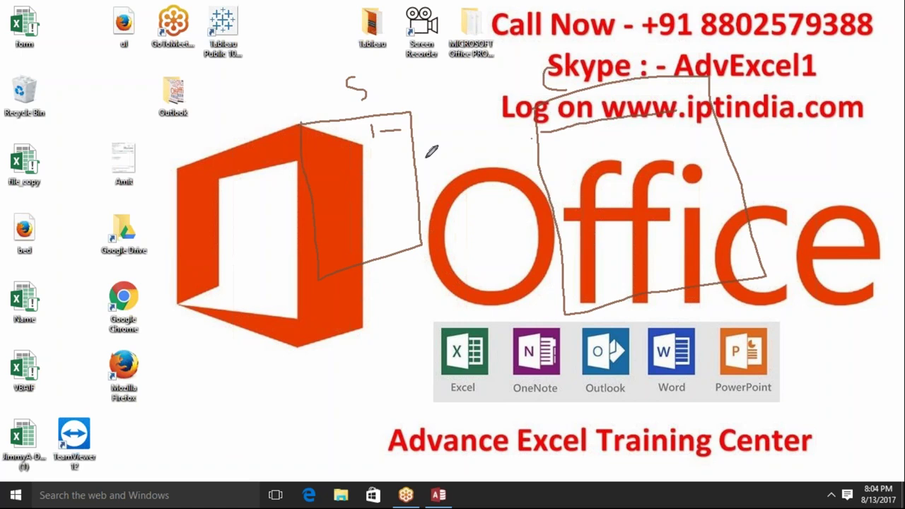
{"action": "left_click_drag", "start_coordinate": [382, 149], "coordinate": [401, 152]}
{"action": "left_click_drag", "start_coordinate": [384, 112], "coordinate": [594, 78]}
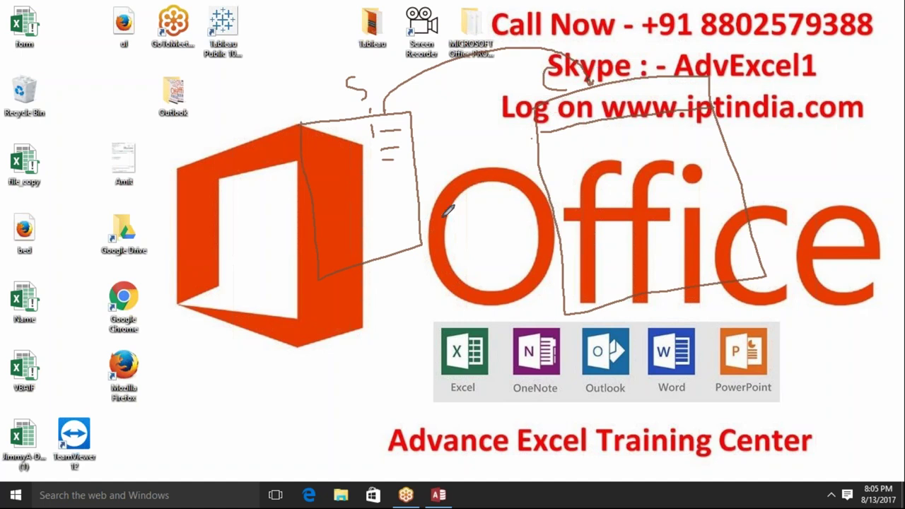
{"action": "left_click_drag", "start_coordinate": [383, 295], "coordinate": [383, 278]}
{"action": "mouse_move", "coordinate": [569, 207]}
{"action": "left_mouse_down"}
{"action": "mouse_move", "coordinate": [662, 219]}
{"action": "mouse_move", "coordinate": [574, 209]}
{"action": "left_mouse_up"}
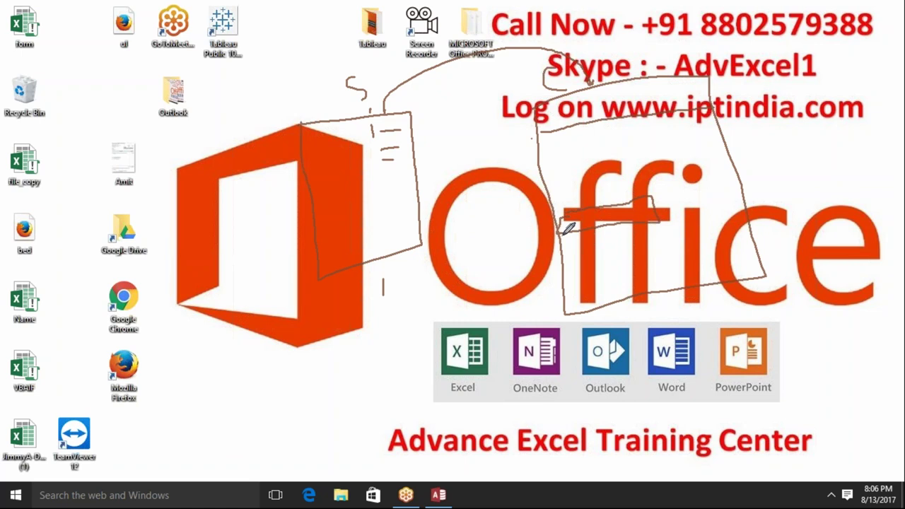
Step: Outline the Excel tile, write 'S.O' beside the logo, and box its left bar with a diagonal
{"action": "mouse_move", "coordinate": [394, 334]}
{"action": "left_mouse_down"}
{"action": "mouse_move", "coordinate": [546, 399]}
{"action": "mouse_move", "coordinate": [543, 460]}
{"action": "mouse_move", "coordinate": [398, 452]}
{"action": "mouse_move", "coordinate": [415, 327]}
{"action": "left_mouse_up"}
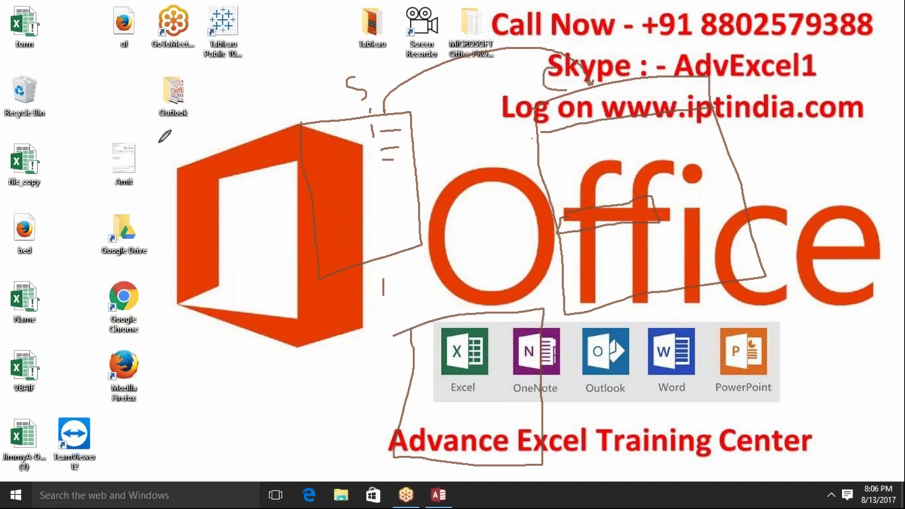
{"action": "mouse_move", "coordinate": [159, 143]}
{"action": "left_mouse_down"}
{"action": "mouse_move", "coordinate": [162, 163]}
{"action": "mouse_move", "coordinate": [187, 138]}
{"action": "left_mouse_up"}
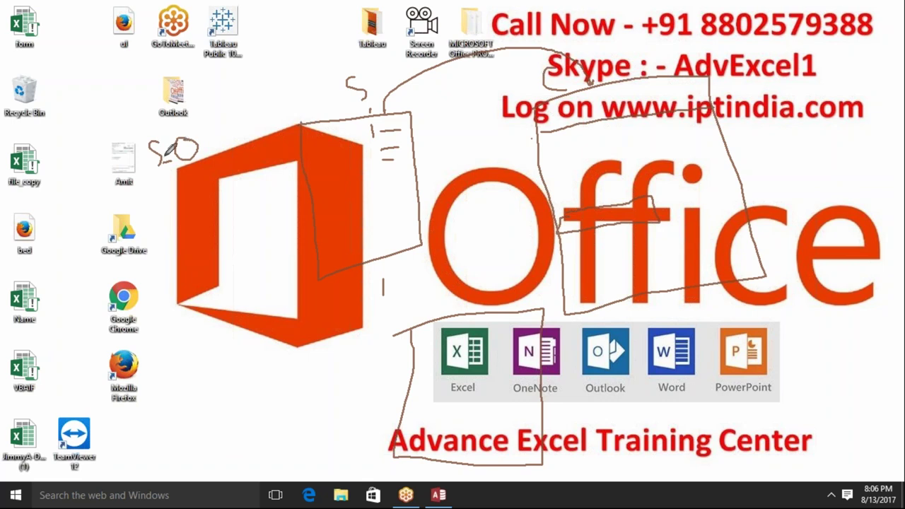
{"action": "mouse_move", "coordinate": [136, 181]}
{"action": "left_mouse_down"}
{"action": "mouse_move", "coordinate": [244, 280]}
{"action": "mouse_move", "coordinate": [140, 180]}
{"action": "left_mouse_up"}
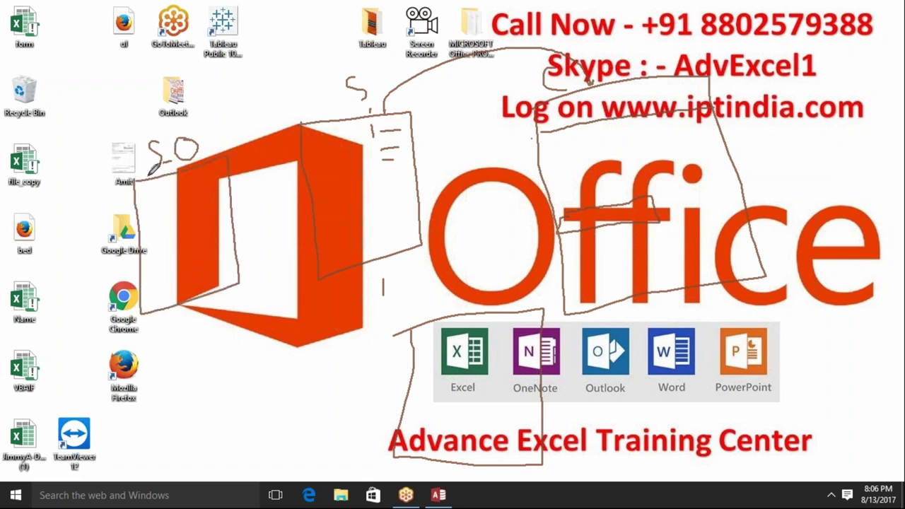
{"action": "left_click_drag", "start_coordinate": [309, 142], "coordinate": [311, 131]}
{"action": "left_click_drag", "start_coordinate": [227, 213], "coordinate": [288, 123]}
Step: Clear the screen and start a pen list with circled item 1, 'S.D' and an arrow
{"action": "key", "text": "e"}
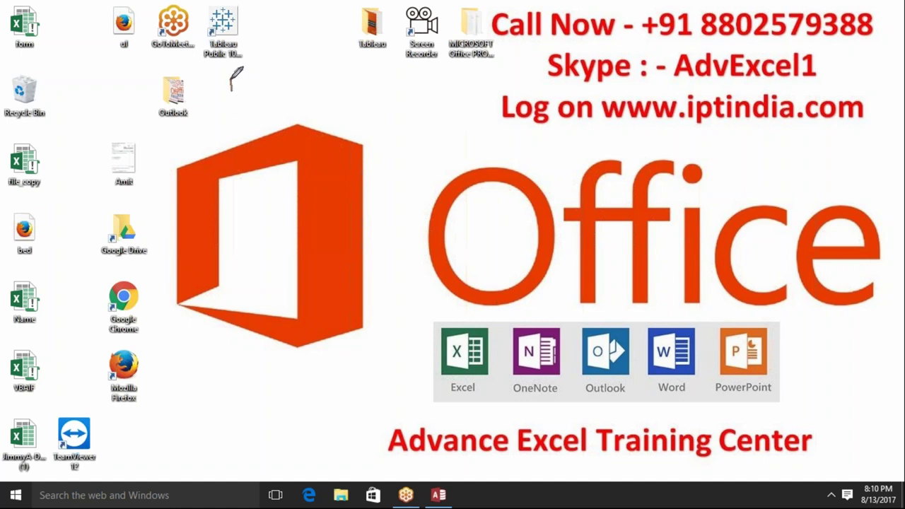
{"action": "mouse_move", "coordinate": [230, 79]}
{"action": "left_mouse_down"}
{"action": "mouse_move", "coordinate": [241, 89]}
{"action": "mouse_move", "coordinate": [229, 86]}
{"action": "mouse_move", "coordinate": [264, 99]}
{"action": "left_mouse_up"}
{"action": "left_click", "coordinate": [288, 93]}
{"action": "left_click_drag", "start_coordinate": [306, 79], "coordinate": [312, 99]}
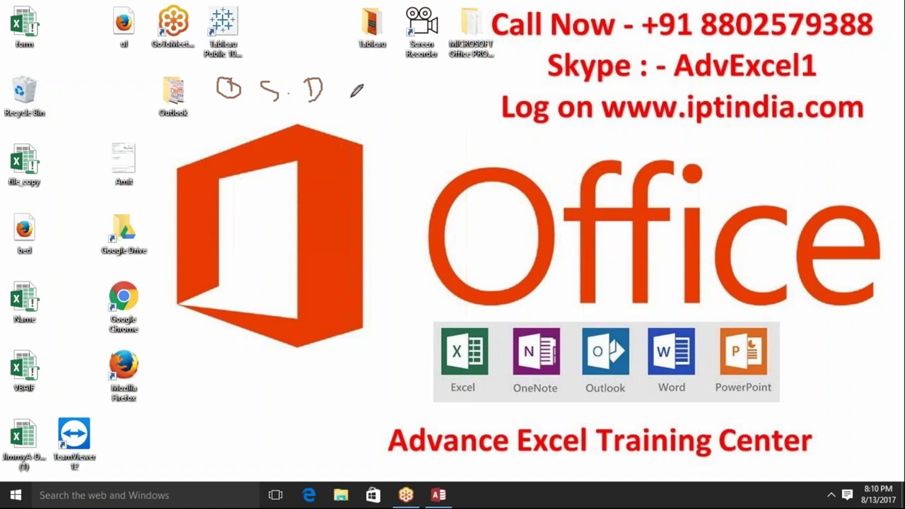
{"action": "left_click_drag", "start_coordinate": [339, 90], "coordinate": [372, 87]}
Step: Add circled items 2 and 3, labelling the third 'H.D', each followed by an arrow
{"action": "mouse_move", "coordinate": [218, 126]}
{"action": "left_mouse_down"}
{"action": "mouse_move", "coordinate": [220, 147]}
{"action": "mouse_move", "coordinate": [232, 118]}
{"action": "mouse_move", "coordinate": [306, 127]}
{"action": "left_mouse_up"}
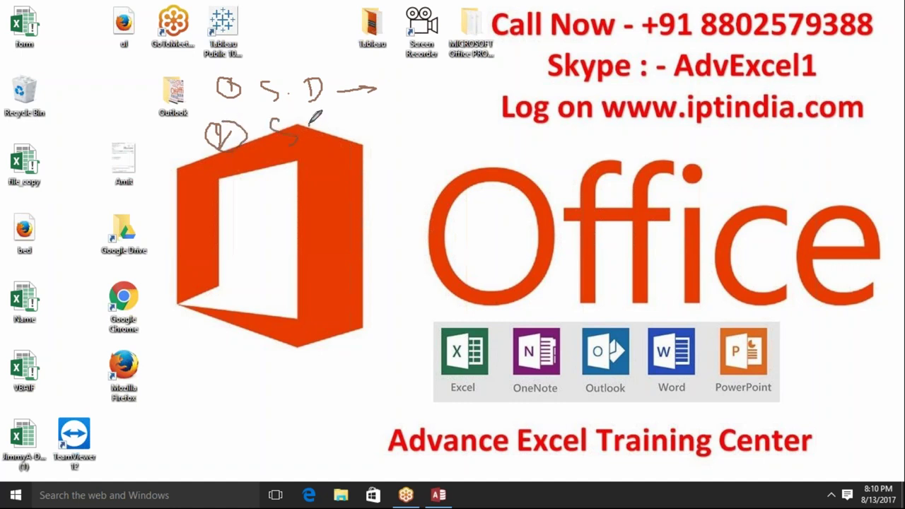
{"action": "left_click_drag", "start_coordinate": [315, 122], "coordinate": [370, 124]}
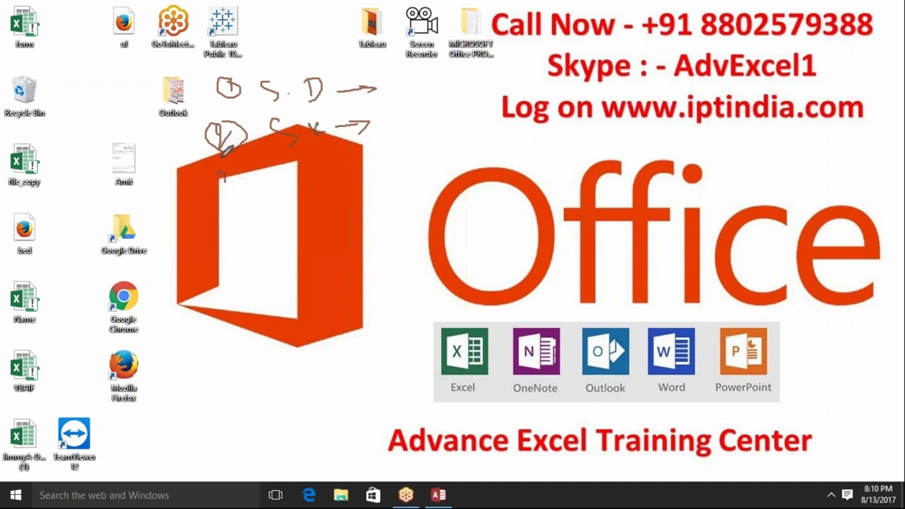
{"action": "left_click_drag", "start_coordinate": [210, 178], "coordinate": [225, 161]}
{"action": "mouse_move", "coordinate": [286, 180]}
{"action": "left_mouse_down"}
{"action": "mouse_move", "coordinate": [298, 164]}
{"action": "mouse_move", "coordinate": [296, 179]}
{"action": "mouse_move", "coordinate": [315, 172]}
{"action": "mouse_move", "coordinate": [316, 184]}
{"action": "left_mouse_up"}
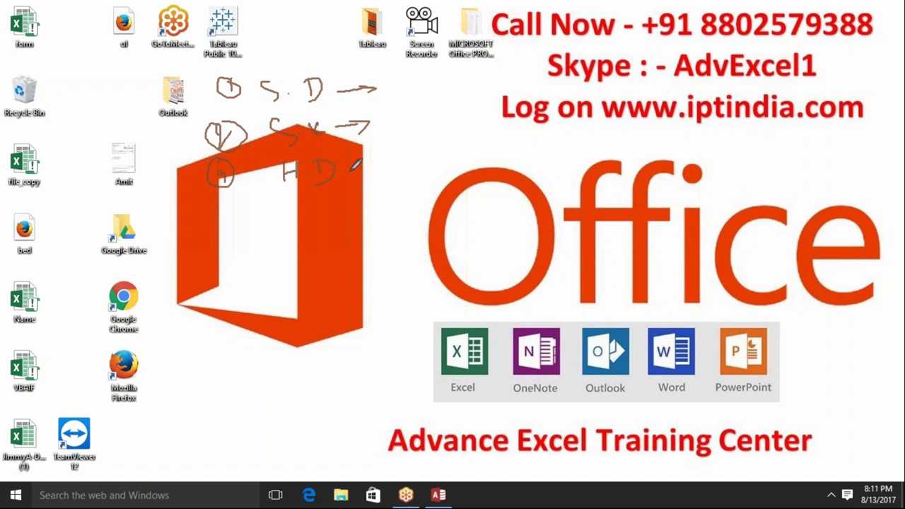
{"action": "left_click_drag", "start_coordinate": [368, 166], "coordinate": [375, 170]}
{"action": "left_click_drag", "start_coordinate": [380, 166], "coordinate": [219, 235]}
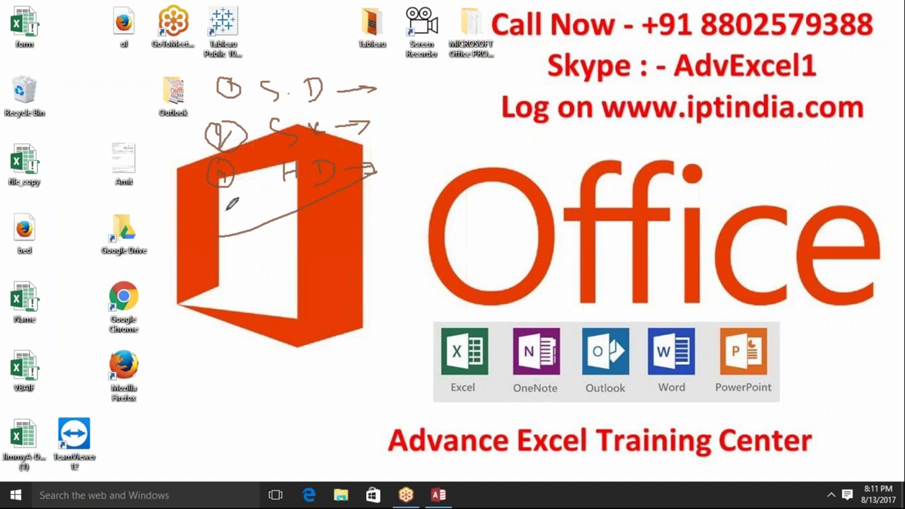
Step: Add circled item 4 labelled 'BP' with a dash, and number a fifth entry 5
{"action": "left_click_drag", "start_coordinate": [221, 205], "coordinate": [231, 221]}
{"action": "left_click_drag", "start_coordinate": [225, 202], "coordinate": [234, 224]}
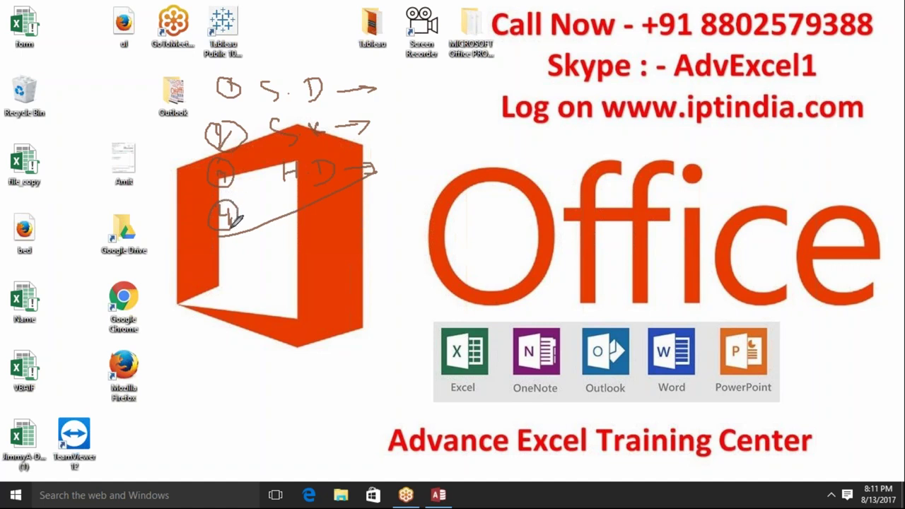
{"action": "left_click_drag", "start_coordinate": [228, 219], "coordinate": [226, 232]}
{"action": "mouse_move", "coordinate": [291, 202]}
{"action": "left_mouse_down"}
{"action": "mouse_move", "coordinate": [292, 225]}
{"action": "mouse_move", "coordinate": [320, 204]}
{"action": "left_mouse_up"}
{"action": "mouse_move", "coordinate": [317, 199]}
{"action": "left_mouse_down"}
{"action": "mouse_move", "coordinate": [319, 207]}
{"action": "mouse_move", "coordinate": [370, 204]}
{"action": "left_mouse_up"}
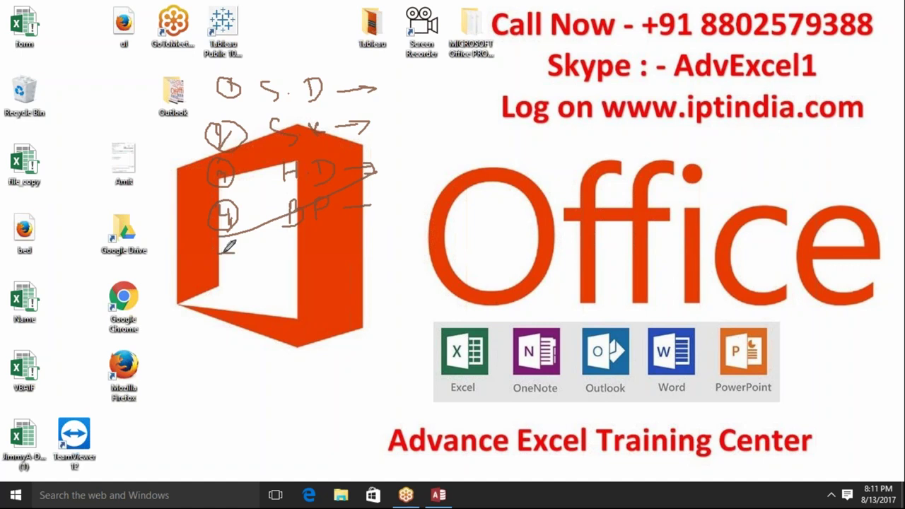
{"action": "mouse_move", "coordinate": [232, 256]}
{"action": "left_mouse_down"}
{"action": "mouse_move", "coordinate": [217, 272]}
{"action": "mouse_move", "coordinate": [239, 252]}
{"action": "mouse_move", "coordinate": [296, 267]}
{"action": "mouse_move", "coordinate": [373, 253]}
{"action": "left_mouse_up"}
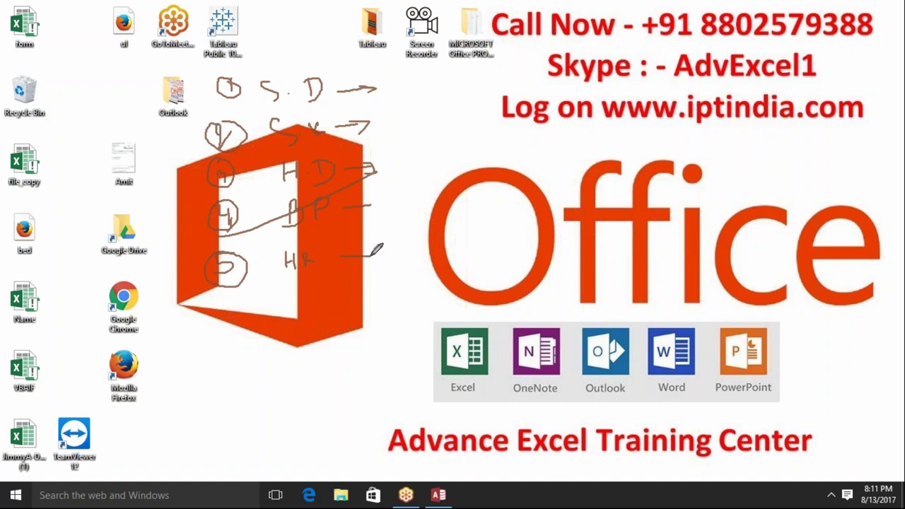
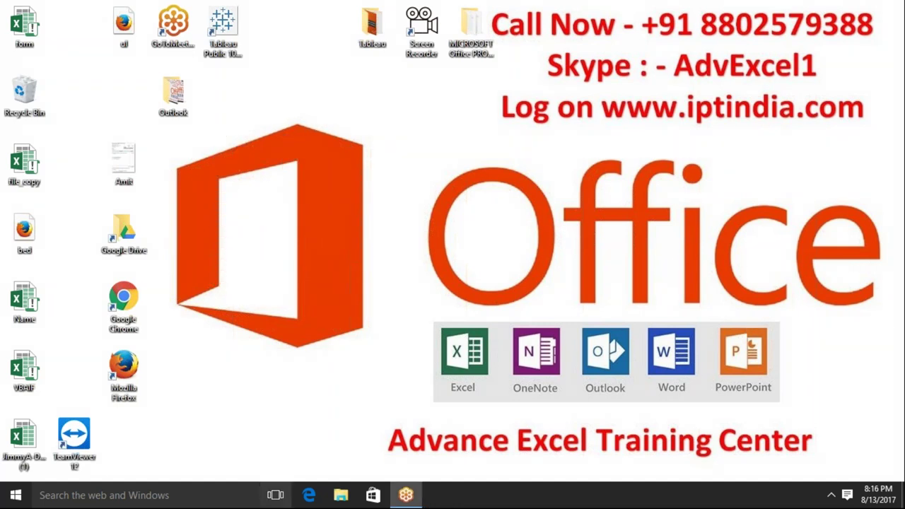
Step: Launch Access 2016 by searching '2016' in the Windows Start menu
{"action": "left_click", "coordinate": [16, 495]}
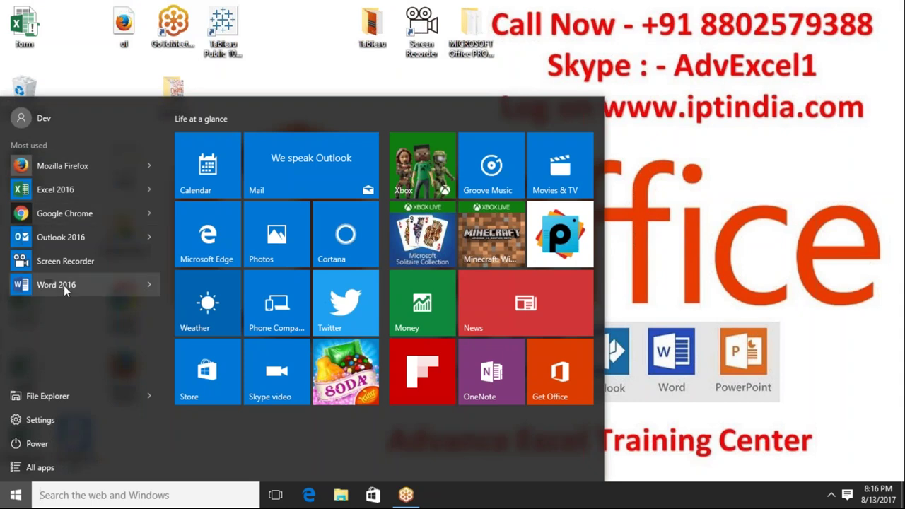
{"action": "type", "text": "20"}
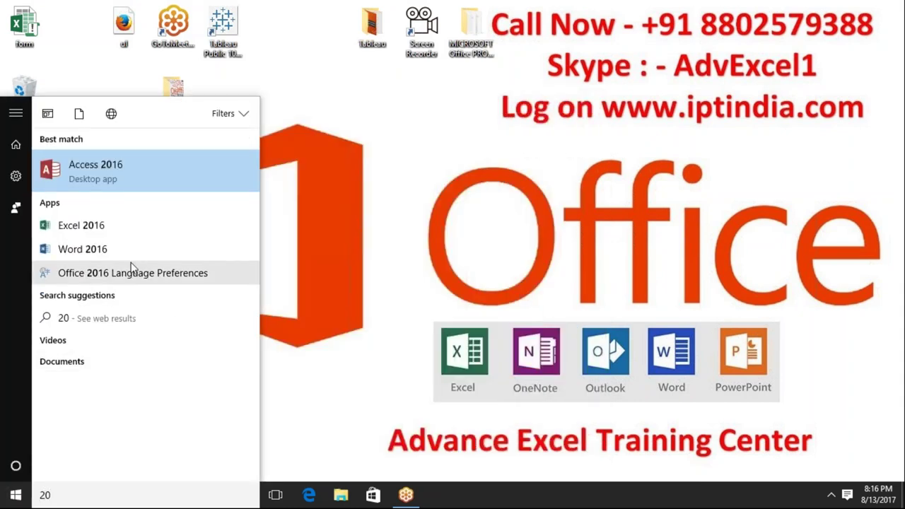
{"action": "type", "text": "16"}
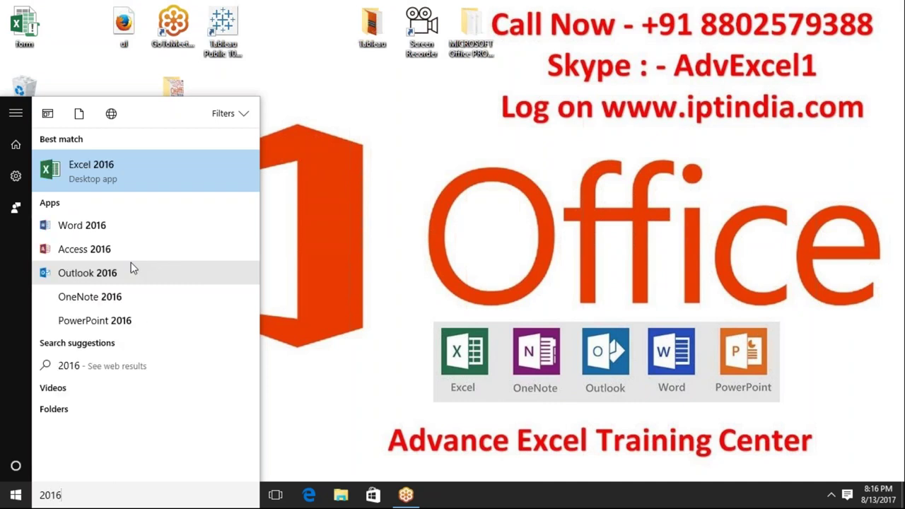
{"action": "left_click", "coordinate": [138, 249]}
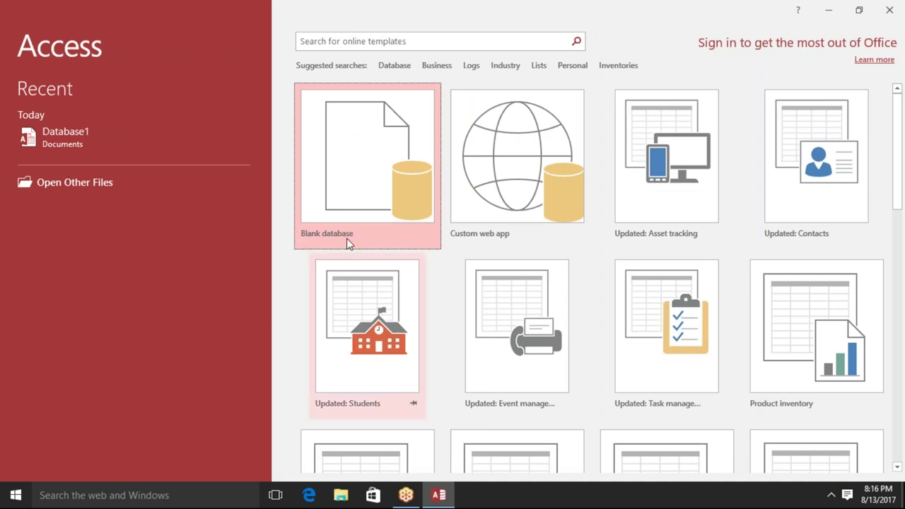
Step: Create a blank Database2 and add a Short Text field named Name to Table1
{"action": "double_click", "coordinate": [361, 188]}
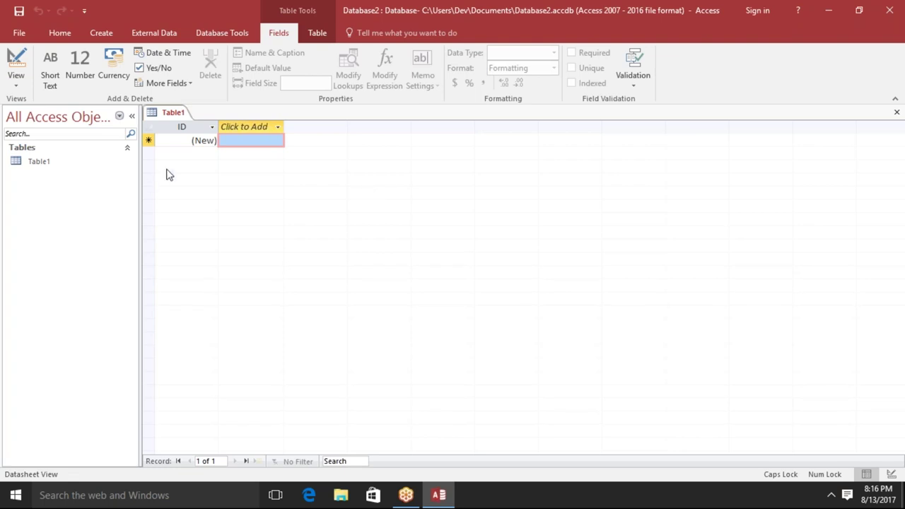
{"action": "left_click", "coordinate": [250, 128]}
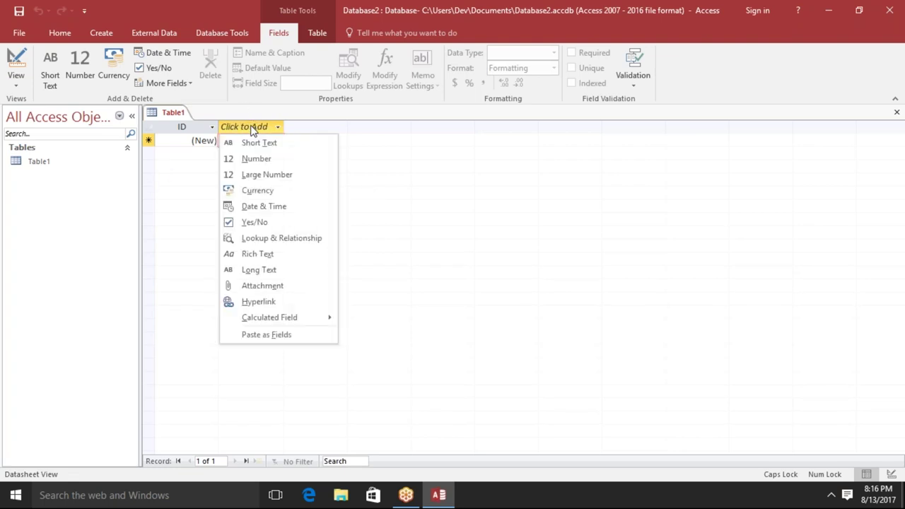
{"action": "left_click", "coordinate": [253, 142]}
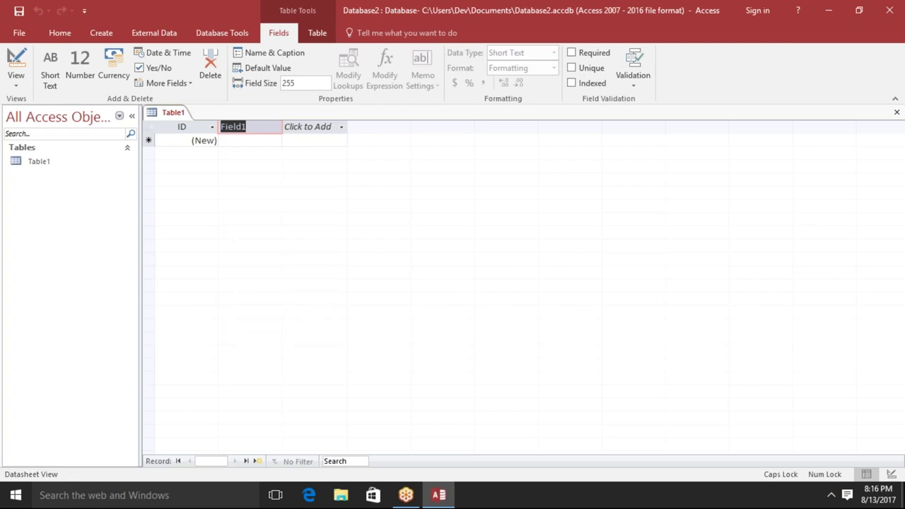
{"action": "type", "text": "nAME"}
{"action": "key", "text": "BackSpace"}
{"action": "key", "text": "BackSpace"}
{"action": "key", "text": "BackSpace"}
{"action": "key", "text": "Caps_Lock"}
{"action": "type", "text": "Name"}
{"action": "key", "text": "Return"}
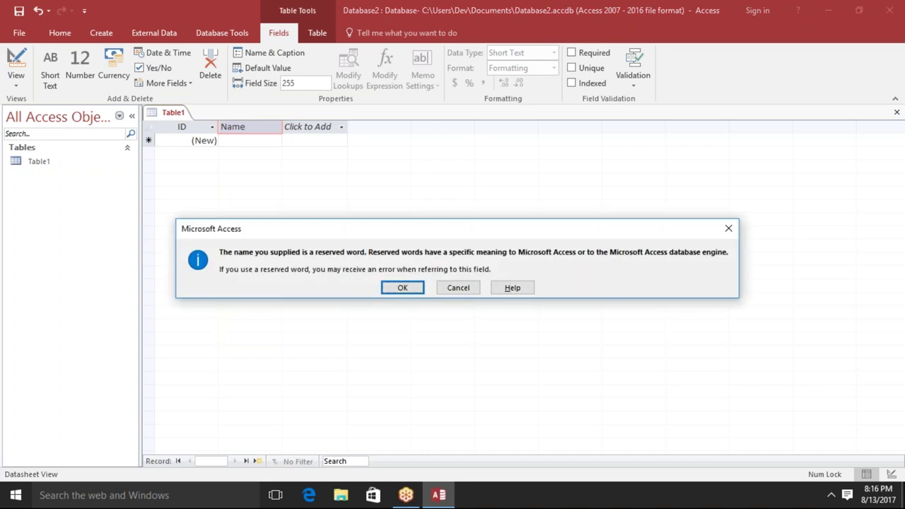
{"action": "key", "text": "Return"}
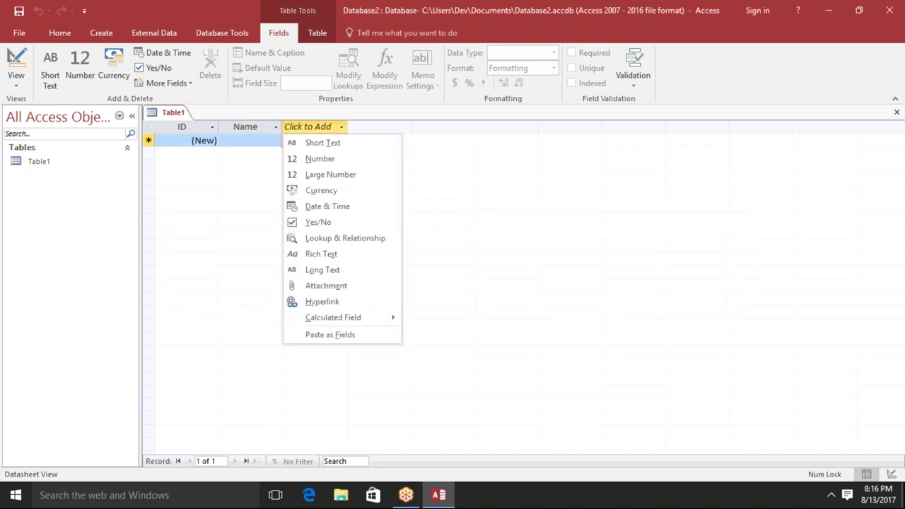
Step: Add a Long Text field to Table1, keeping its default name Field1
{"action": "left_click", "coordinate": [323, 269]}
{"action": "type", "text": "Info"}
{"action": "key", "text": "BackSpace"}
{"action": "key", "text": "BackSpace"}
{"action": "key", "text": "BackSpace"}
{"action": "key", "text": "Escape"}
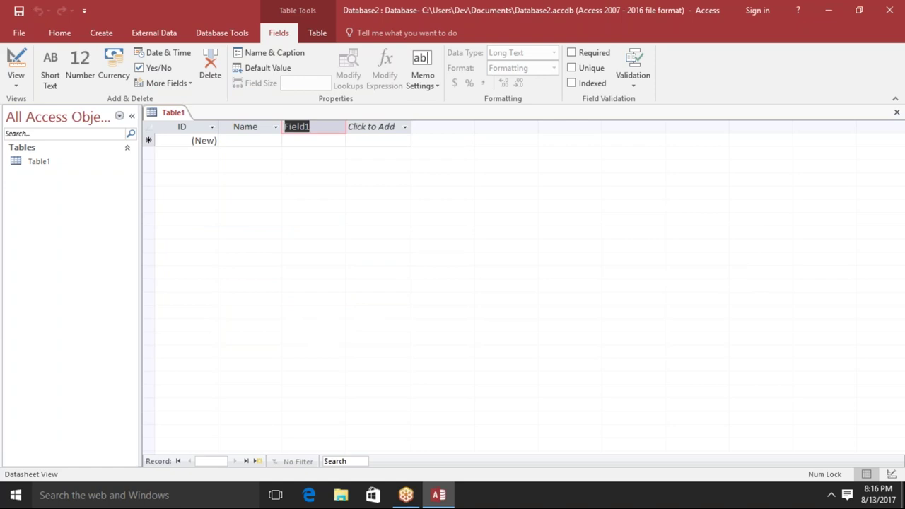
{"action": "key", "text": "super"}
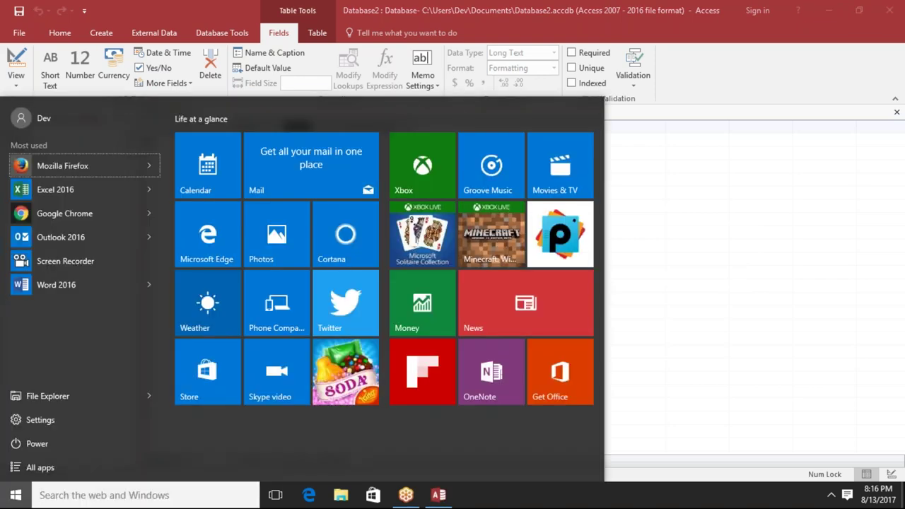
Step: Close Table1 without saving its changes and create a fresh empty Table1
{"action": "key", "text": "Escape"}
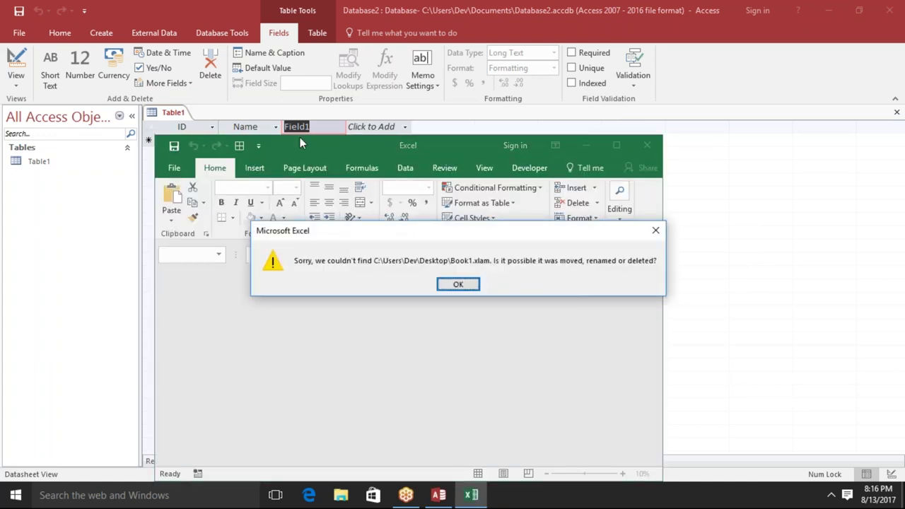
{"action": "left_click", "coordinate": [476, 287]}
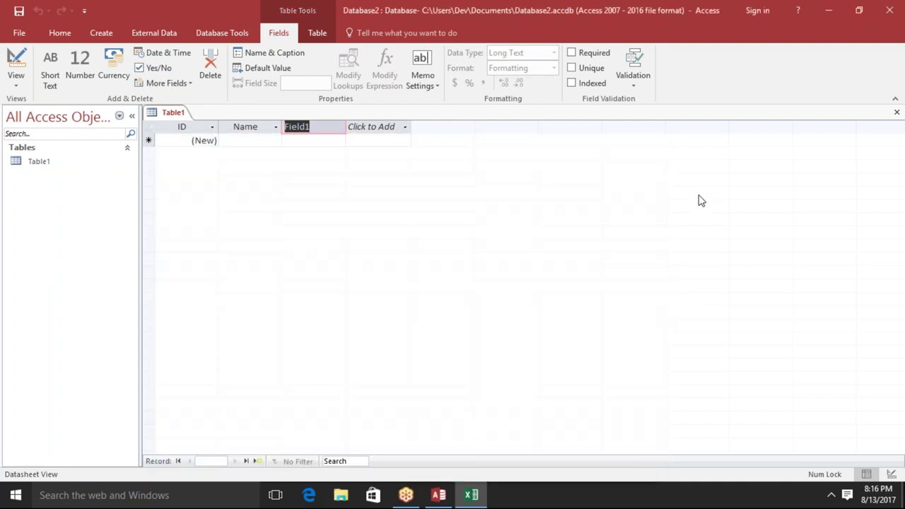
{"action": "left_click", "coordinate": [699, 197]}
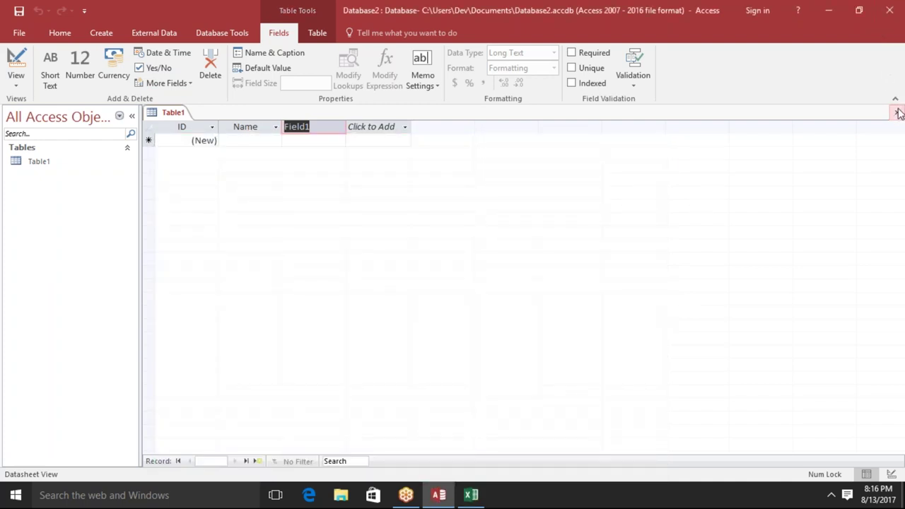
{"action": "left_click", "coordinate": [896, 112]}
{"action": "left_click", "coordinate": [473, 286]}
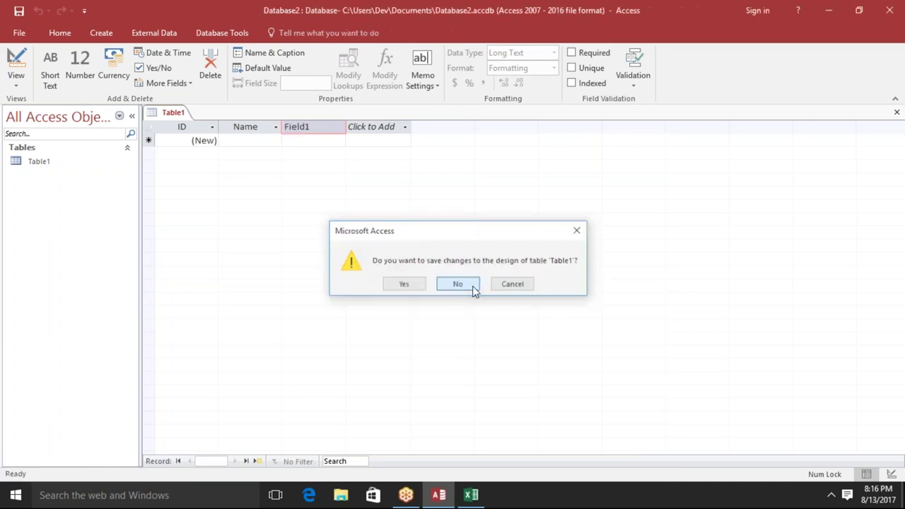
{"action": "left_click", "coordinate": [96, 35]}
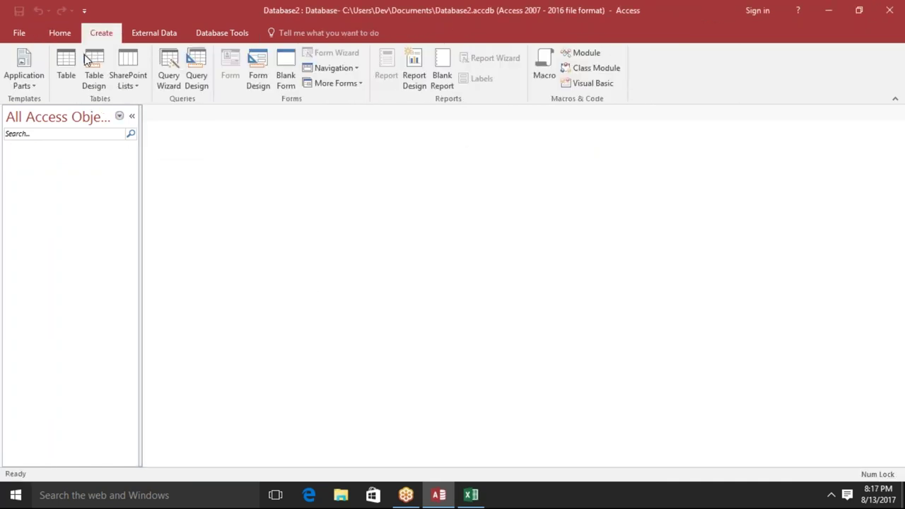
{"action": "left_click", "coordinate": [65, 74]}
Step: Start a blank Excel workbook, Book1
{"action": "left_click", "coordinate": [481, 501]}
{"action": "left_click", "coordinate": [442, 364]}
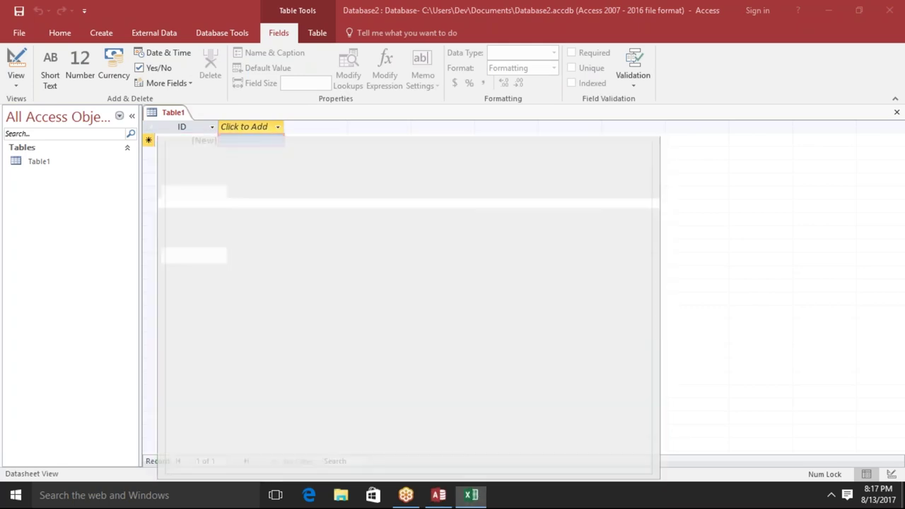
{"action": "left_click", "coordinate": [618, 154]}
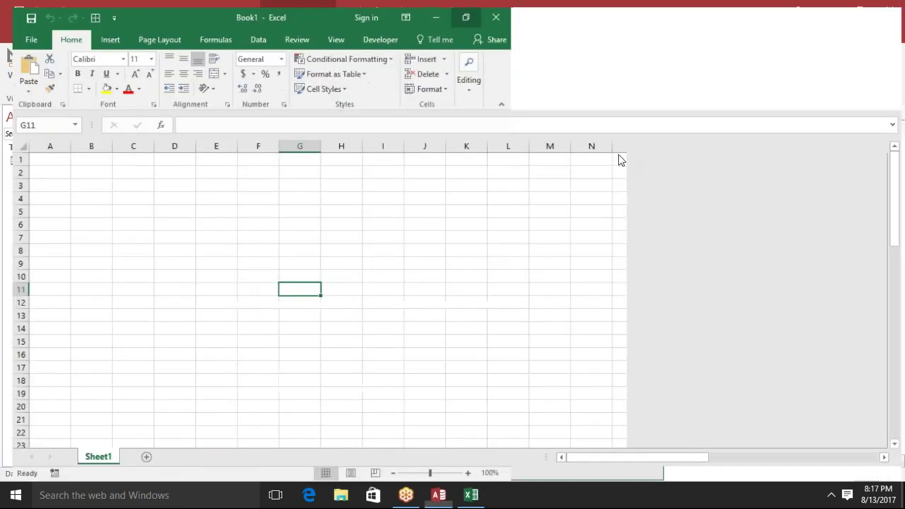
Step: Enter the headers Name, Salses and Month in cells A1:C1
{"action": "left_click", "coordinate": [471, 495]}
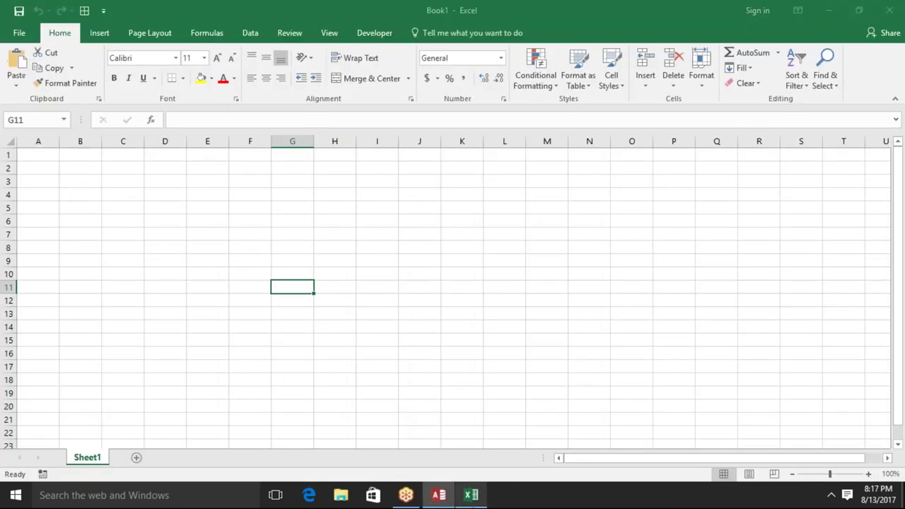
{"action": "key", "text": "ctrl+Home"}
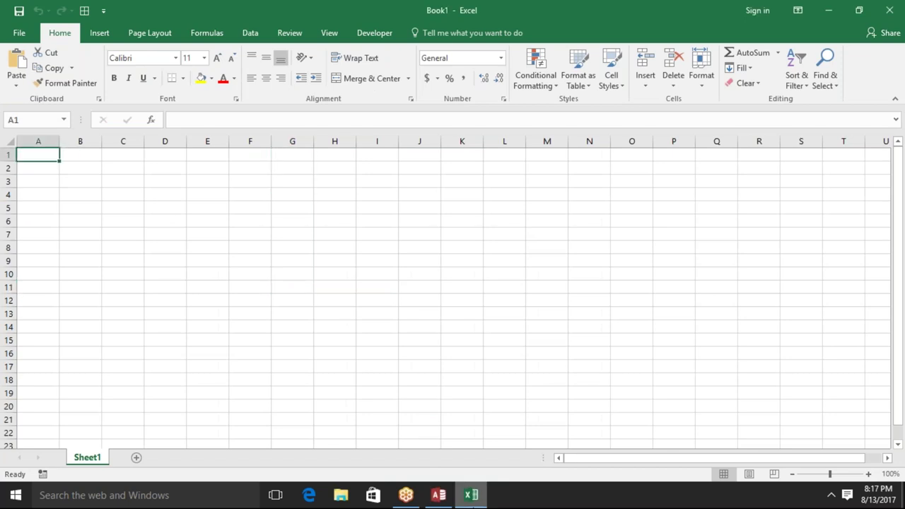
{"action": "type", "text": "Name"}
{"action": "key", "text": "Tab"}
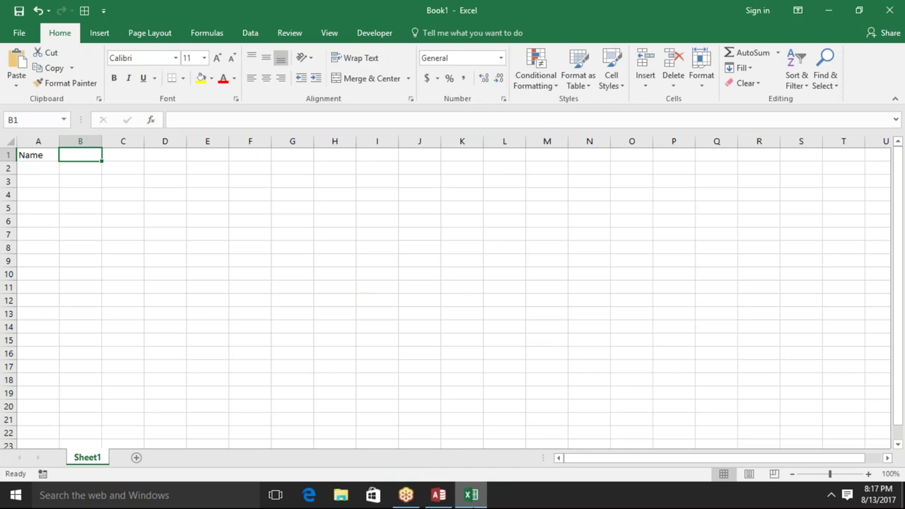
{"action": "type", "text": "Sal"}
{"action": "key", "text": "BackSpace"}
{"action": "key", "text": "BackSpace"}
{"action": "key", "text": "BackSpace"}
{"action": "type", "text": "Mad"}
{"action": "key", "text": "BackSpace"}
{"action": "key", "text": "BackSpace"}
{"action": "key", "text": "BackSpace"}
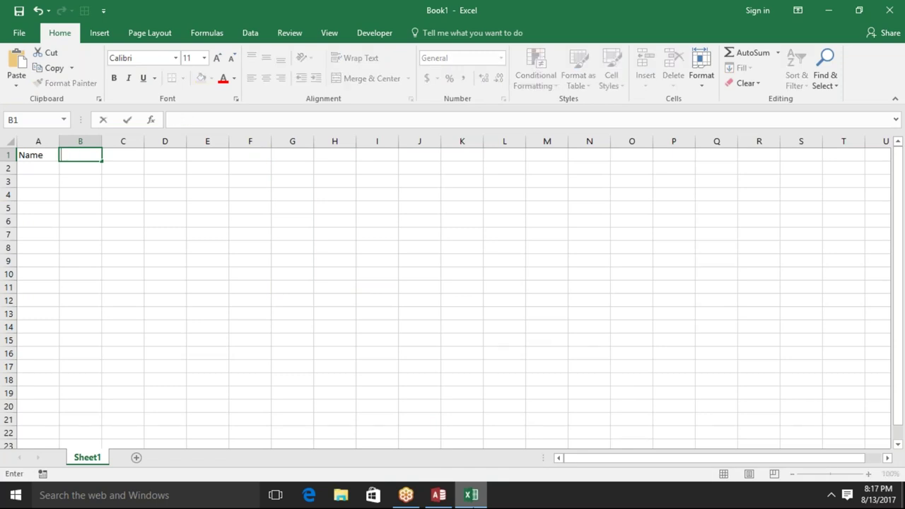
{"action": "type", "text": "SAl"}
{"action": "key", "text": "BackSpace"}
{"action": "key", "text": "BackSpace"}
{"action": "type", "text": "alses"}
{"action": "key", "text": "Tab"}
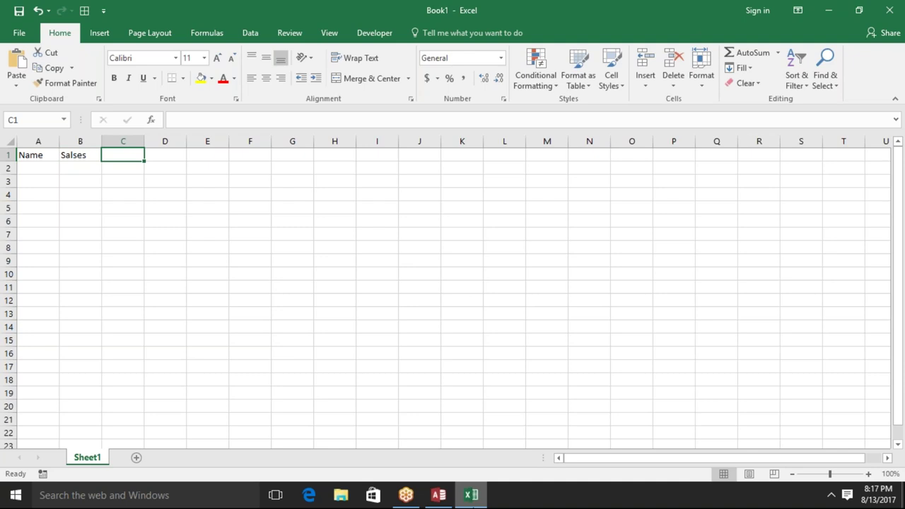
{"action": "type", "text": "Month"}
{"action": "key", "text": "Return"}
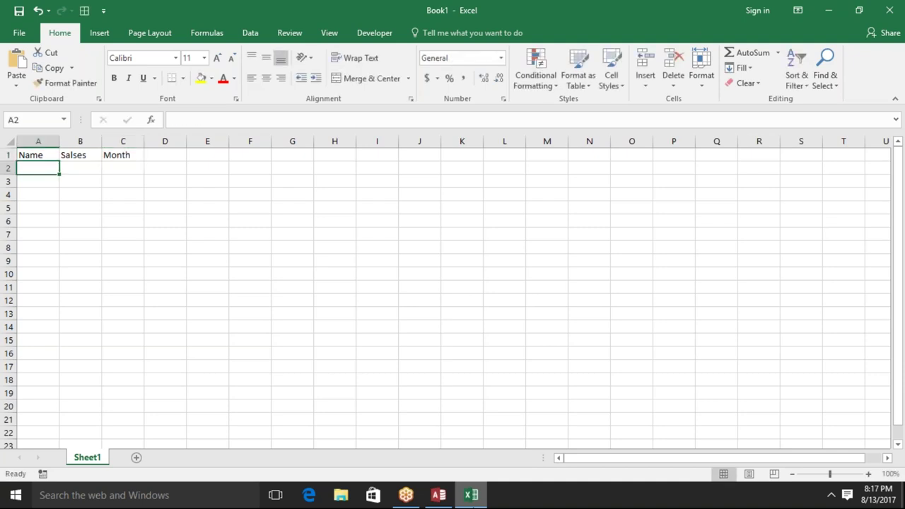
Step: Type Puja in A2 and fill the list of names down column A
{"action": "type", "text": "Puja"}
{"action": "key", "text": "Return"}
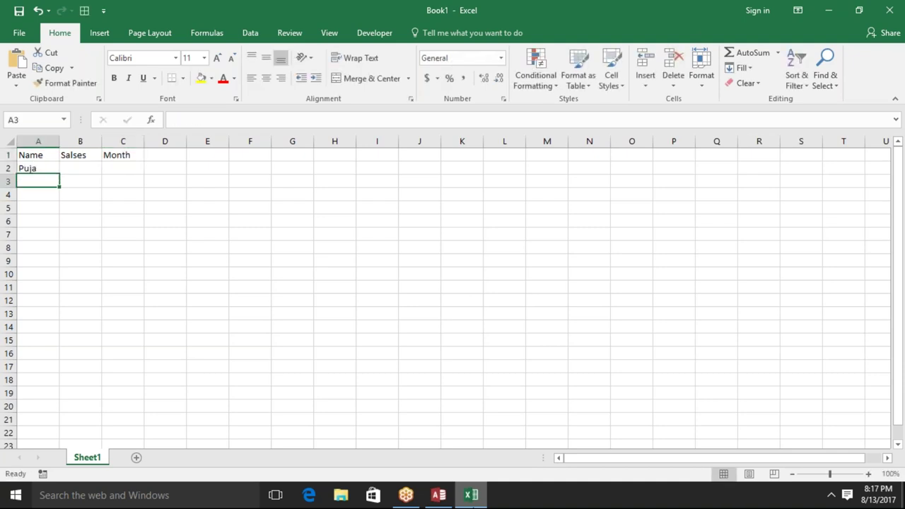
{"action": "left_click", "coordinate": [41, 168]}
{"action": "left_click_drag", "start_coordinate": [60, 175], "coordinate": [60, 445]}
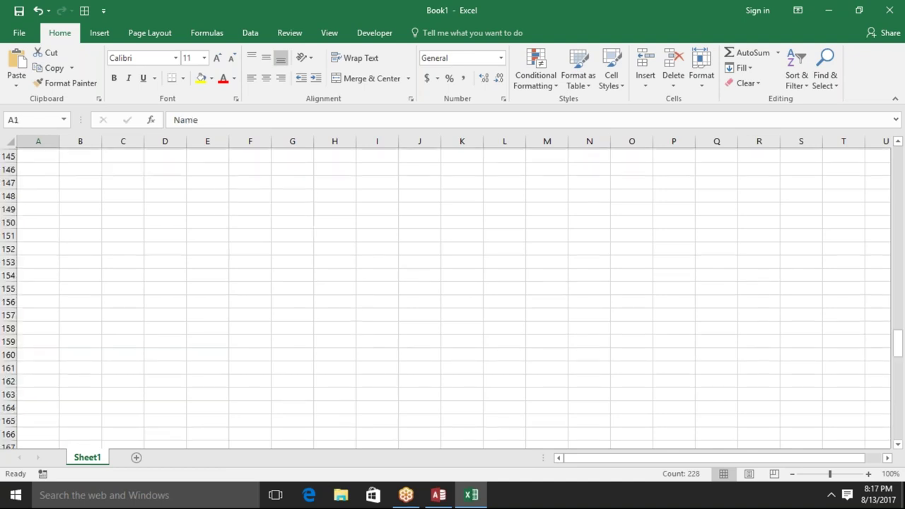
Step: Enter a RANDBETWEEN random-sales formula in cell B2
{"action": "key", "text": "Right"}
{"action": "key", "text": "Down"}
{"action": "type", "text": "x=ra"}
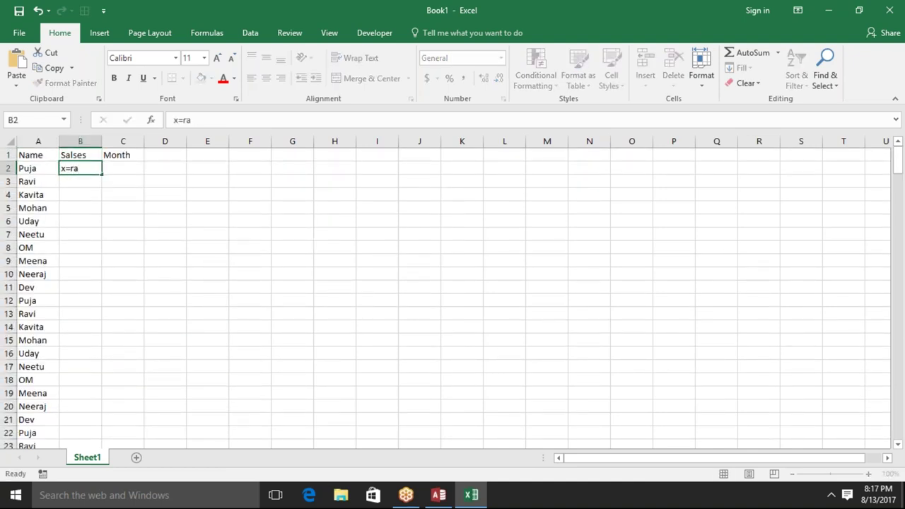
{"action": "key", "text": "ctrl+Return"}
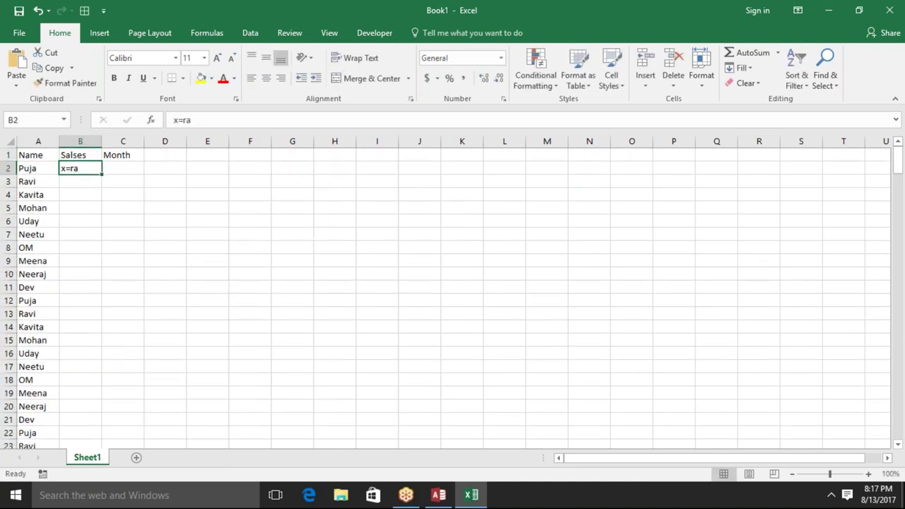
{"action": "type", "text": "=ra"}
{"action": "key", "text": "Down"}
{"action": "key", "text": "Down"}
{"action": "key", "text": "Tab"}
{"action": "type", "text": "10"}
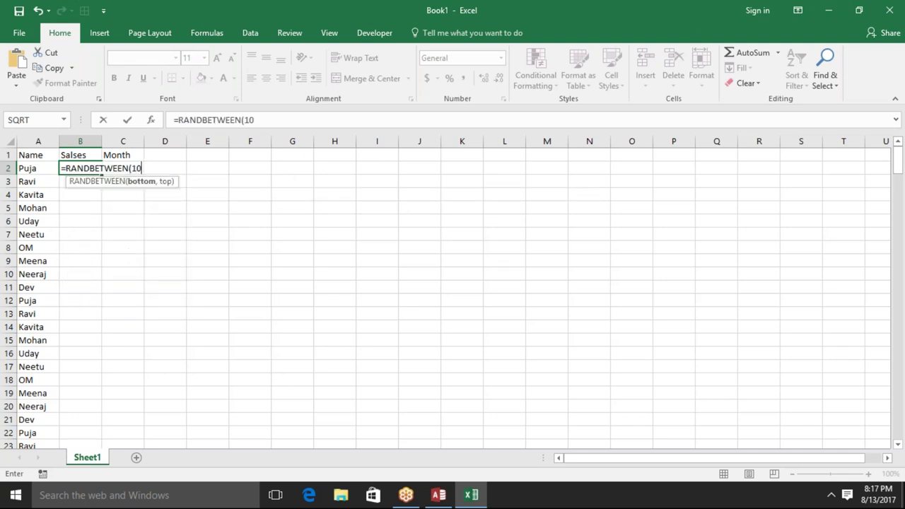
{"action": "type", "text": ",50"}
{"action": "key", "text": "Return"}
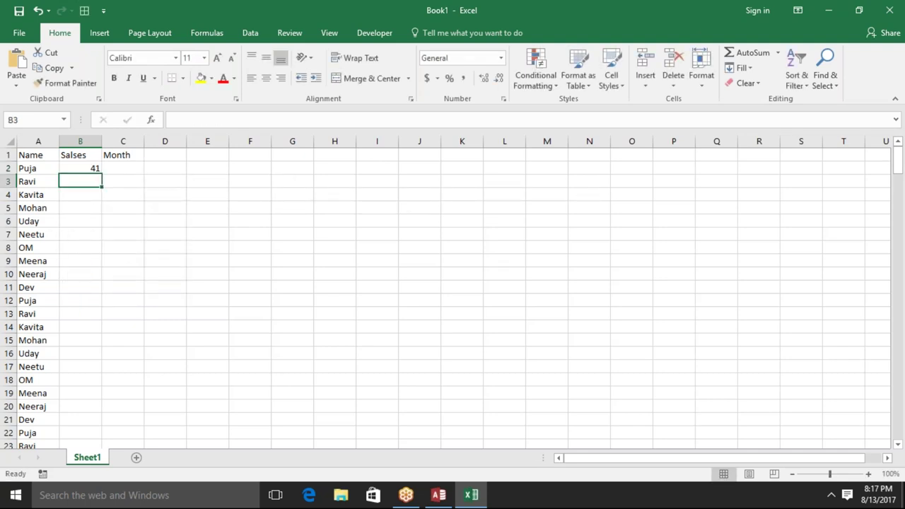
Step: Fill the formula down B2:B229 and paste the results back as fixed values
{"action": "key", "text": "Left"}
{"action": "key", "text": "ctrl+Down"}
{"action": "key", "text": "Right"}
{"action": "key", "text": "ctrl+shift+Up"}
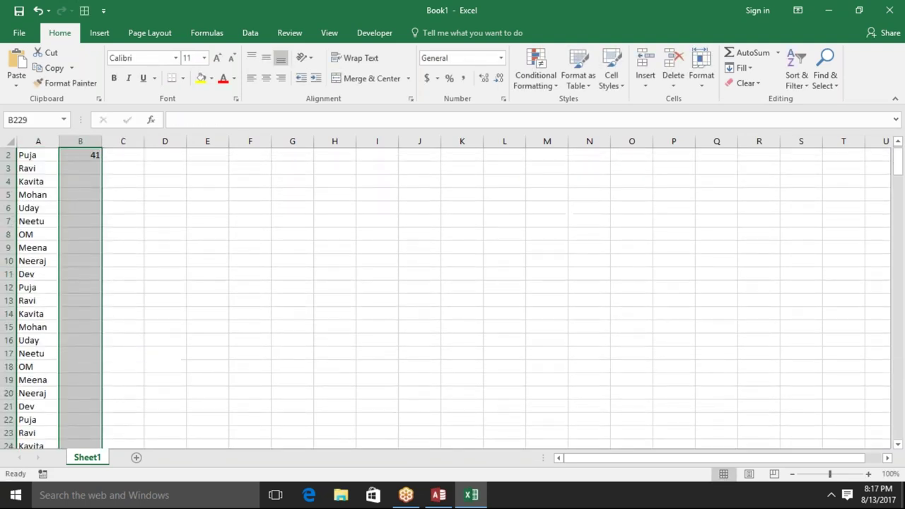
{"action": "key", "text": "ctrl+d"}
{"action": "key", "text": "ctrl+c"}
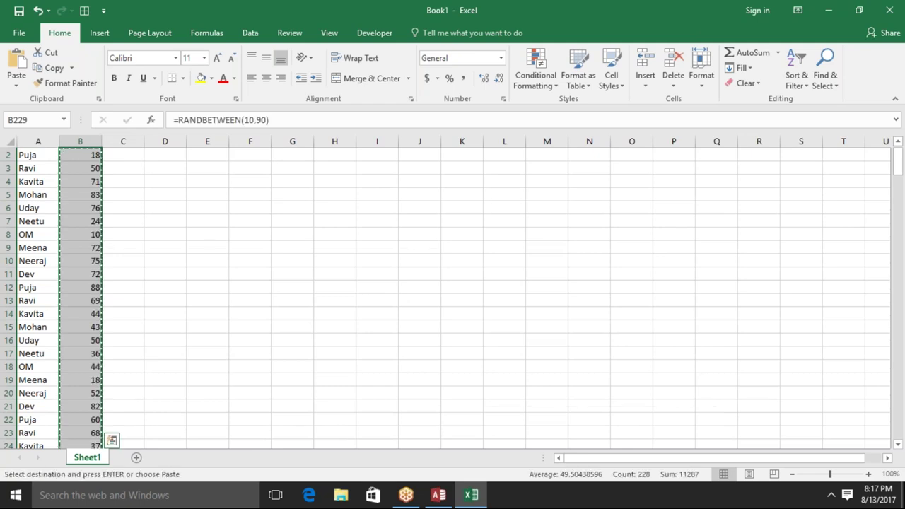
{"action": "left_click", "coordinate": [18, 87]}
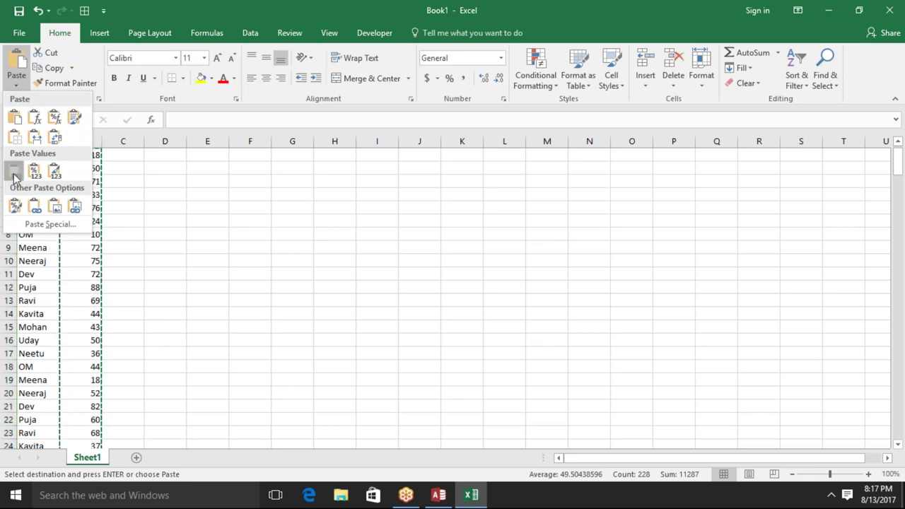
{"action": "left_click", "coordinate": [13, 172]}
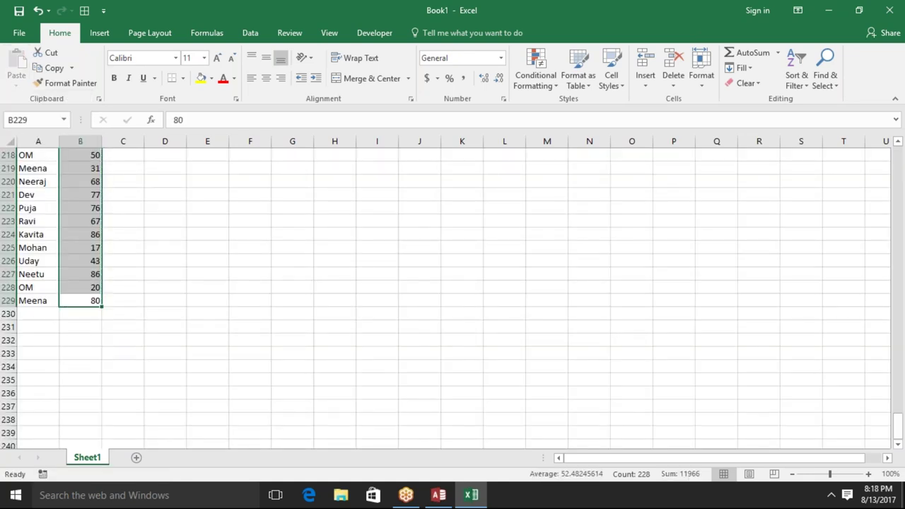
{"action": "key", "text": "ctrl+Up"}
{"action": "key", "text": "Right"}
{"action": "key", "text": "Down"}
Step: Enter JAN in C2 and fill the month series down column C
{"action": "type", "text": "=ra"}
{"action": "key", "text": "Down"}
{"action": "key", "text": "Down"}
{"action": "key", "text": "Tab"}
{"action": "type", "text": "1"}
{"action": "key", "text": "BackSpace"}
{"action": "key", "text": "BackSpace"}
{"action": "key", "text": "BackSpace"}
{"action": "key", "text": "BackSpace"}
{"action": "key", "text": "BackSpace"}
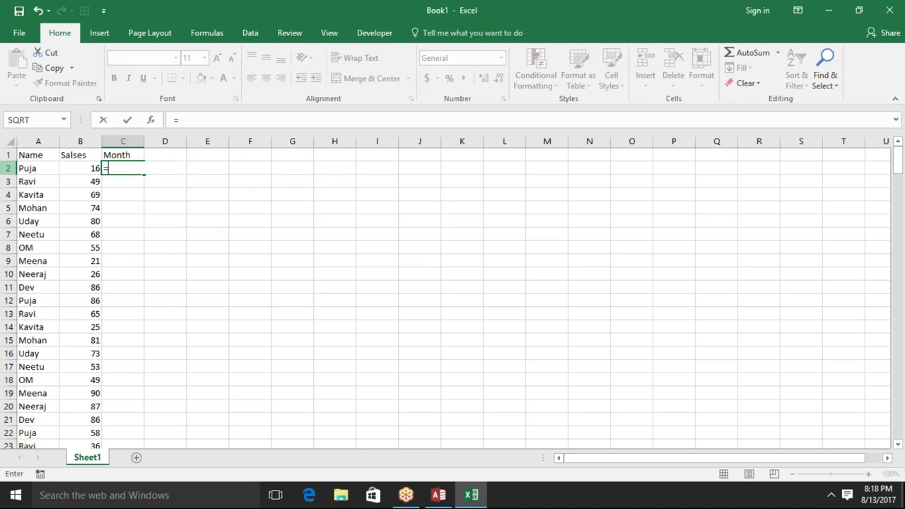
{"action": "key", "text": "Escape"}
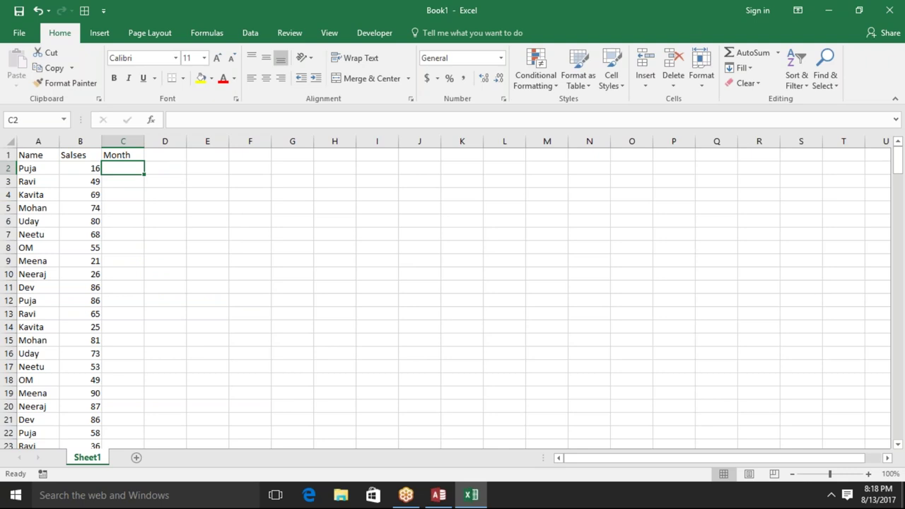
{"action": "type", "text": "="}
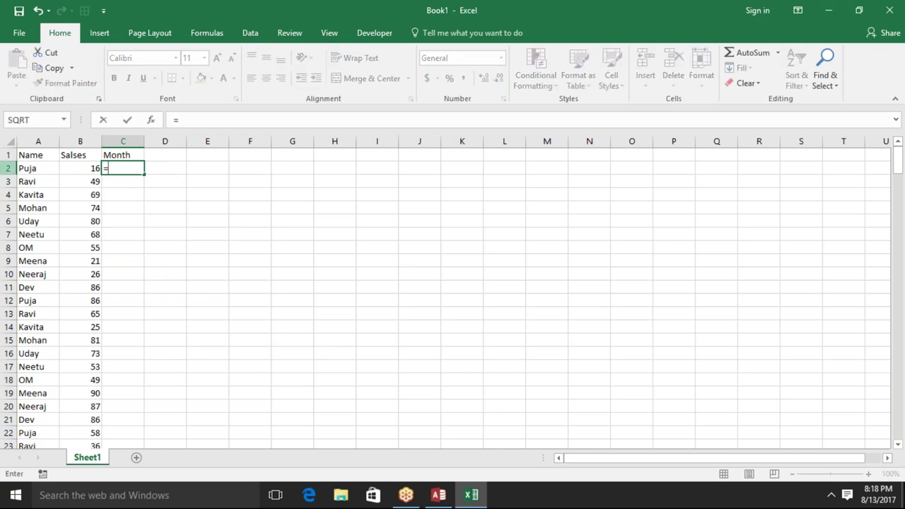
{"action": "key", "text": "Escape"}
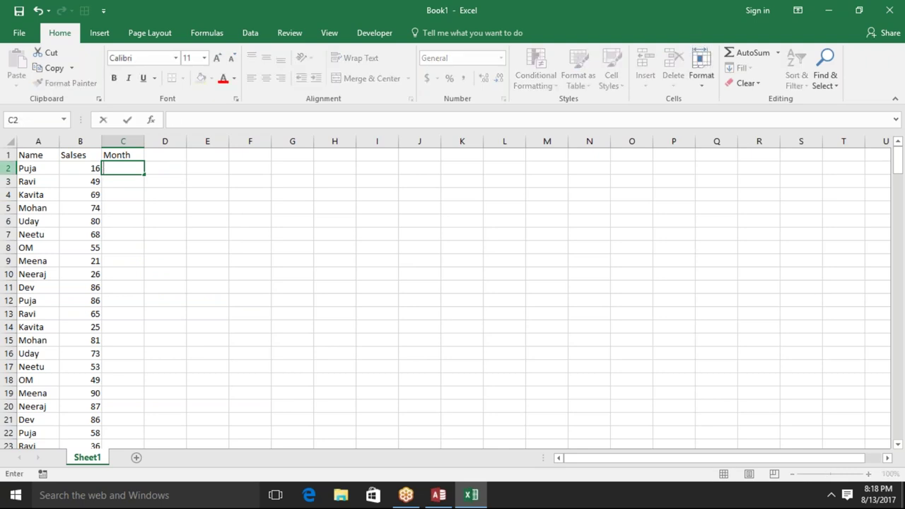
{"action": "type", "text": "JAN"}
{"action": "key", "text": "Return"}
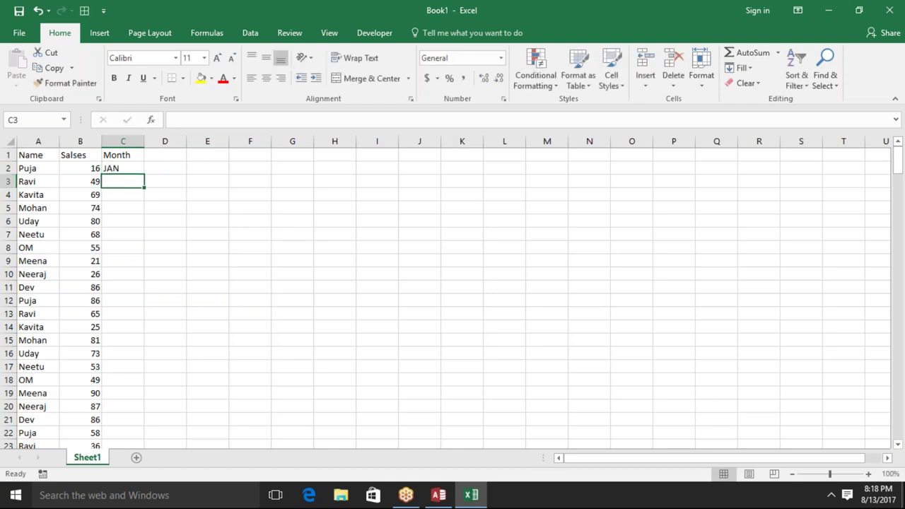
{"action": "left_click", "coordinate": [141, 166]}
{"action": "double_click", "coordinate": [143, 174]}
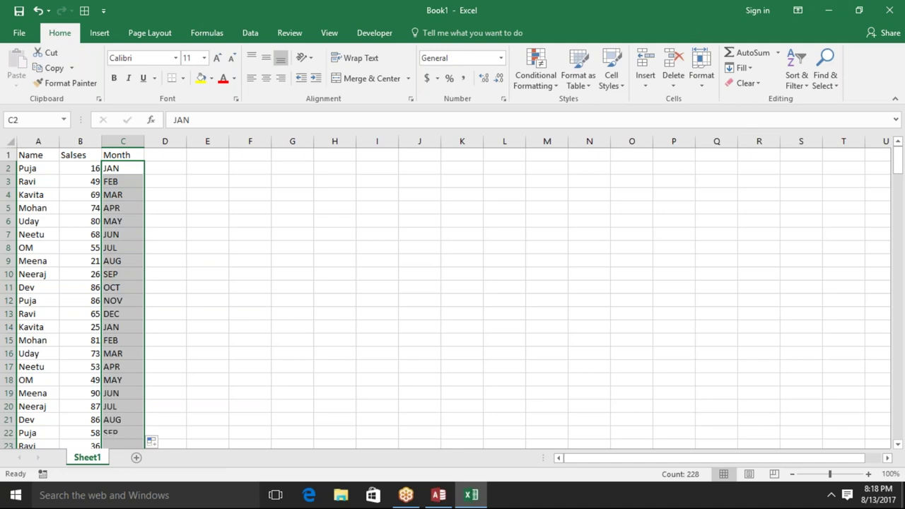
Step: Select and copy the whole Name, Salses, Month table A1:C229
{"action": "left_click", "coordinate": [79, 155]}
{"action": "left_click", "coordinate": [32, 155]}
{"action": "key", "text": "ctrl+shift+Right"}
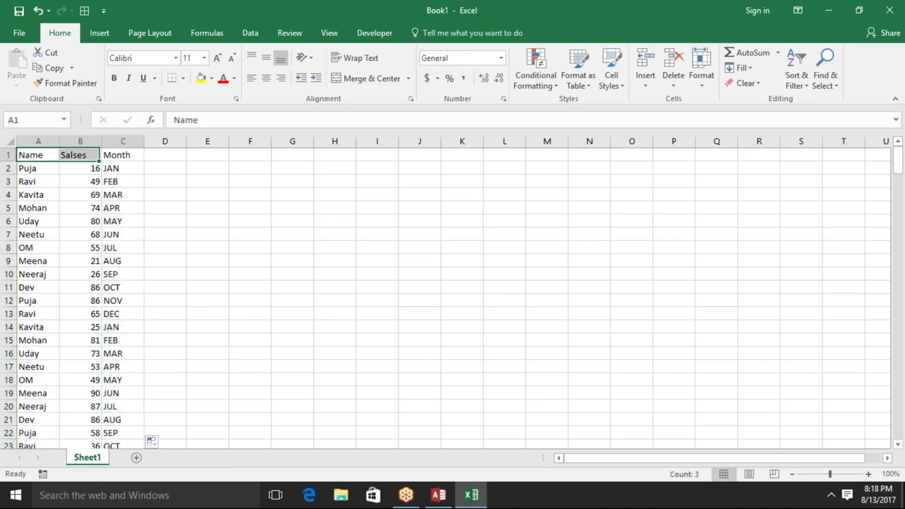
{"action": "key", "text": "ctrl+shift+Down"}
{"action": "key", "text": "ctrl+c"}
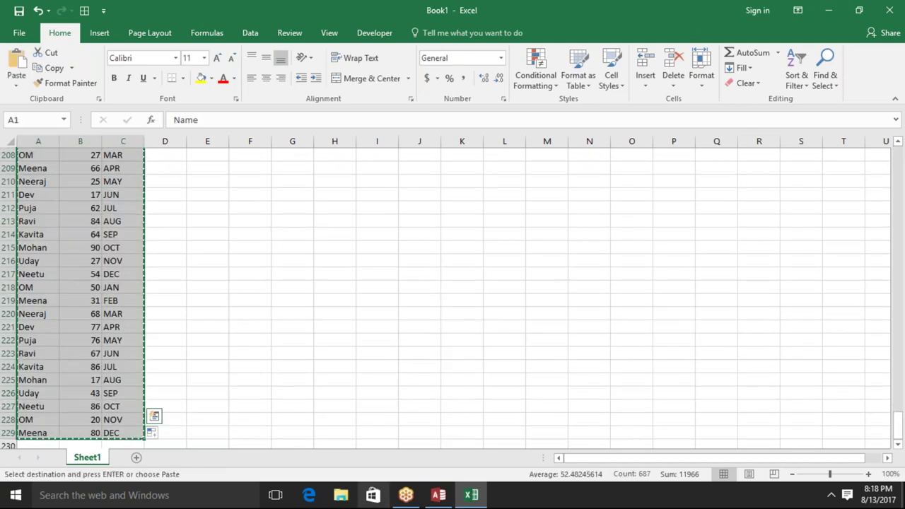
Step: Try pasting the Excel data into Table1, then decline the 228 records
{"action": "left_click", "coordinate": [446, 501]}
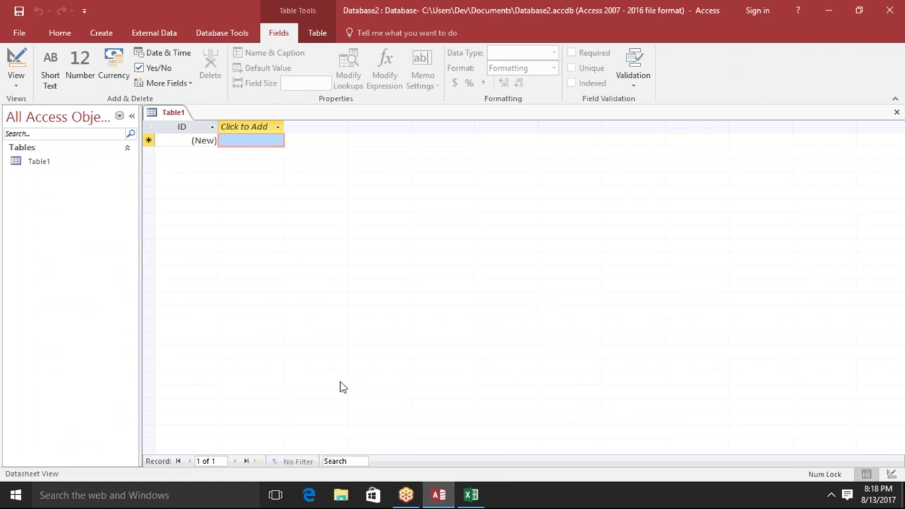
{"action": "left_click", "coordinate": [173, 126]}
{"action": "key", "text": "shift+Right"}
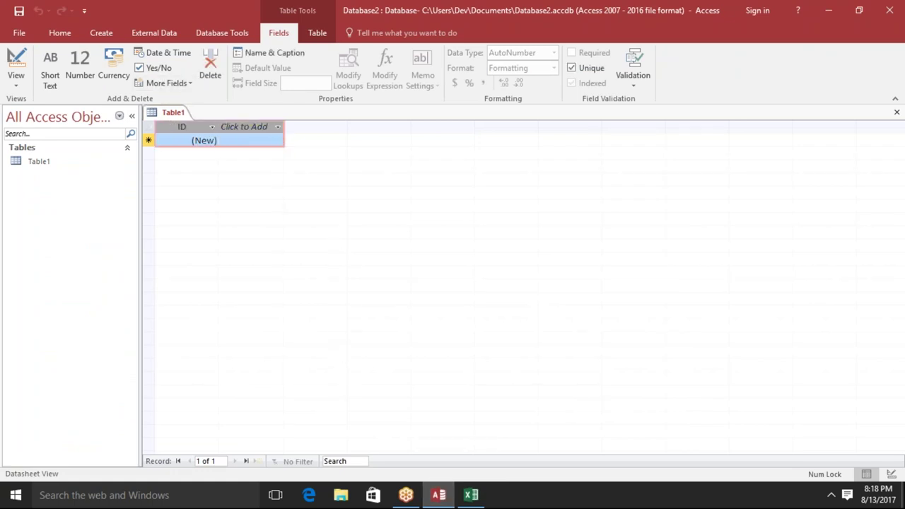
{"action": "key", "text": "Return"}
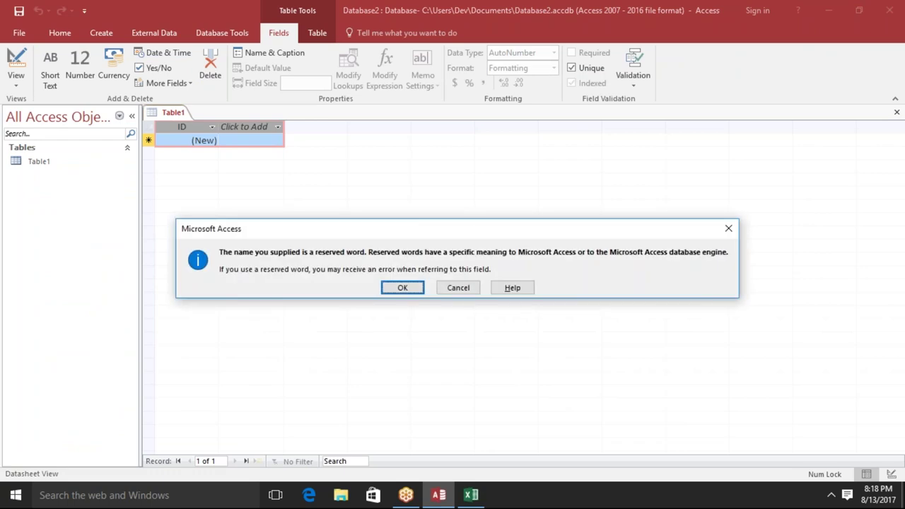
{"action": "key", "text": "Return"}
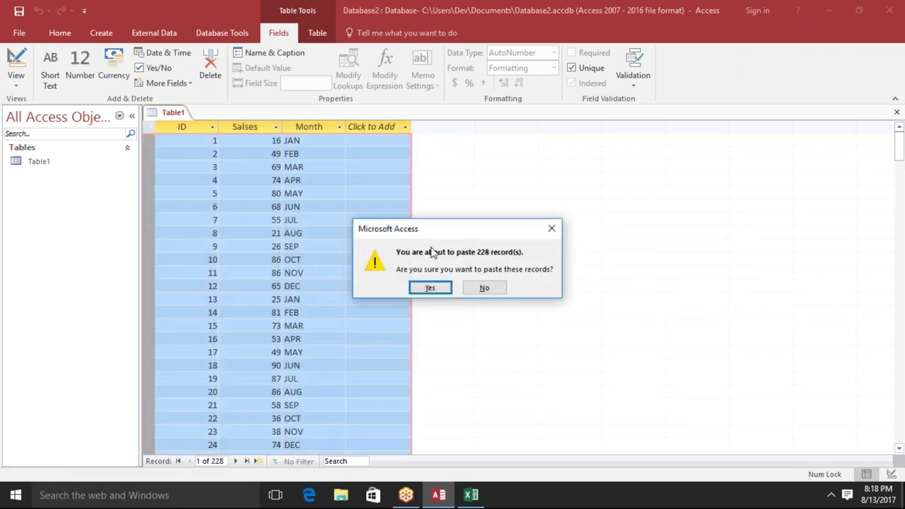
{"action": "left_click", "coordinate": [504, 289]}
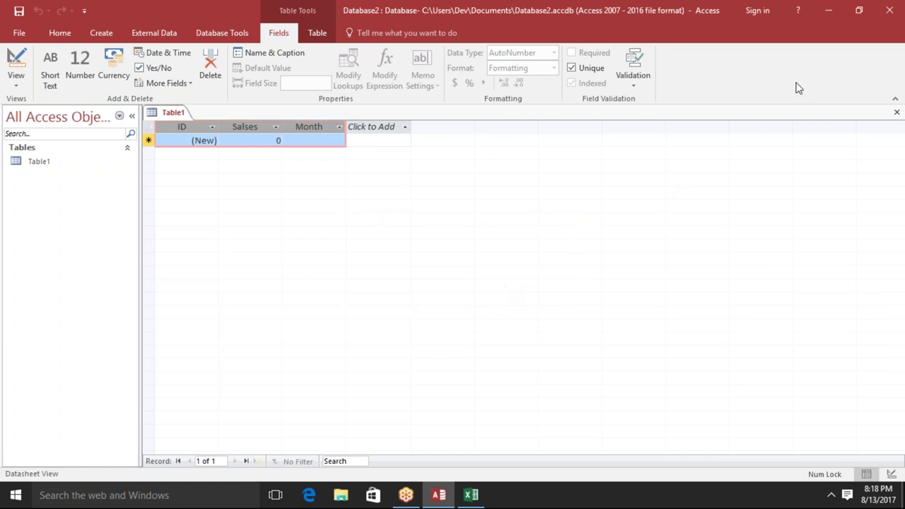
Step: Close Table1 without saving and create a new blank table
{"action": "left_click", "coordinate": [897, 113]}
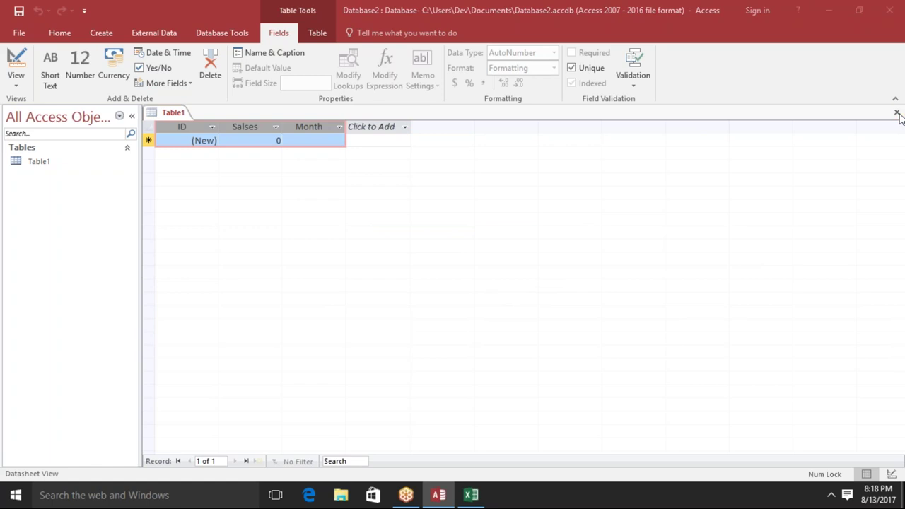
{"action": "left_click", "coordinate": [474, 287]}
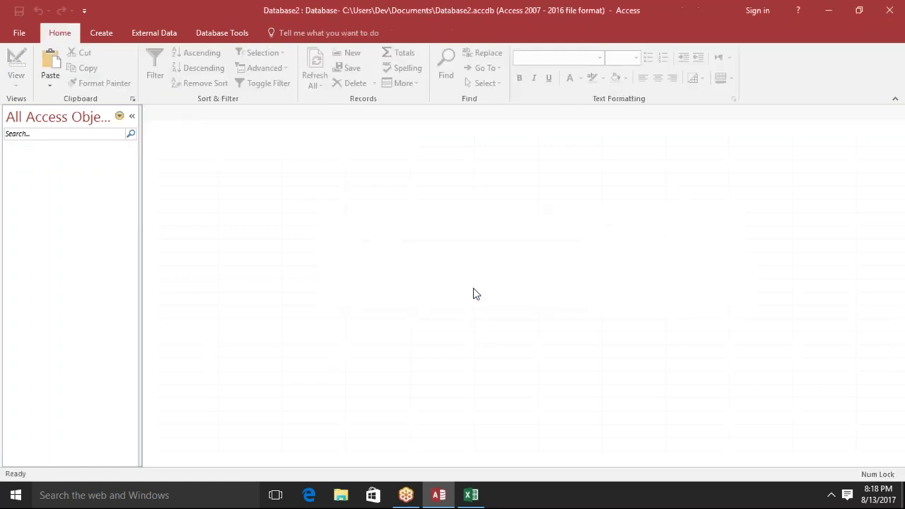
{"action": "left_click", "coordinate": [114, 34]}
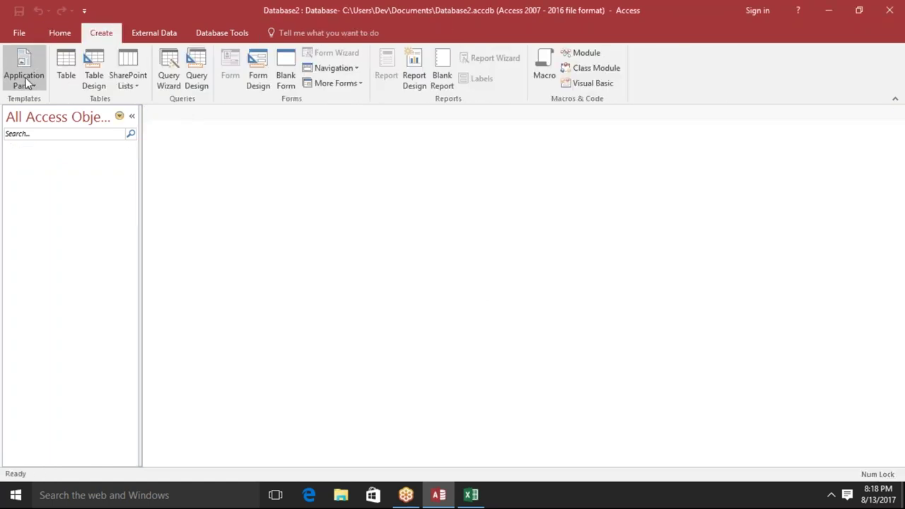
{"action": "left_click", "coordinate": [62, 76]}
Step: Re-enter the Name header in A1 and try inserting the copied cells
{"action": "key", "text": "alt+Tab"}
{"action": "key", "text": "ctrl+Home"}
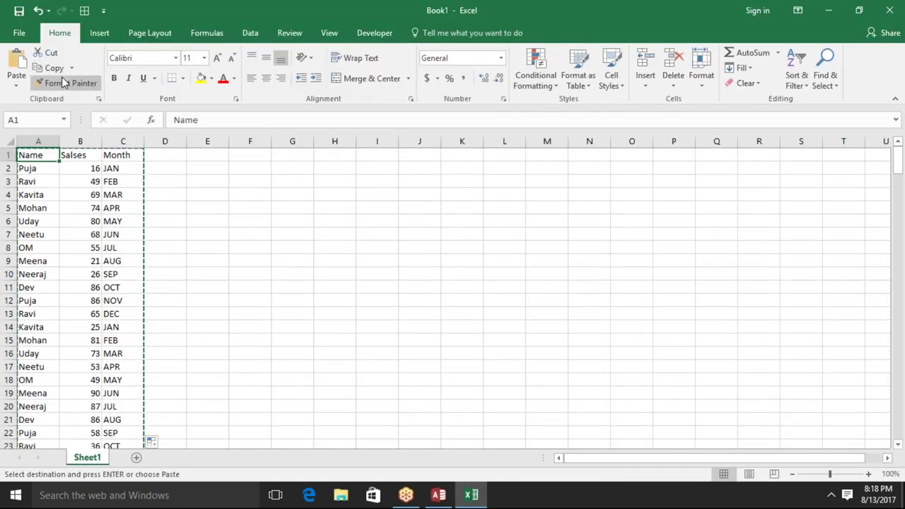
{"action": "key", "text": "BackSpace"}
{"action": "type", "text": "Name"}
{"action": "key", "text": "ctrl+Return"}
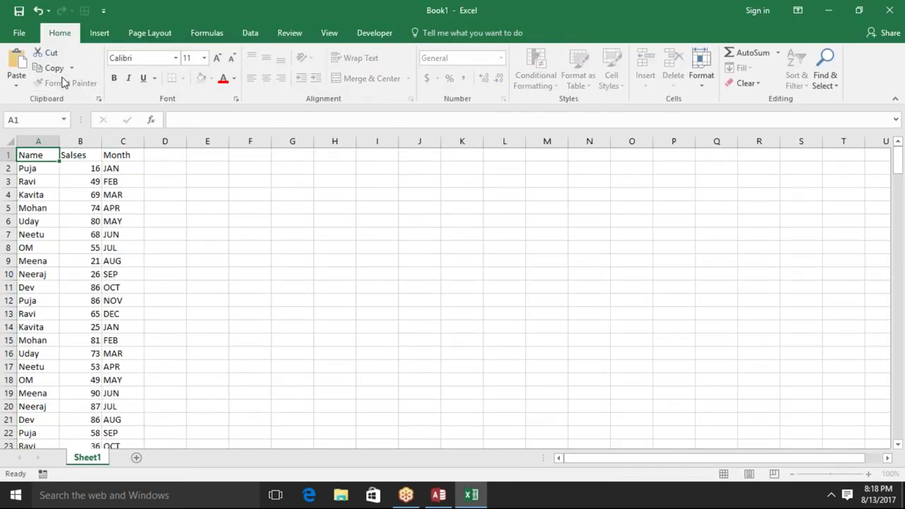
{"action": "key", "text": "ctrl+a"}
{"action": "left_click", "coordinate": [62, 82]}
{"action": "key", "text": "ctrl+shift+plus"}
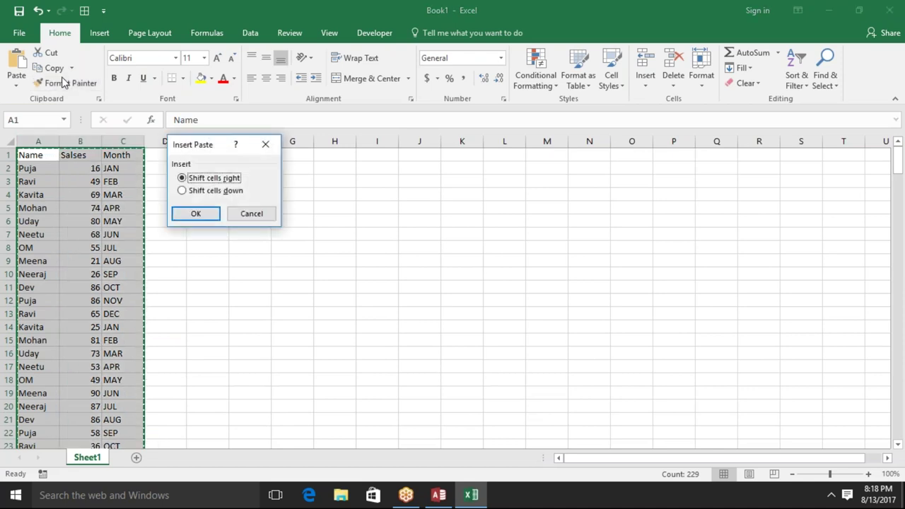
{"action": "key", "text": "Escape"}
{"action": "key", "text": "Escape"}
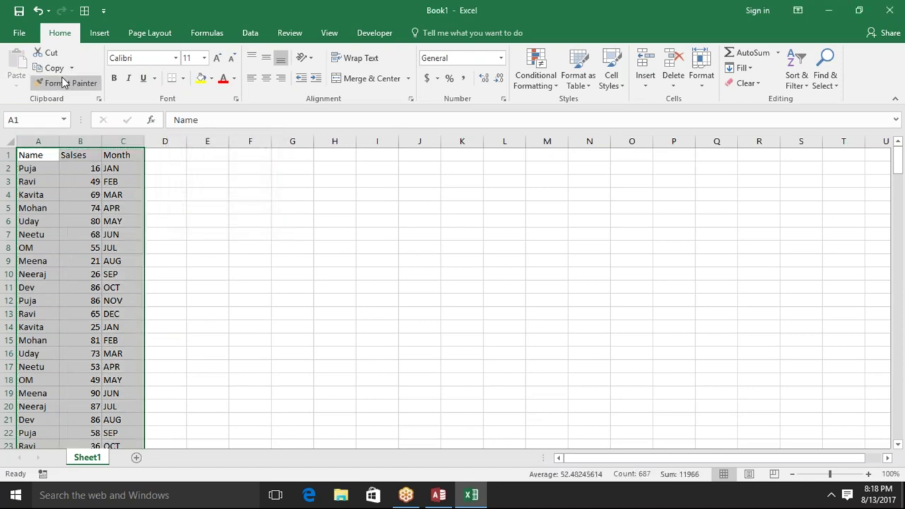
Step: Insert a blank column A, then copy the sales data through row 229 for Access
{"action": "key", "text": "shift+Left"}
{"action": "key", "text": "shift+Left"}
{"action": "key", "text": "ctrl+shift+plus"}
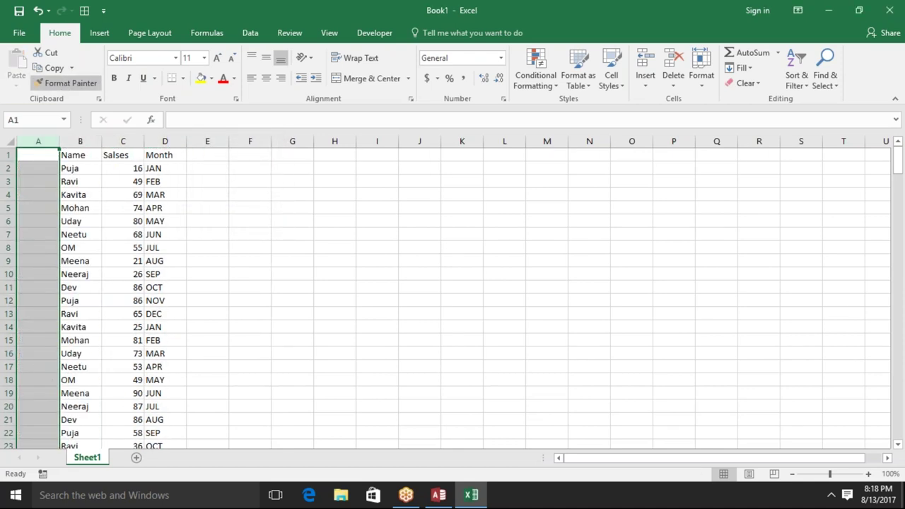
{"action": "key", "text": "Right"}
{"action": "key", "text": "Right"}
{"action": "key", "text": "Right"}
{"action": "key", "text": "shift+Left"}
{"action": "key", "text": "shift+Left"}
{"action": "key", "text": "shift+Left"}
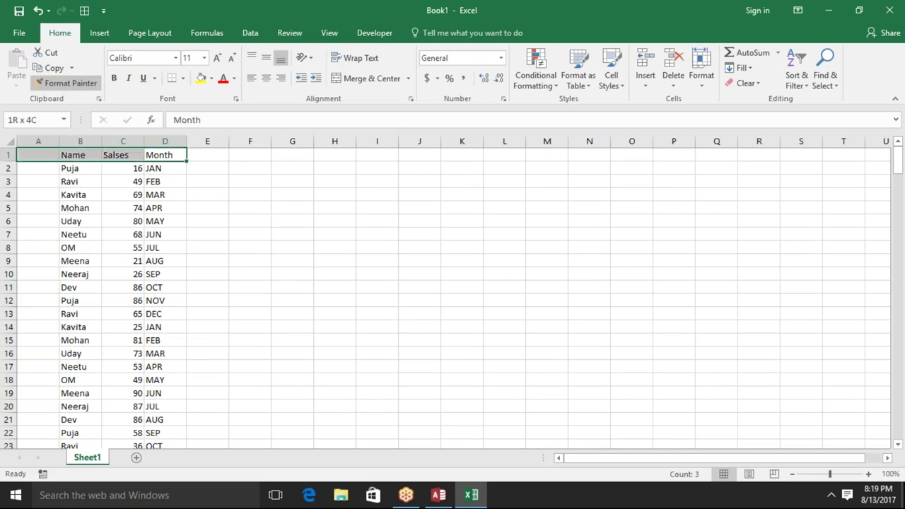
{"action": "key", "text": "ctrl+shift+Down"}
{"action": "key", "text": "ctrl+c"}
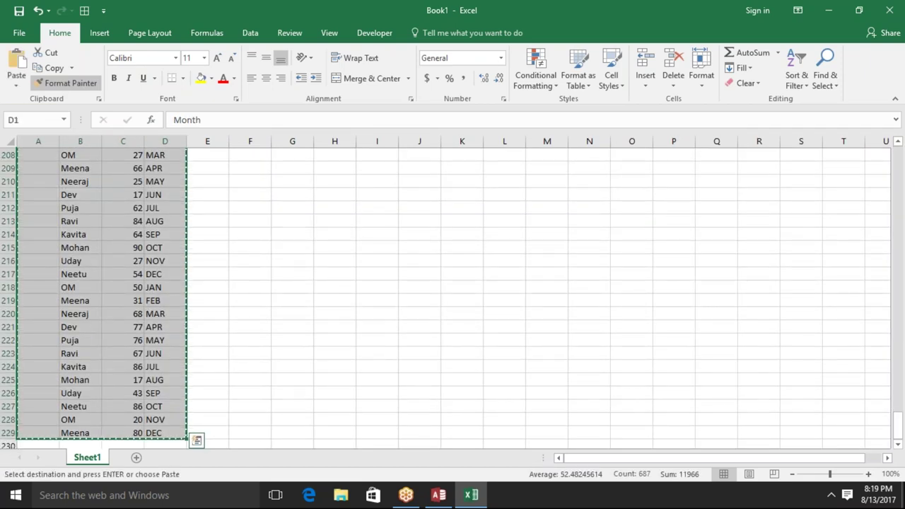
{"action": "key", "text": "alt+Tab"}
{"action": "key", "text": "shift+space"}
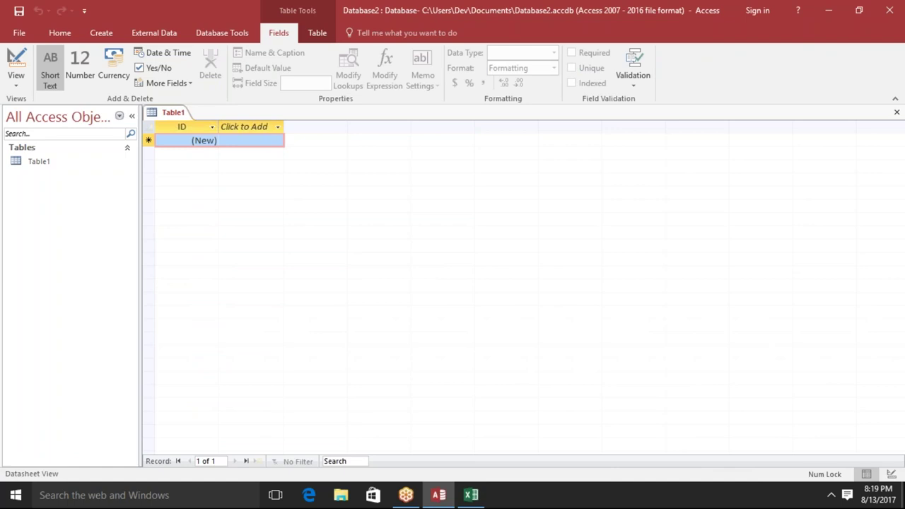
Step: Paste the 228 Name, Salses and Month records into Table1, then save and close it
{"action": "key", "text": "ctrl+v"}
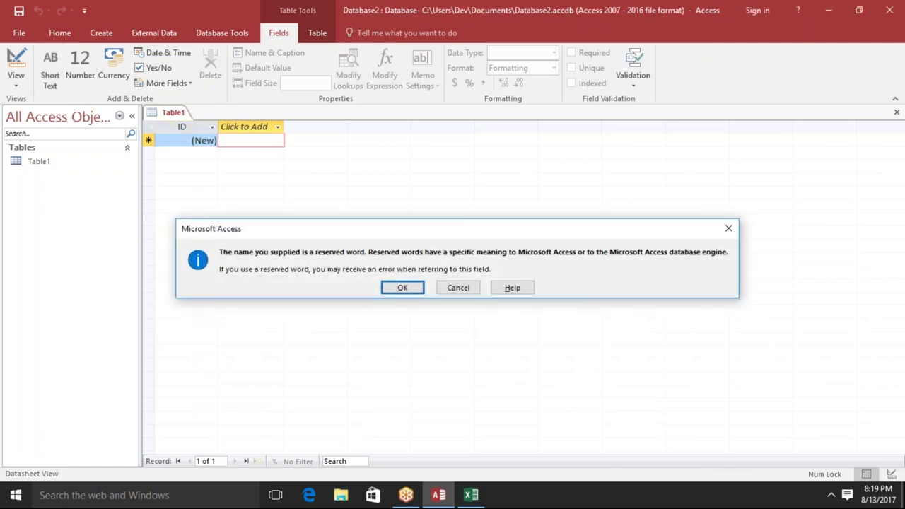
{"action": "key", "text": "Return"}
{"action": "key", "text": "Return"}
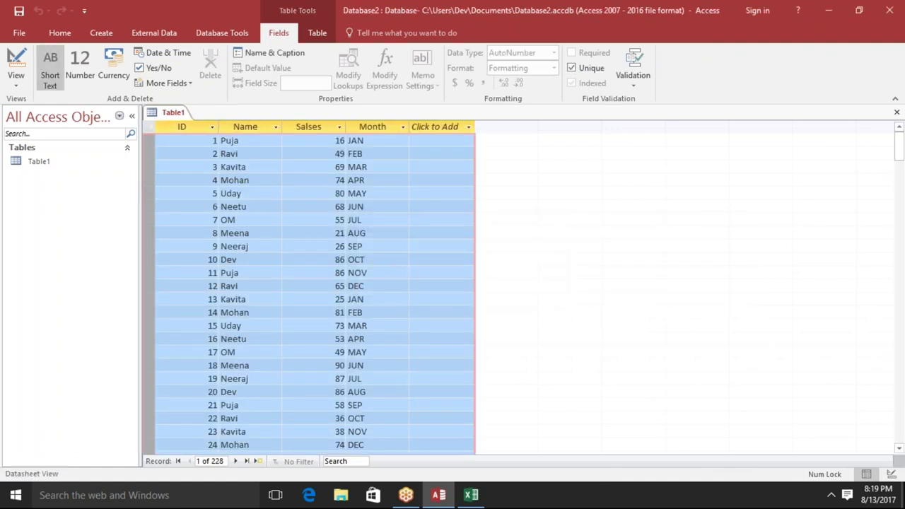
{"action": "left_click", "coordinate": [897, 113]}
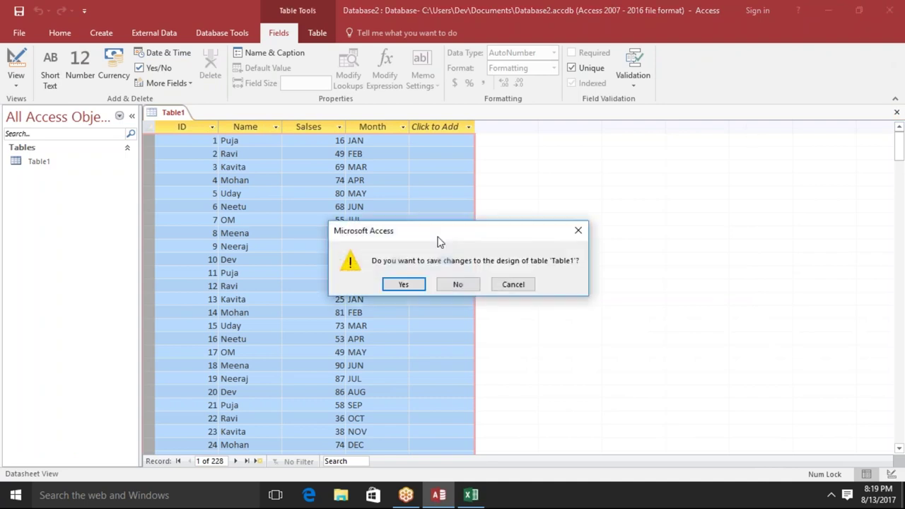
{"action": "left_click", "coordinate": [407, 290]}
{"action": "left_click", "coordinate": [454, 200]}
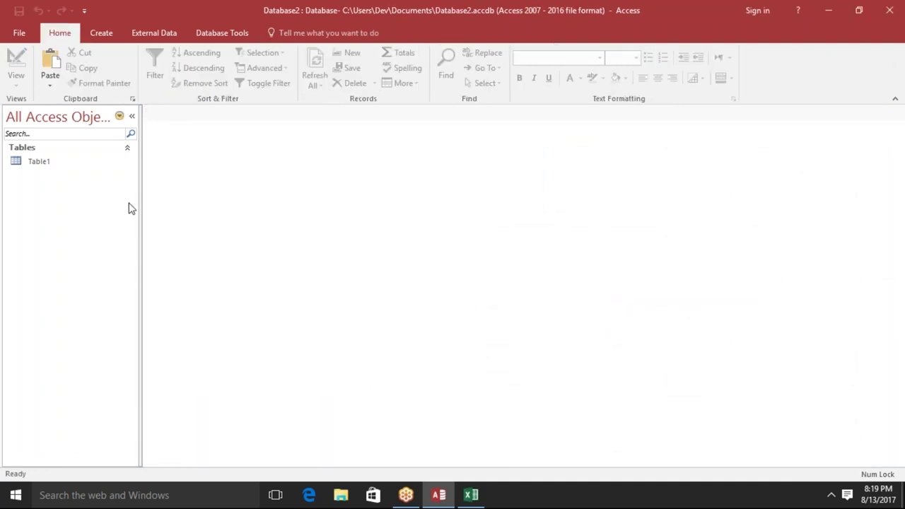
{"action": "left_click", "coordinate": [41, 163]}
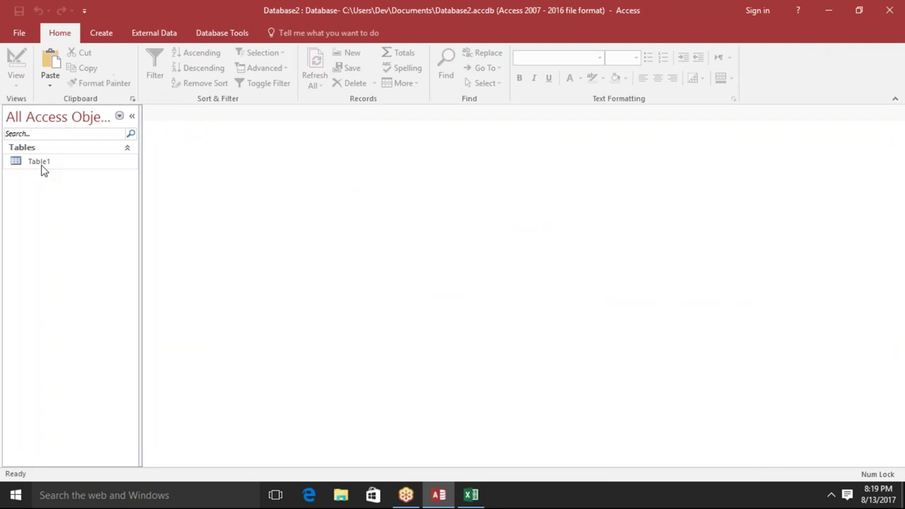
Step: Design a query on Table1 with all fields plus Month, using [?] as Month criteria
{"action": "left_click", "coordinate": [112, 38]}
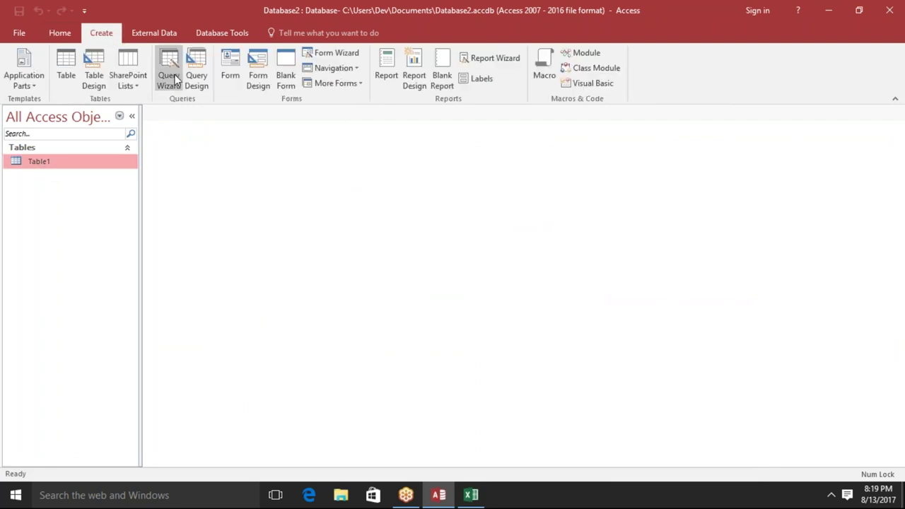
{"action": "left_click", "coordinate": [196, 78]}
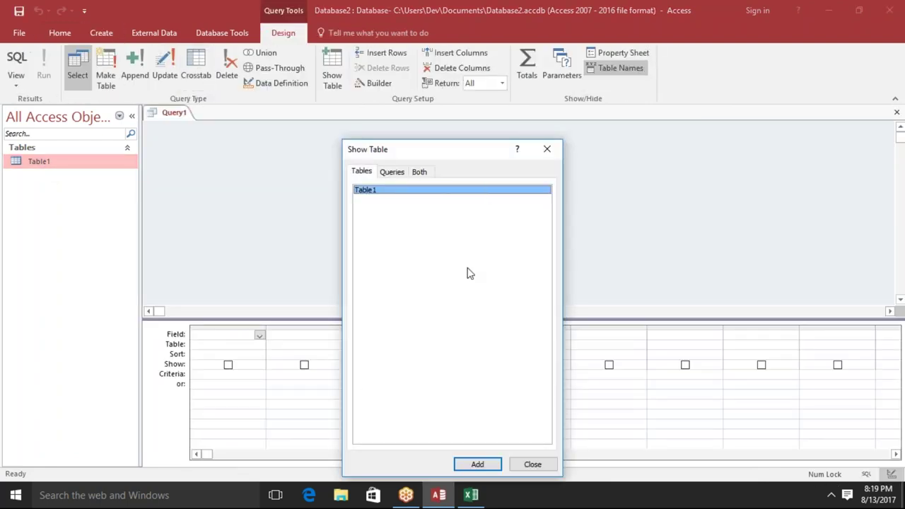
{"action": "left_click", "coordinate": [486, 467]}
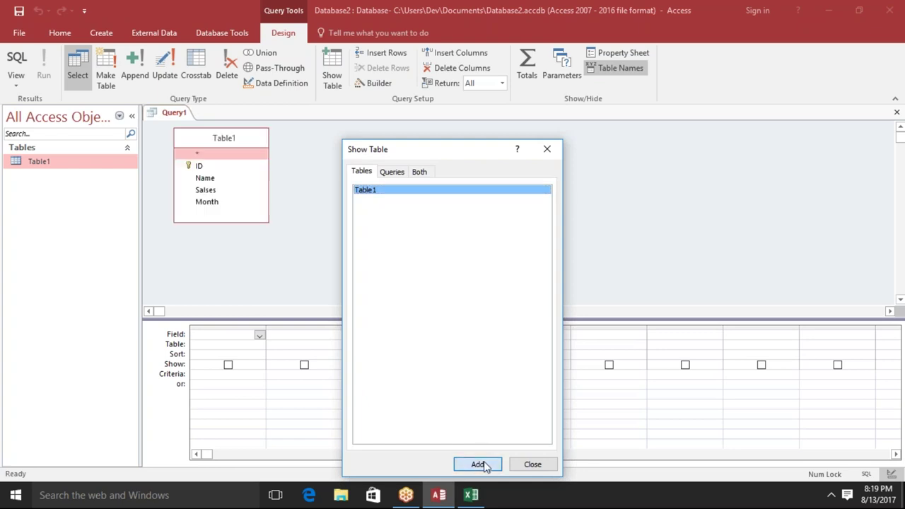
{"action": "left_click", "coordinate": [544, 468]}
{"action": "double_click", "coordinate": [203, 155]}
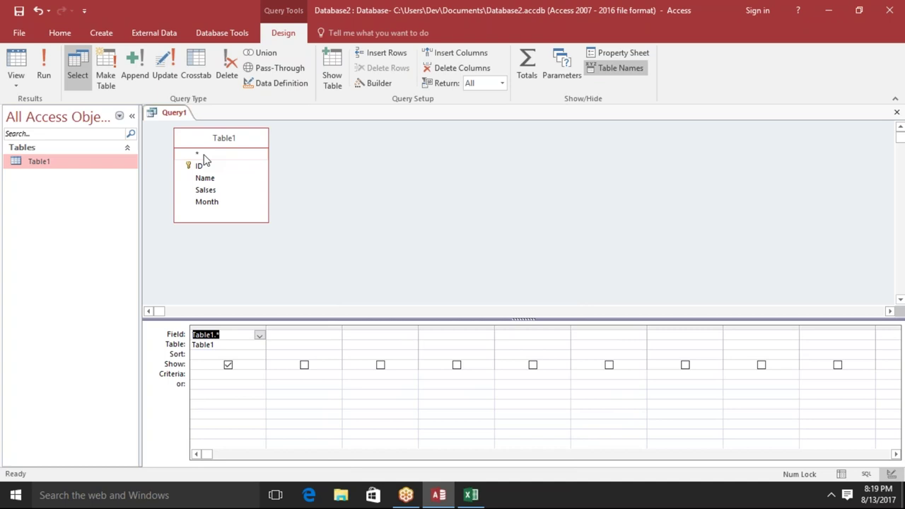
{"action": "left_click", "coordinate": [287, 339]}
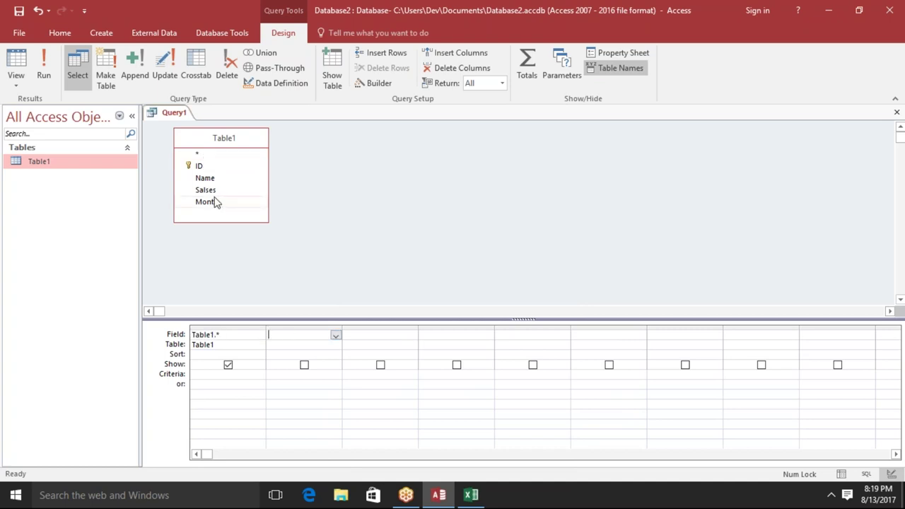
{"action": "double_click", "coordinate": [207, 201]}
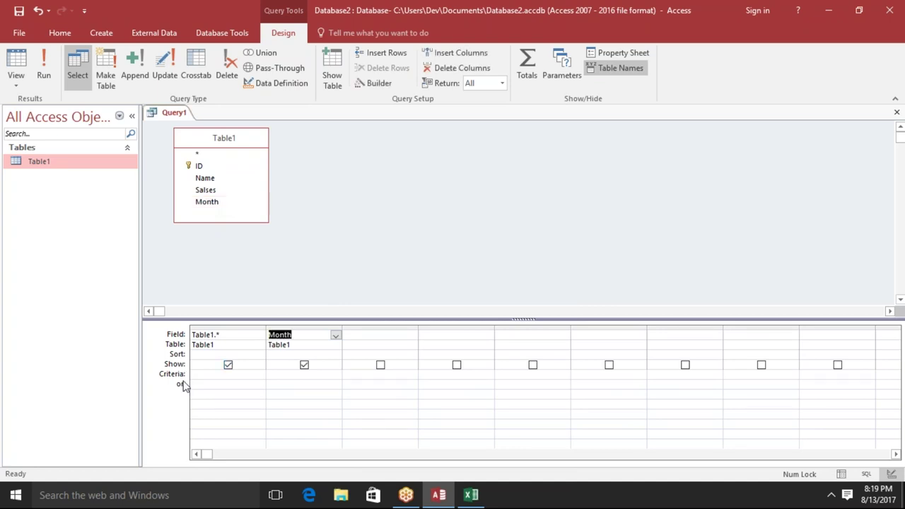
{"action": "left_click", "coordinate": [284, 376]}
{"action": "type", "text": "[?]"}
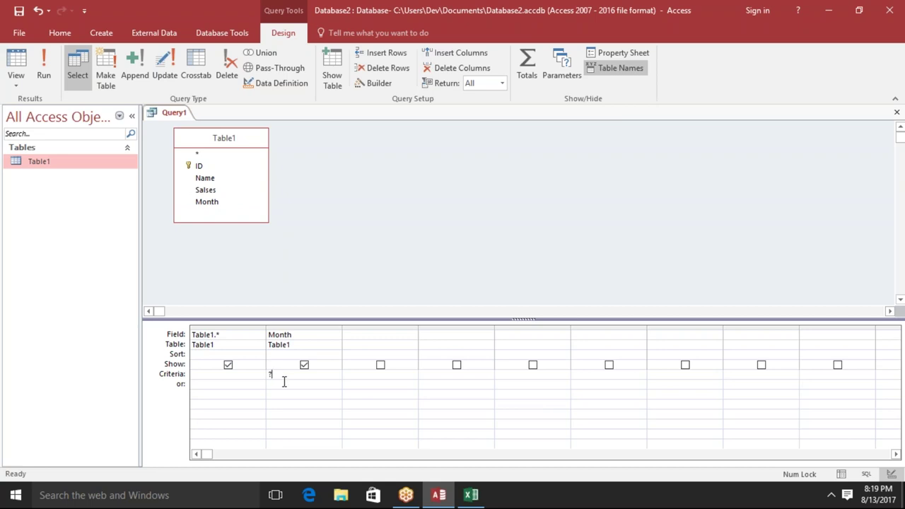
Step: Save the query as Query1 and run it to get the parameter prompt
{"action": "left_click", "coordinate": [897, 112]}
{"action": "left_click", "coordinate": [415, 287]}
{"action": "left_click", "coordinate": [456, 200]}
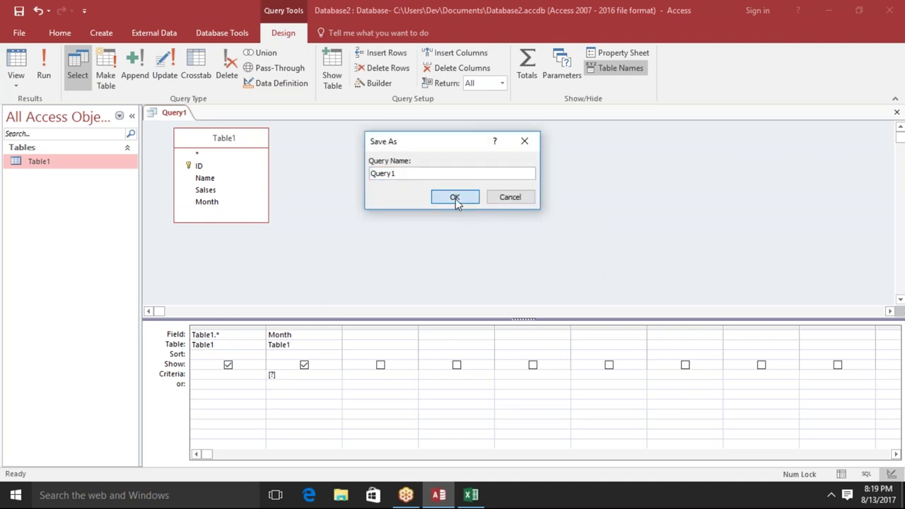
{"action": "double_click", "coordinate": [78, 192]}
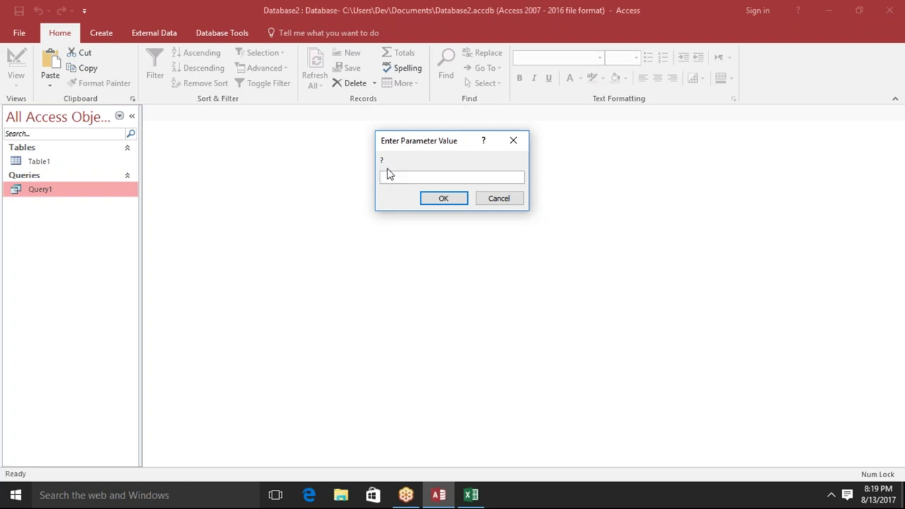
Step: Run Query1 with JAN as the month, review the 19 January records, and close the results
{"action": "type", "text": "JAN"}
{"action": "key", "text": "Return"}
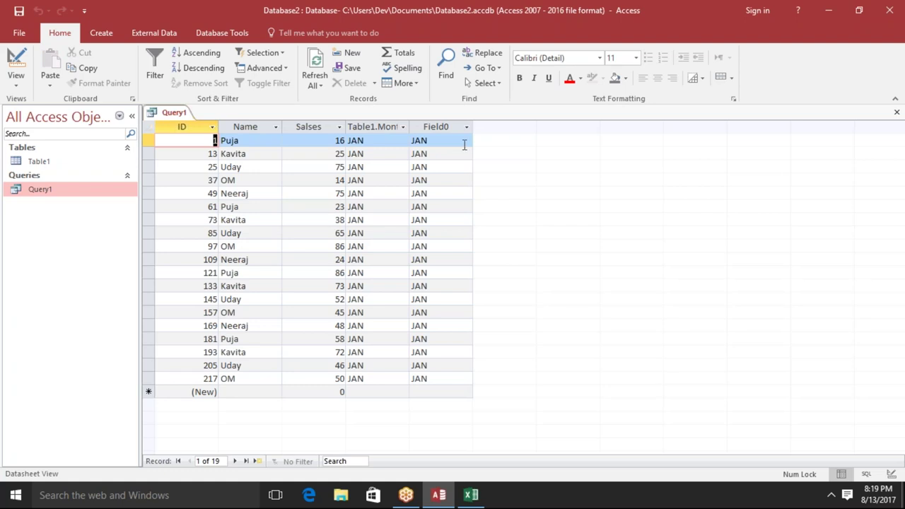
{"action": "left_click", "coordinate": [896, 113]}
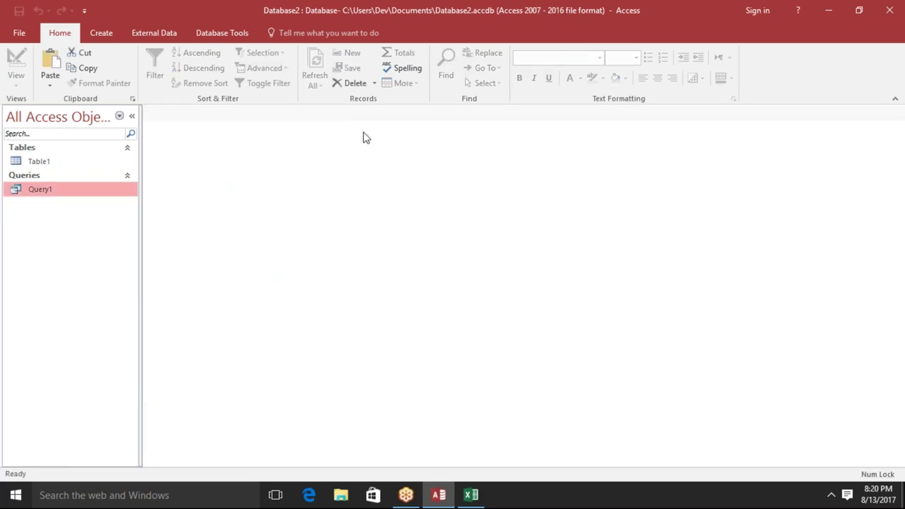
{"action": "left_click", "coordinate": [163, 39]}
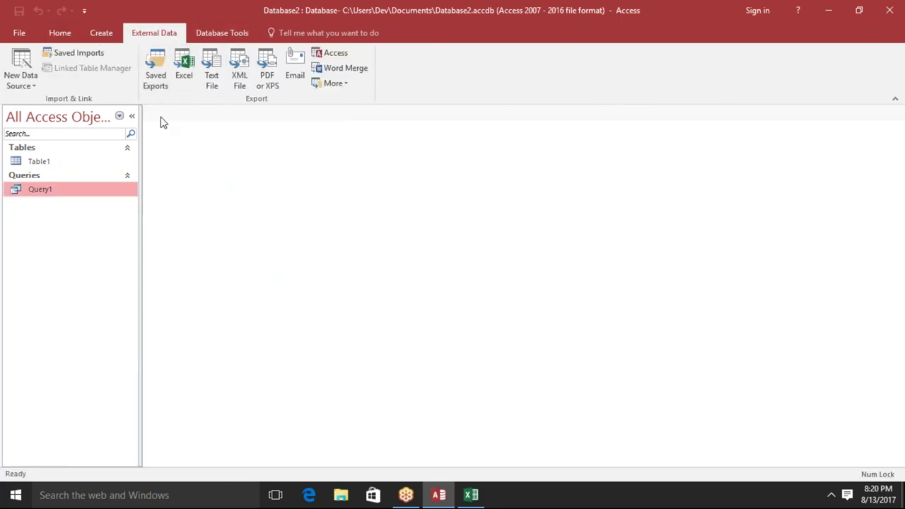
{"action": "left_click", "coordinate": [324, 60]}
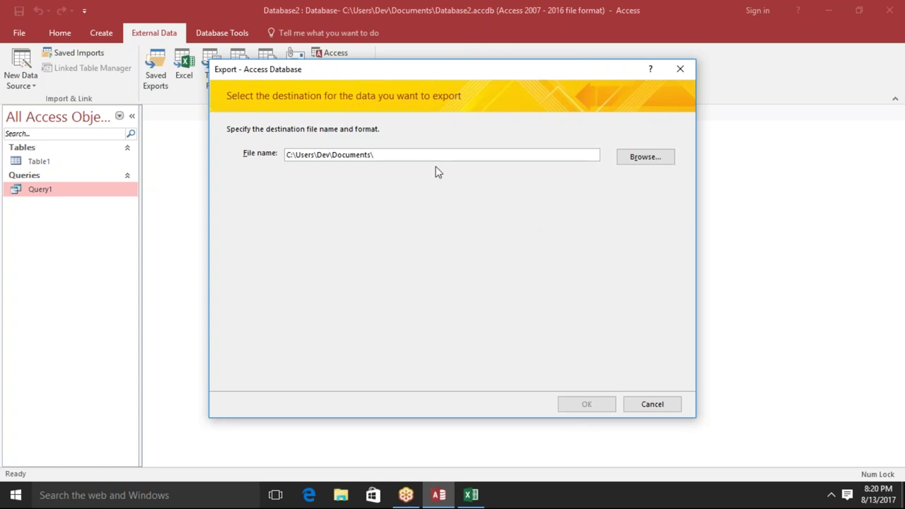
{"action": "type", "text": "JAn"}
{"action": "key", "text": "BackSpace"}
{"action": "key", "text": "BackSpace"}
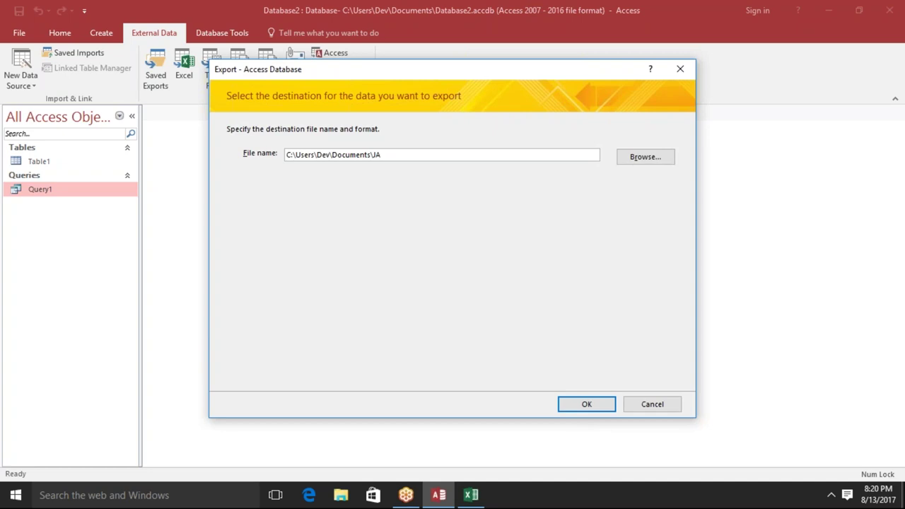
{"action": "left_click", "coordinate": [582, 407]}
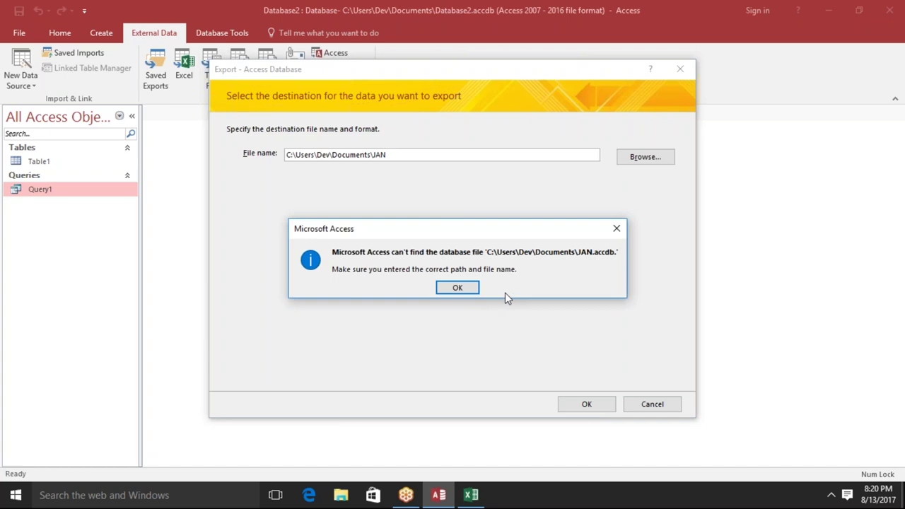
{"action": "left_click", "coordinate": [468, 289]}
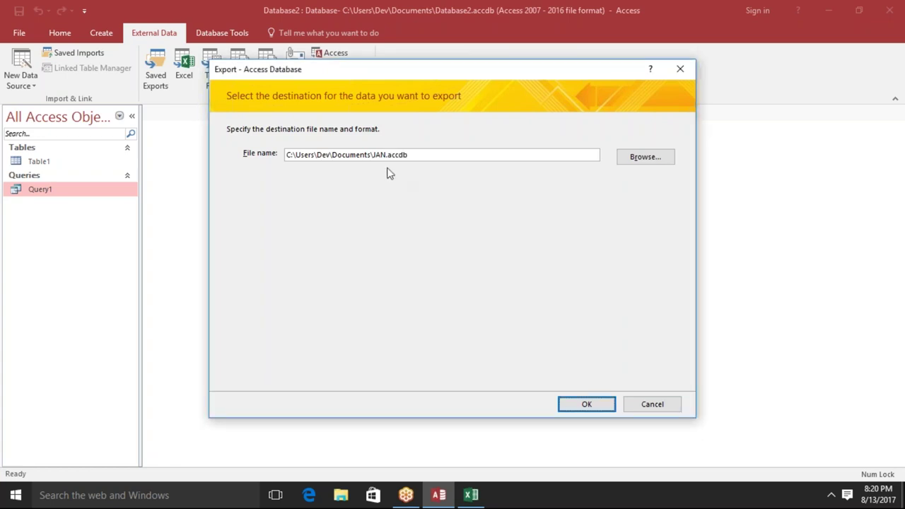
{"action": "left_click", "coordinate": [386, 155]}
{"action": "type", "text": "1"}
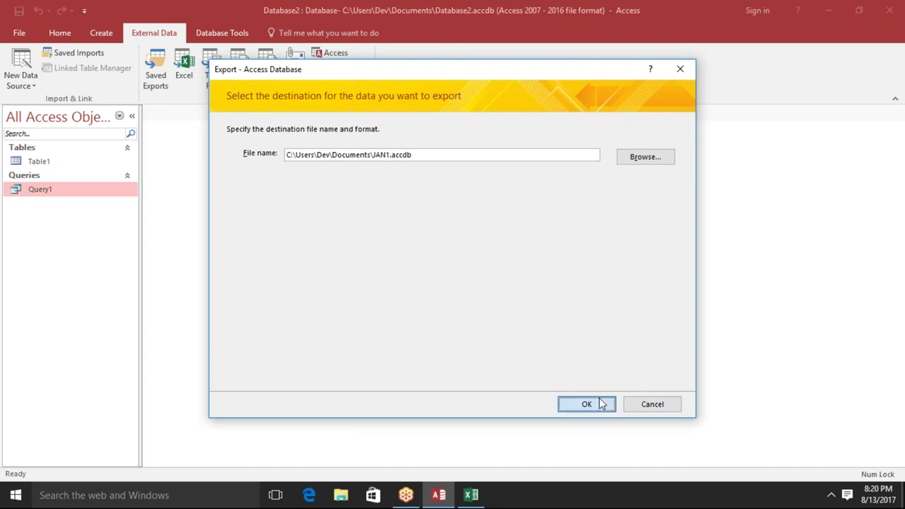
{"action": "left_click", "coordinate": [600, 403]}
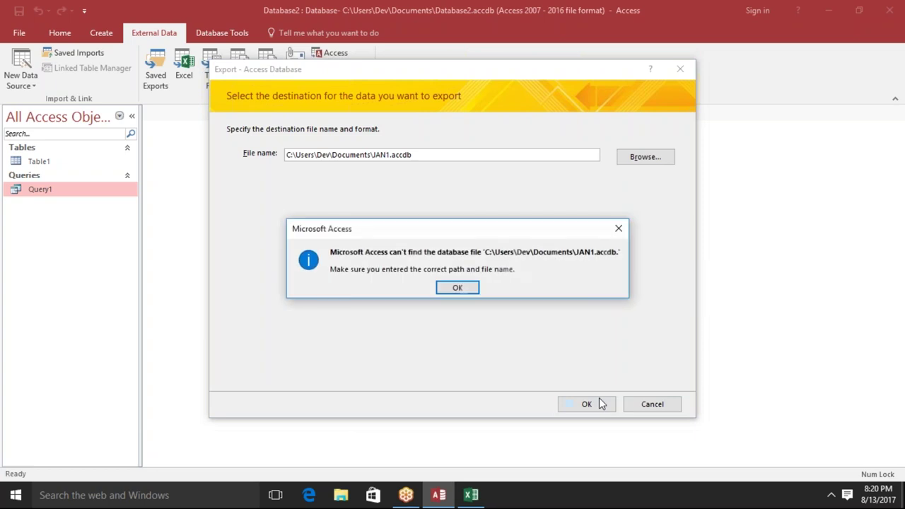
{"action": "left_click", "coordinate": [468, 289]}
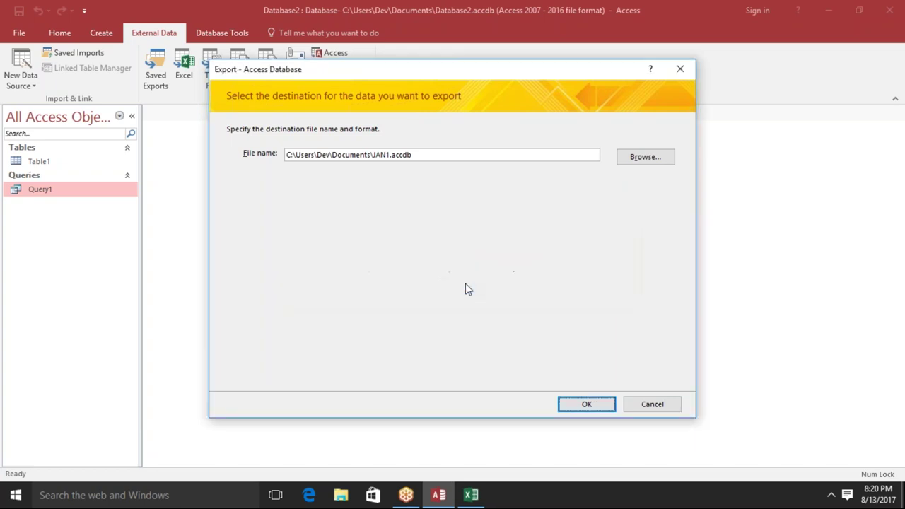
{"action": "left_click", "coordinate": [434, 160]}
{"action": "key", "text": "Escape"}
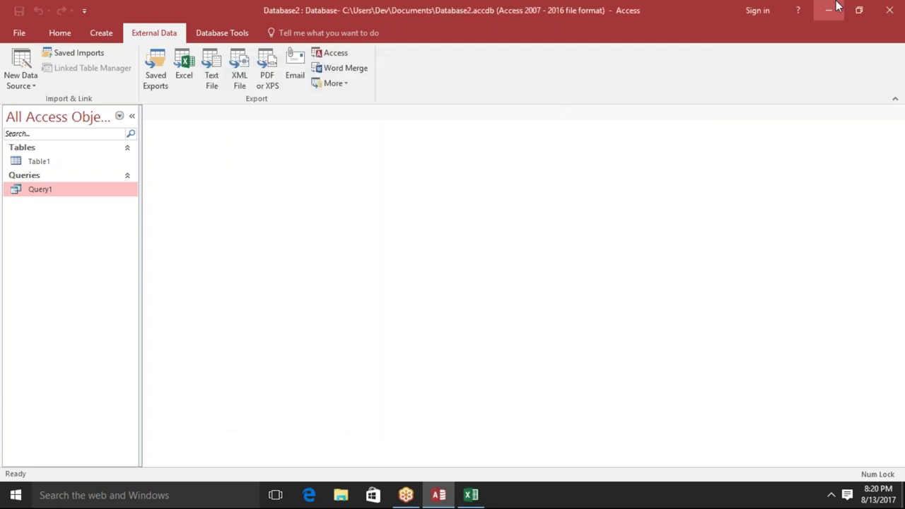
Step: Close the current database, relaunch Access 2016 from Start, and create blank database Database3
{"action": "left_click", "coordinate": [889, 11]}
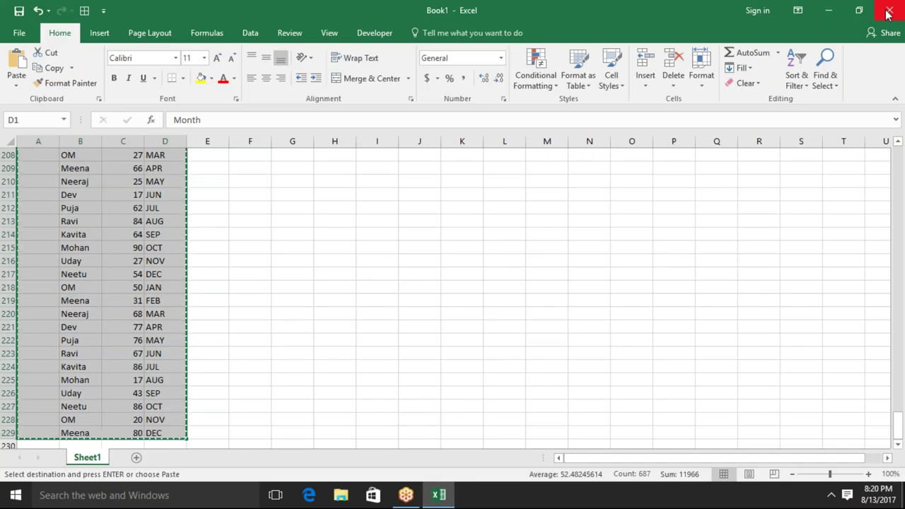
{"action": "key", "text": "super"}
{"action": "type", "text": "20"}
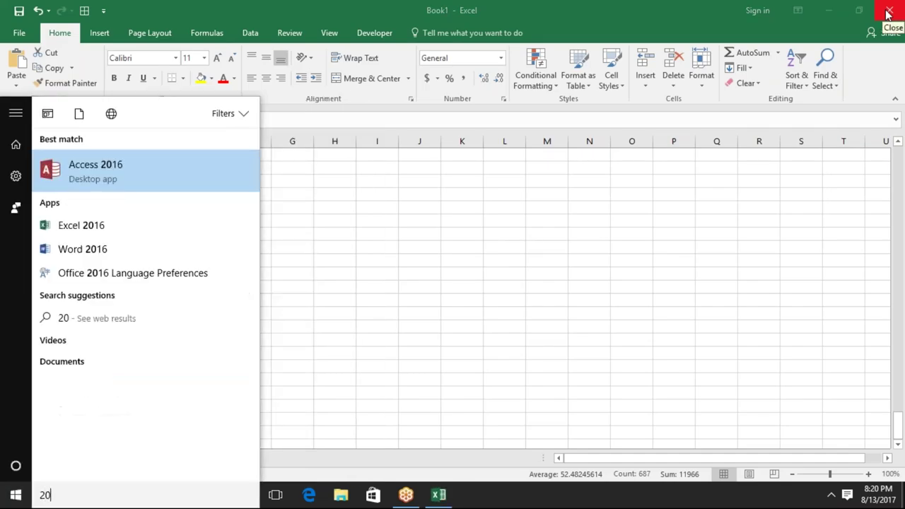
{"action": "left_click", "coordinate": [160, 194]}
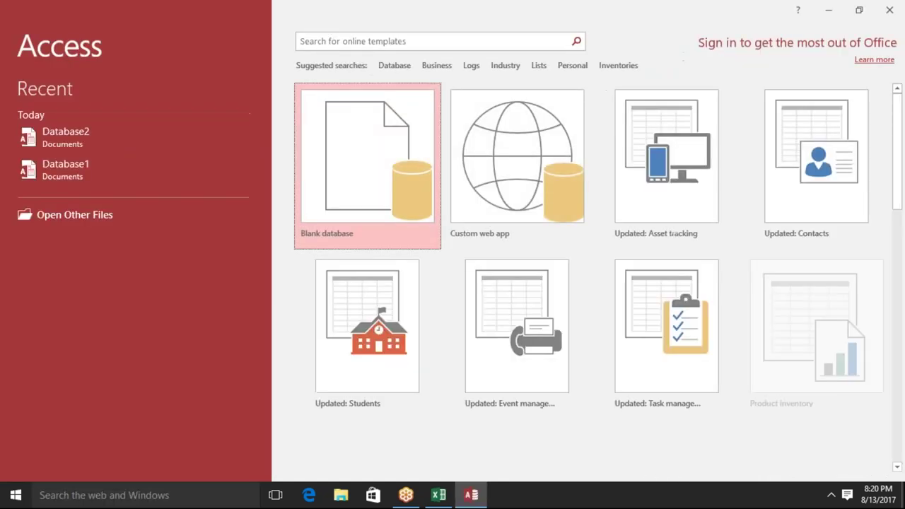
{"action": "left_click", "coordinate": [354, 165]}
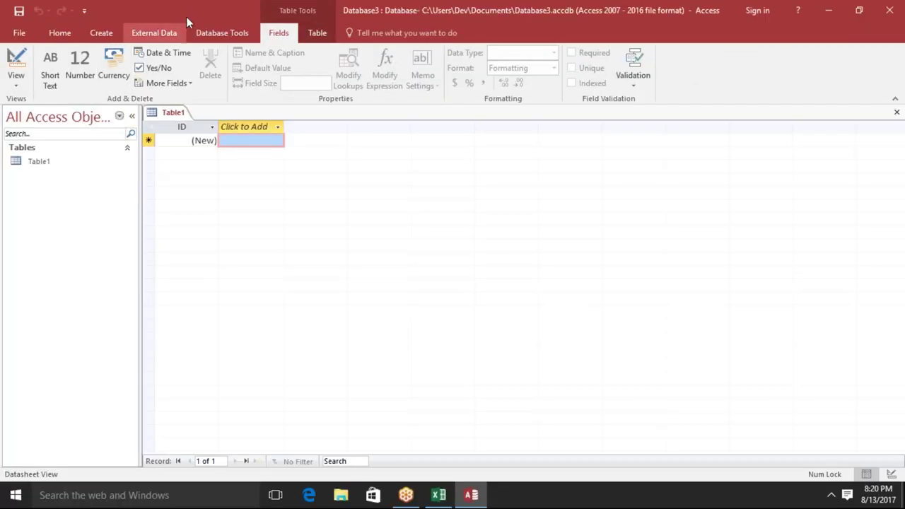
Step: Choose Database2.accdb as the source for an import from another Access database
{"action": "left_click", "coordinate": [146, 34]}
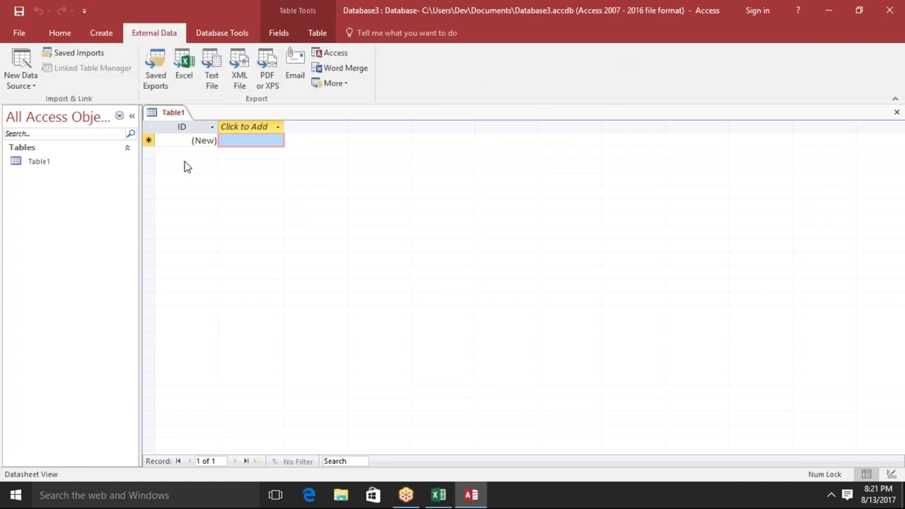
{"action": "left_click", "coordinate": [26, 62]}
{"action": "mouse_move", "coordinate": [51, 110]}
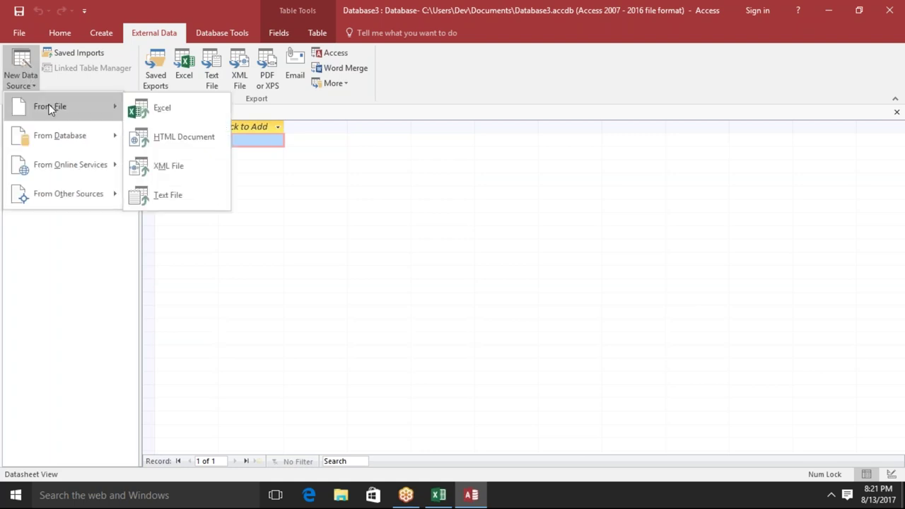
{"action": "mouse_move", "coordinate": [86, 140]}
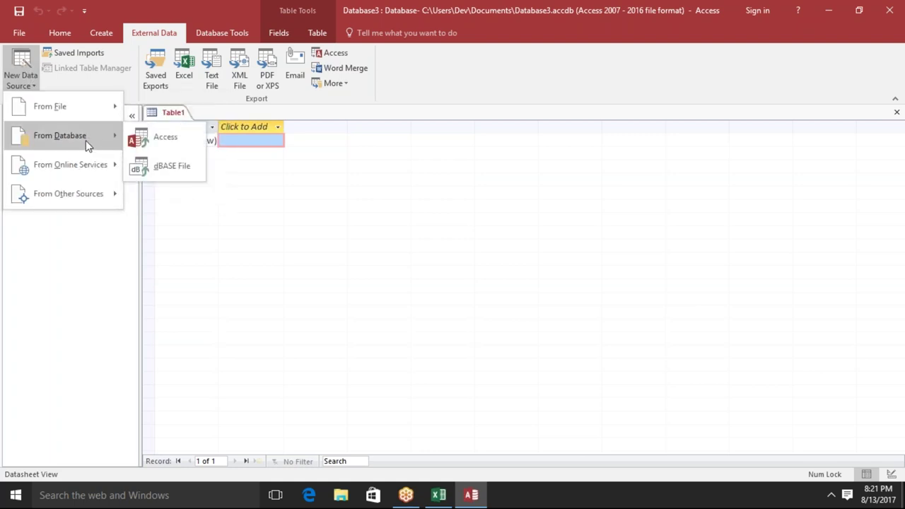
{"action": "left_click", "coordinate": [149, 141]}
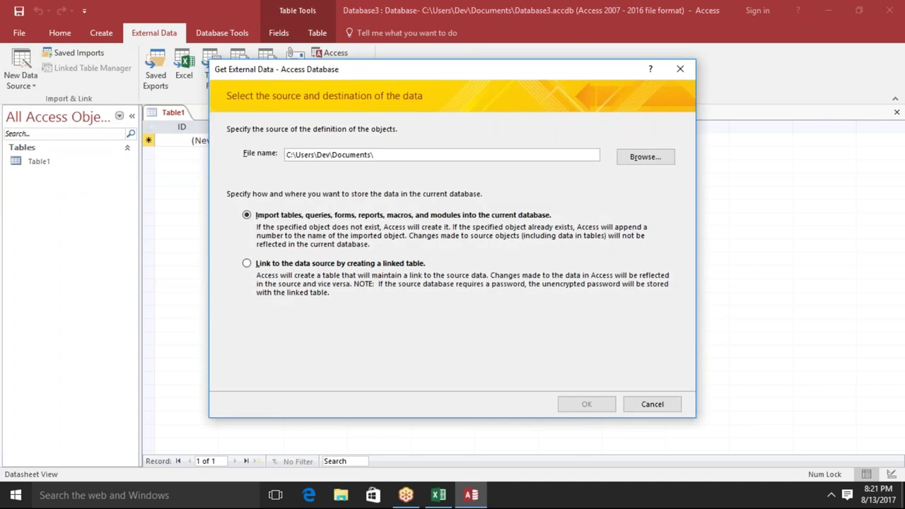
{"action": "left_click", "coordinate": [640, 157]}
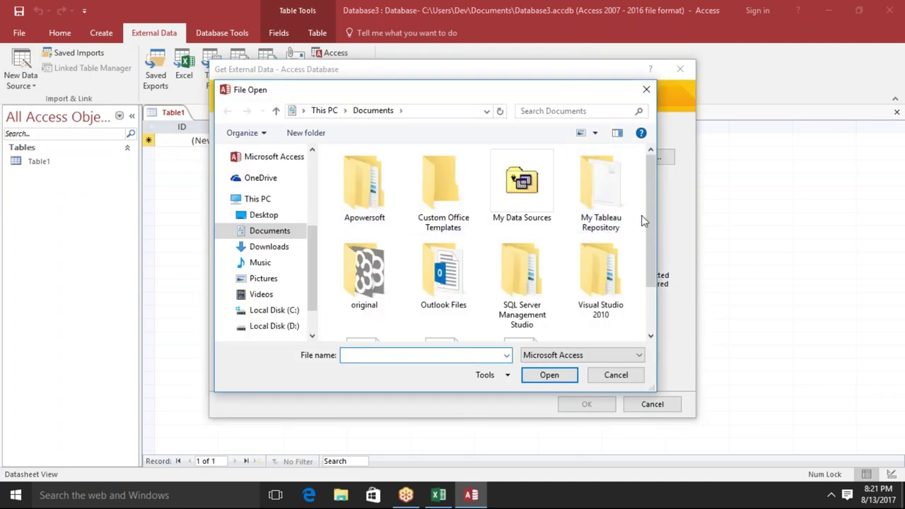
{"action": "left_click_drag", "start_coordinate": [650, 222], "coordinate": [657, 269]}
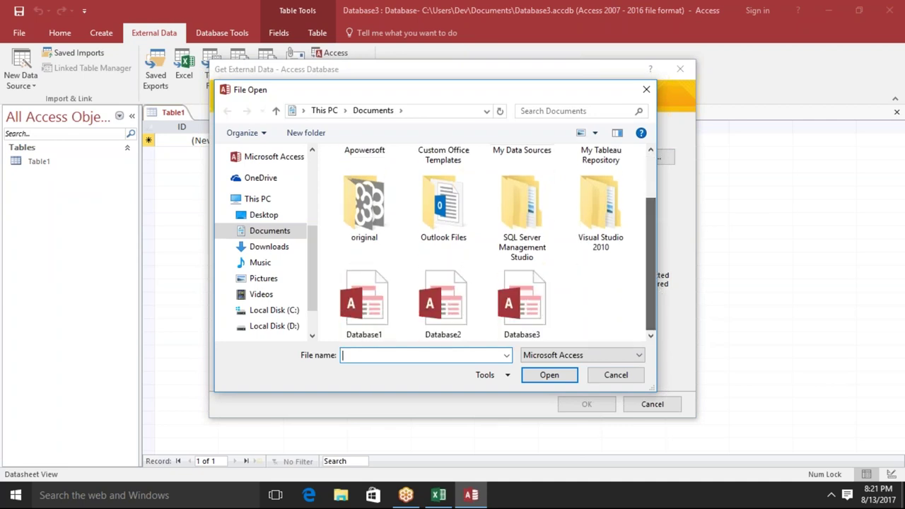
{"action": "left_click", "coordinate": [442, 327]}
{"action": "left_click", "coordinate": [558, 381]}
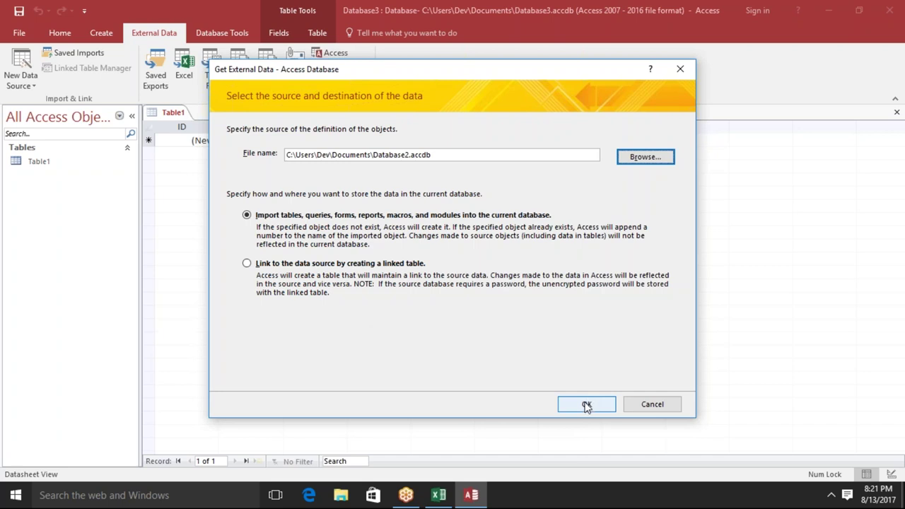
Step: Select Query1 on the Queries list and import it into Database3
{"action": "left_click", "coordinate": [577, 410]}
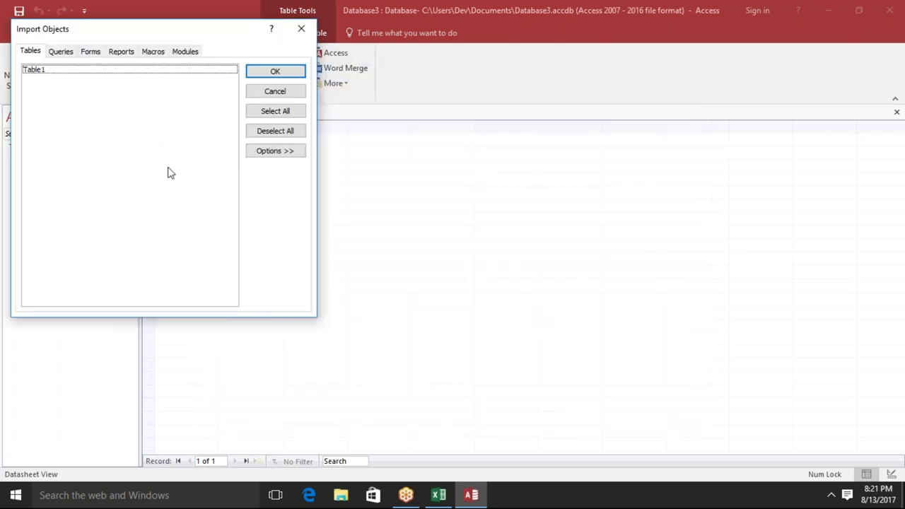
{"action": "left_click", "coordinate": [68, 53]}
{"action": "left_click", "coordinate": [69, 72]}
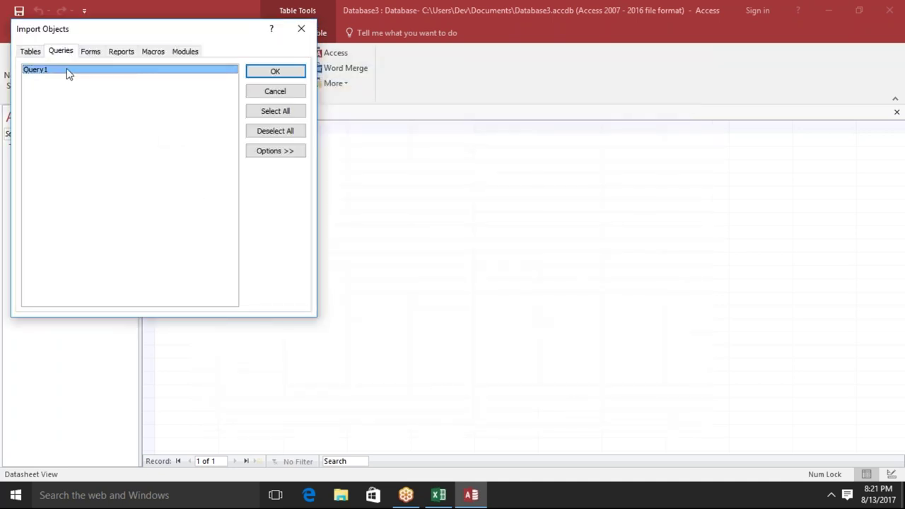
{"action": "left_click", "coordinate": [276, 70]}
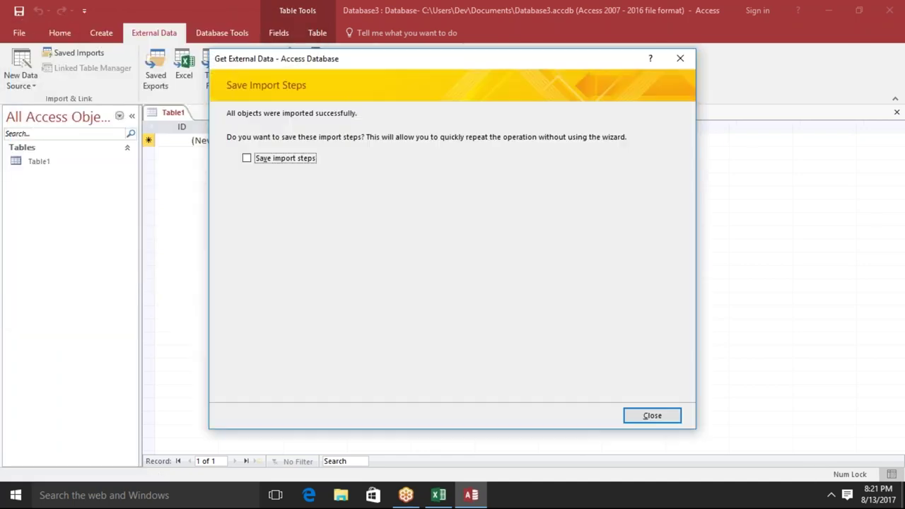
Step: Finish the import, then run the imported Query1 with JAN and inspect its Expr1 column
{"action": "left_click", "coordinate": [654, 415]}
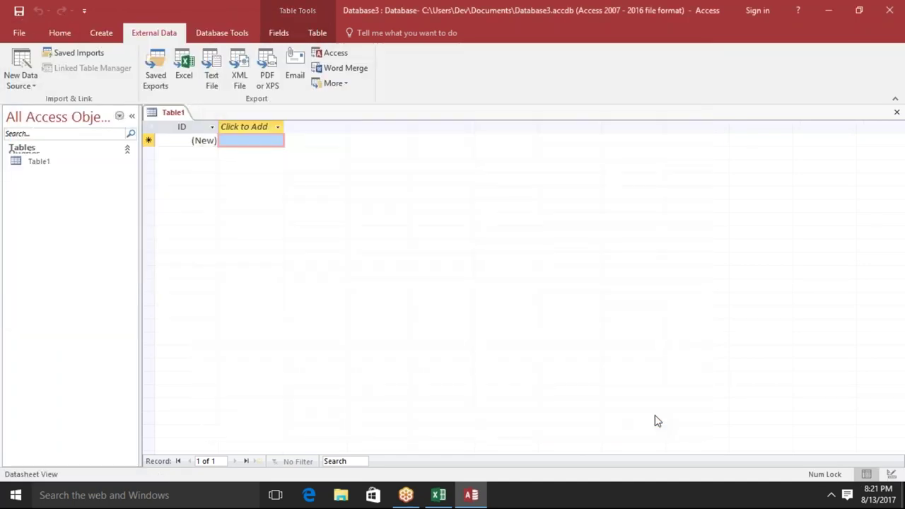
{"action": "left_click", "coordinate": [52, 192]}
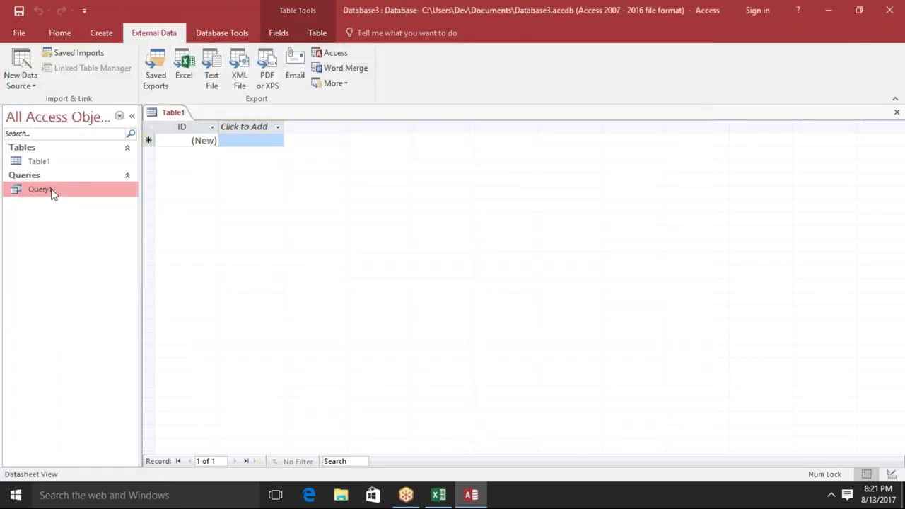
{"action": "double_click", "coordinate": [52, 191]}
{"action": "type", "text": "JAN"}
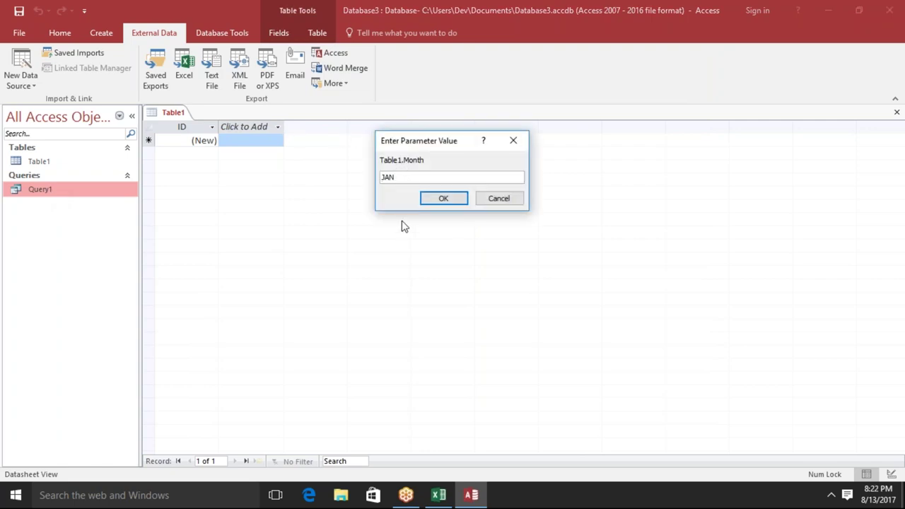
{"action": "left_click", "coordinate": [458, 198]}
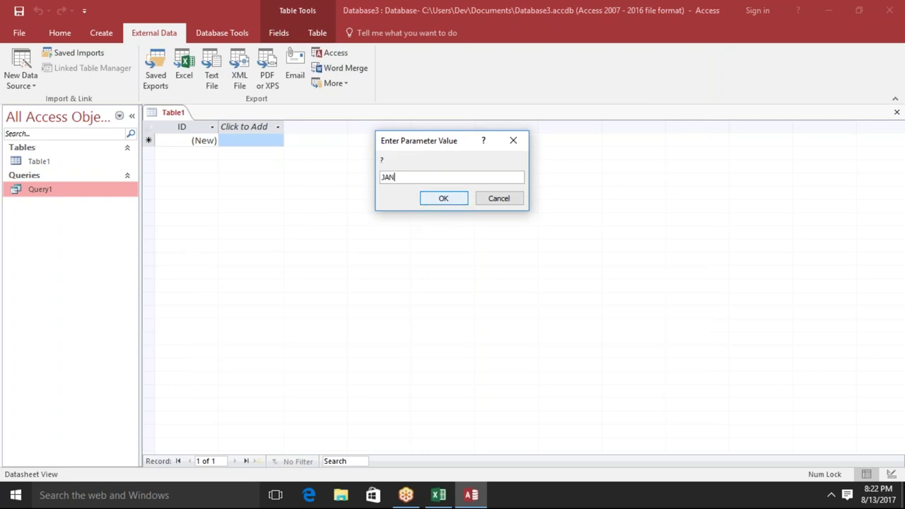
{"action": "left_click", "coordinate": [446, 198]}
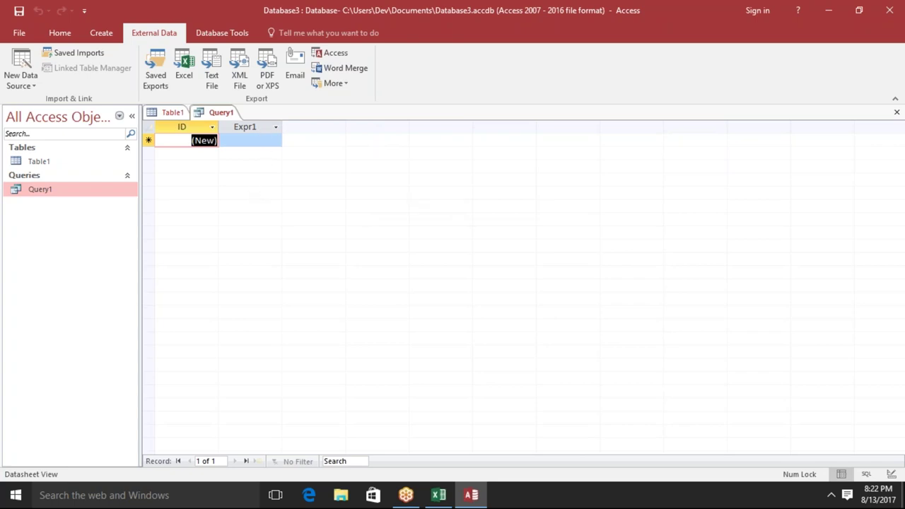
{"action": "left_click", "coordinate": [250, 140]}
Step: Close Query1 and discard Table1, then rerun Query1 and dismiss the missing-table error
{"action": "left_click", "coordinate": [177, 112]}
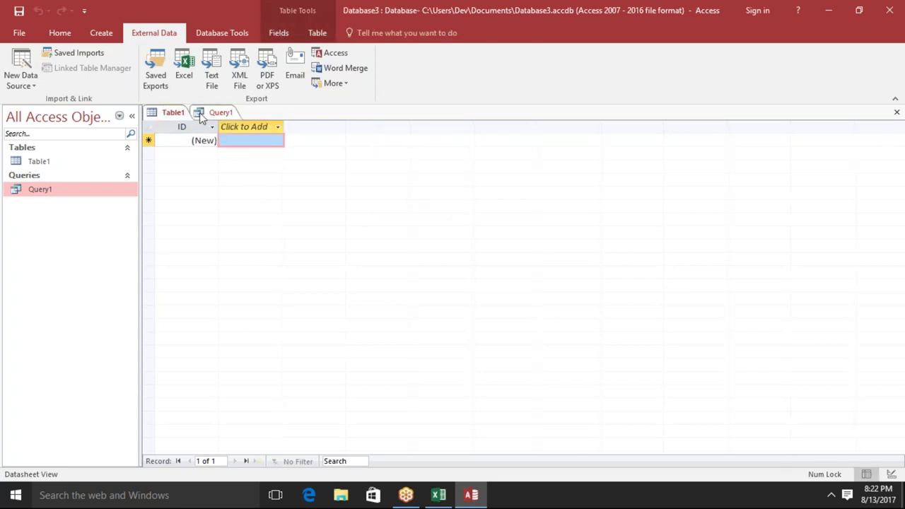
{"action": "left_click", "coordinate": [213, 113]}
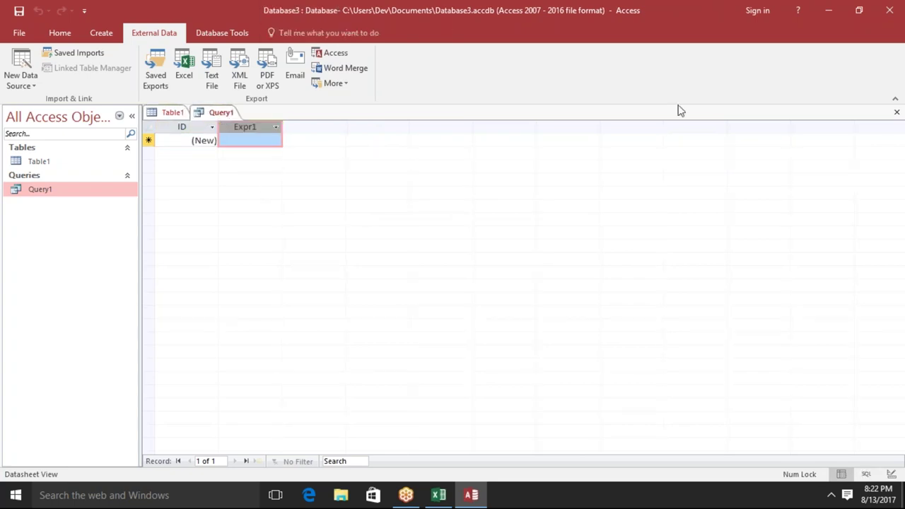
{"action": "left_click", "coordinate": [897, 112]}
{"action": "left_click", "coordinate": [897, 113]}
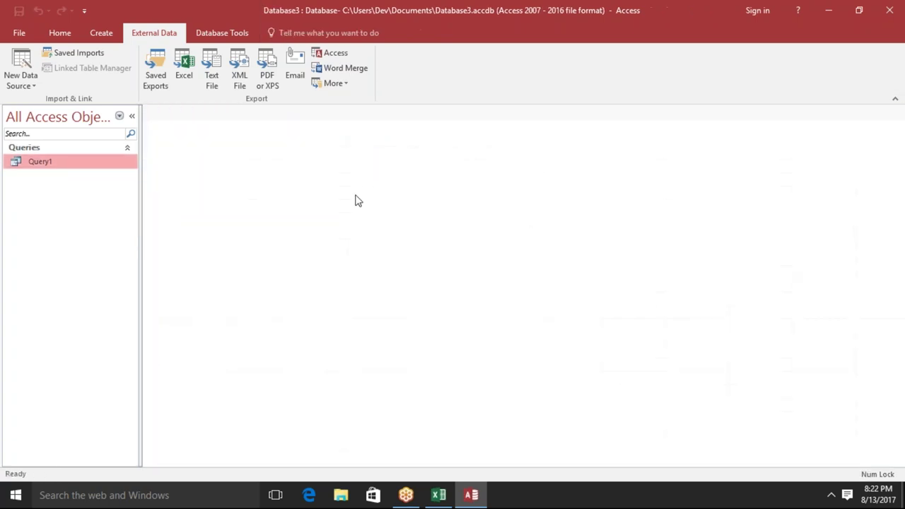
{"action": "double_click", "coordinate": [84, 163]}
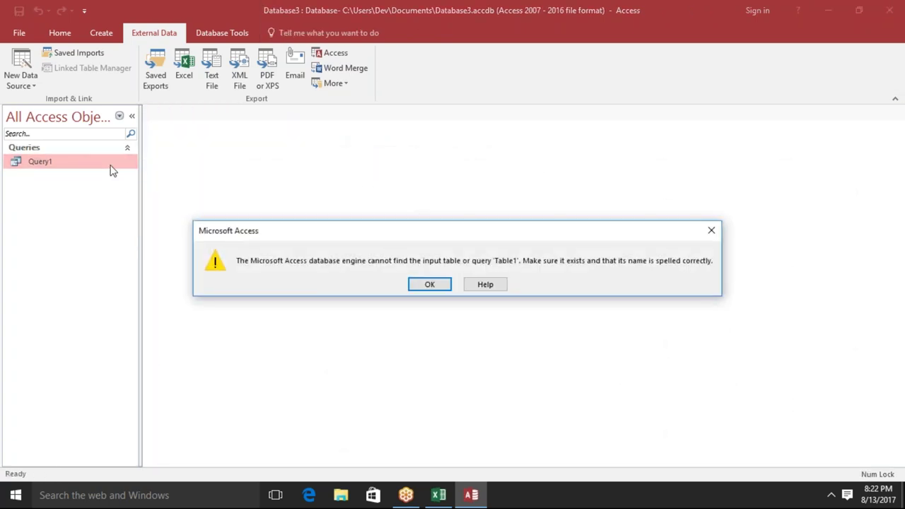
{"action": "left_click", "coordinate": [424, 285]}
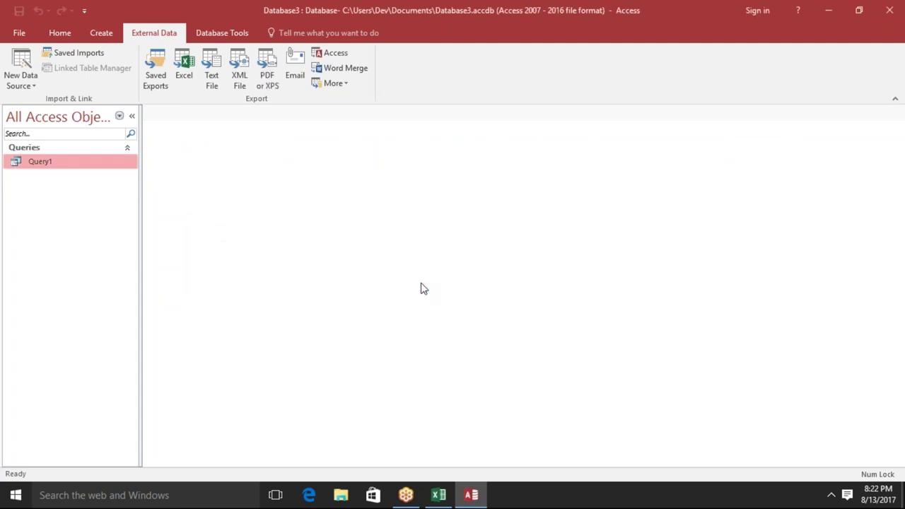
{"action": "left_click", "coordinate": [99, 34]}
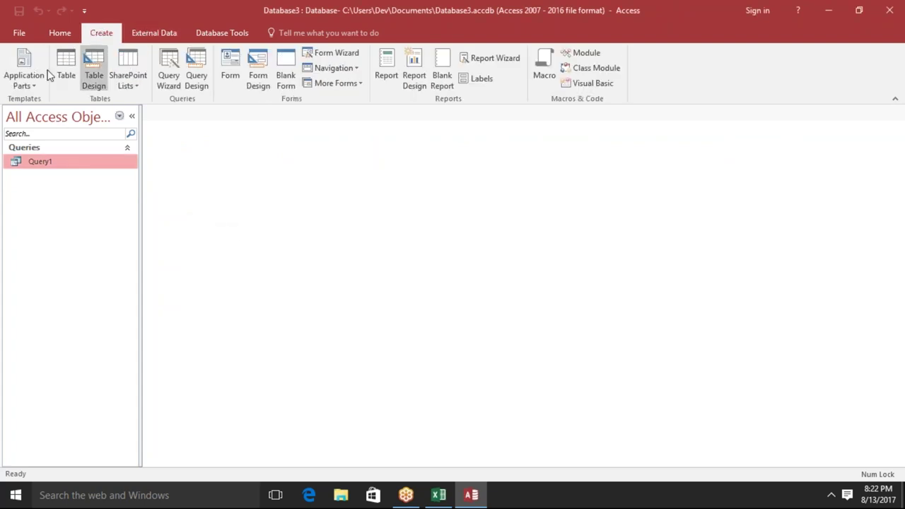
Step: Create a new empty Table1 and rerun Query1 with the JAN month parameter
{"action": "left_click", "coordinate": [60, 70]}
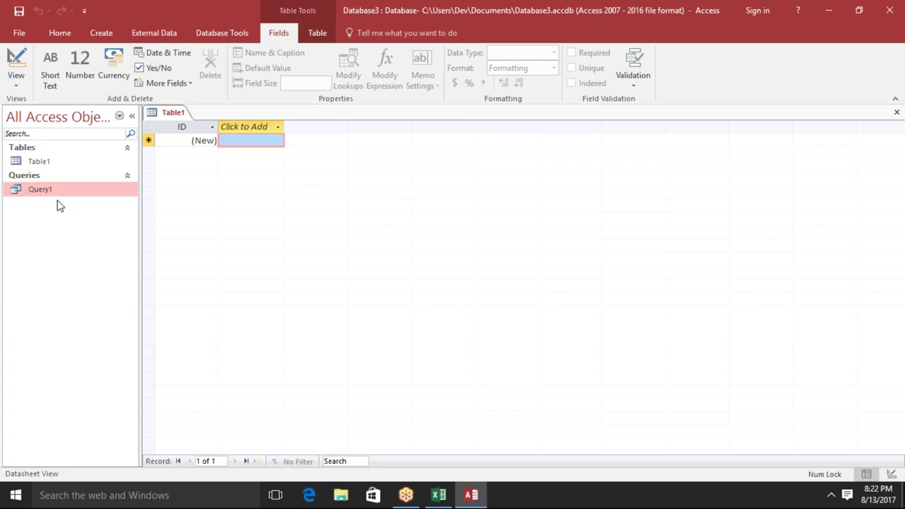
{"action": "double_click", "coordinate": [57, 191]}
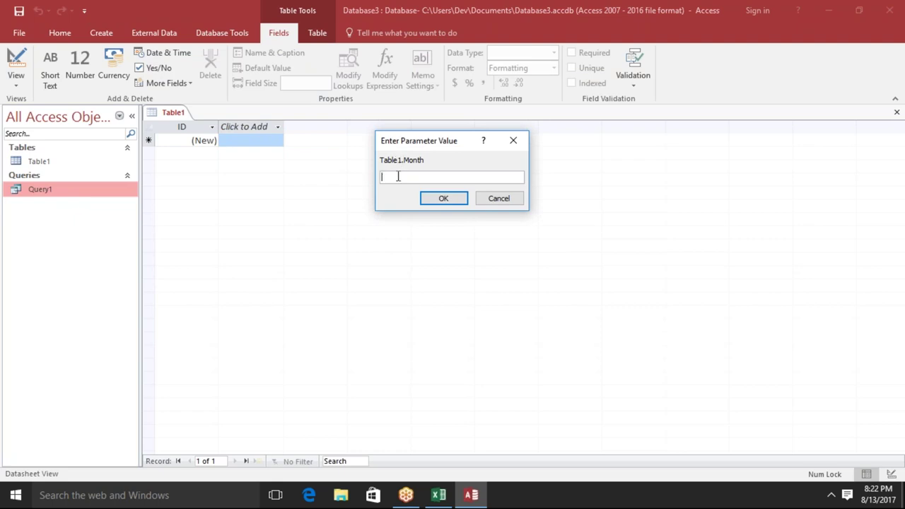
{"action": "type", "text": "JAN"}
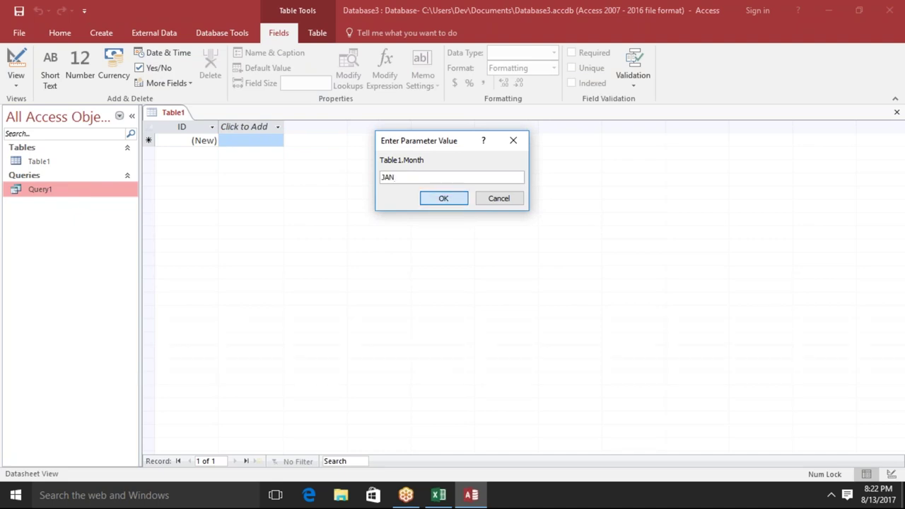
{"action": "left_click", "coordinate": [444, 199]}
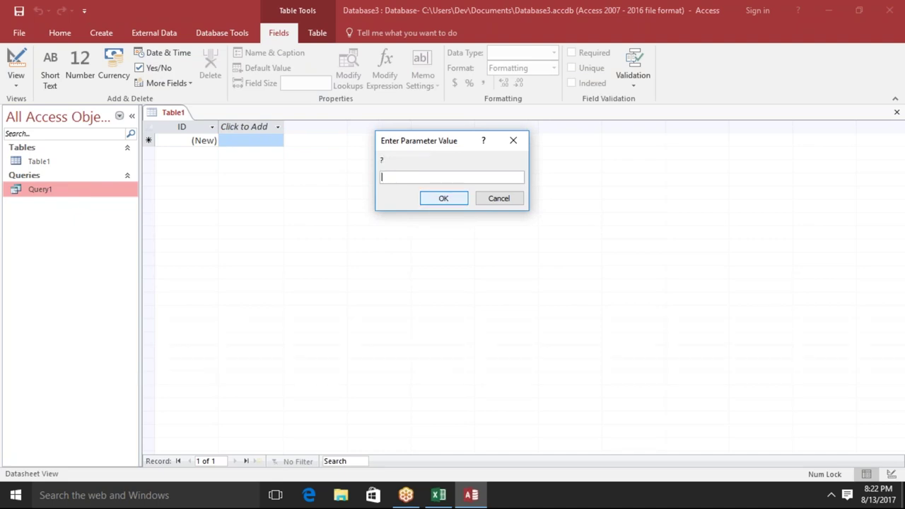
{"action": "type", "text": "JAN"}
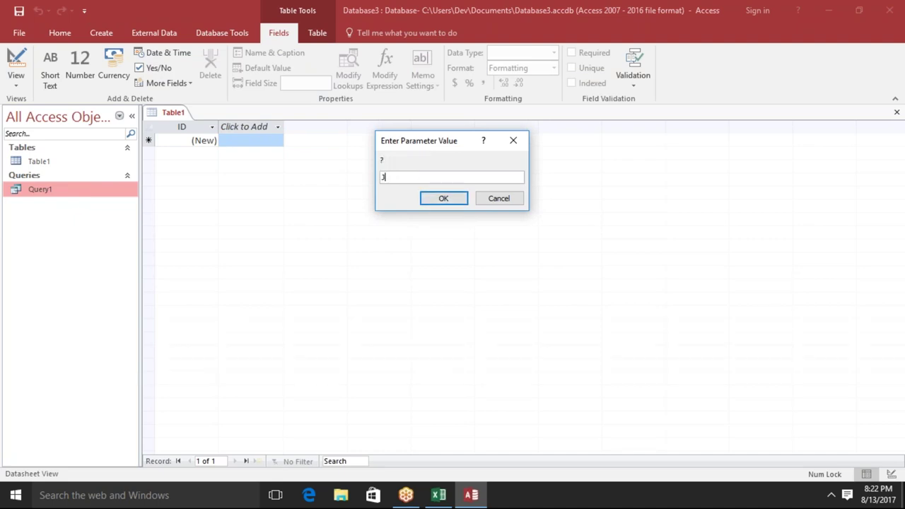
{"action": "left_click", "coordinate": [428, 201]}
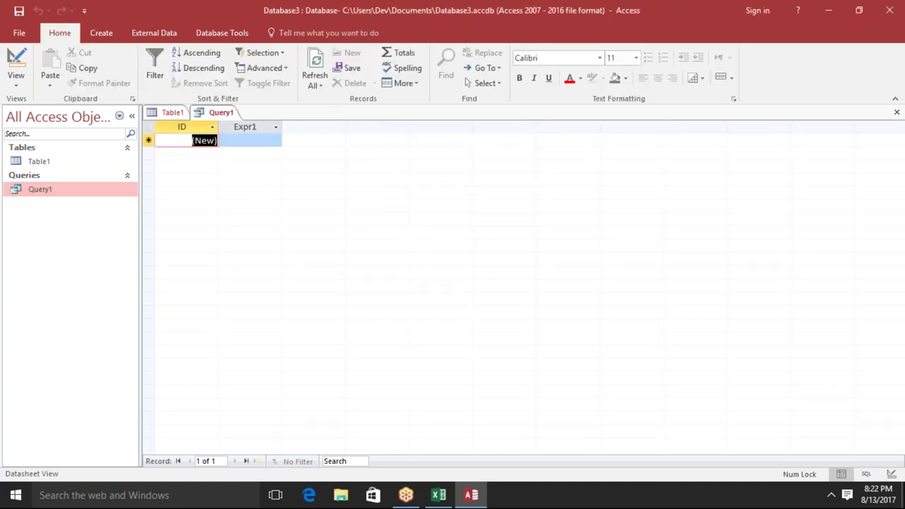
{"action": "left_click", "coordinate": [276, 127]}
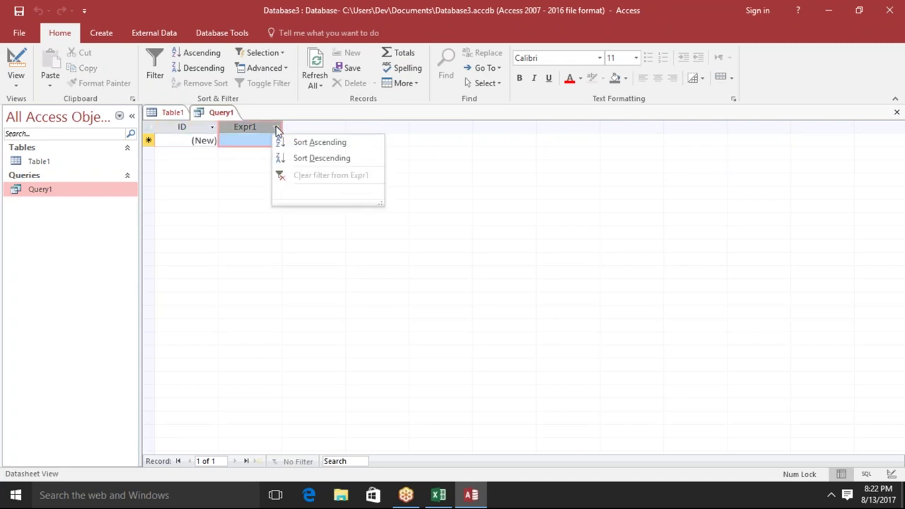
{"action": "key", "text": "Escape"}
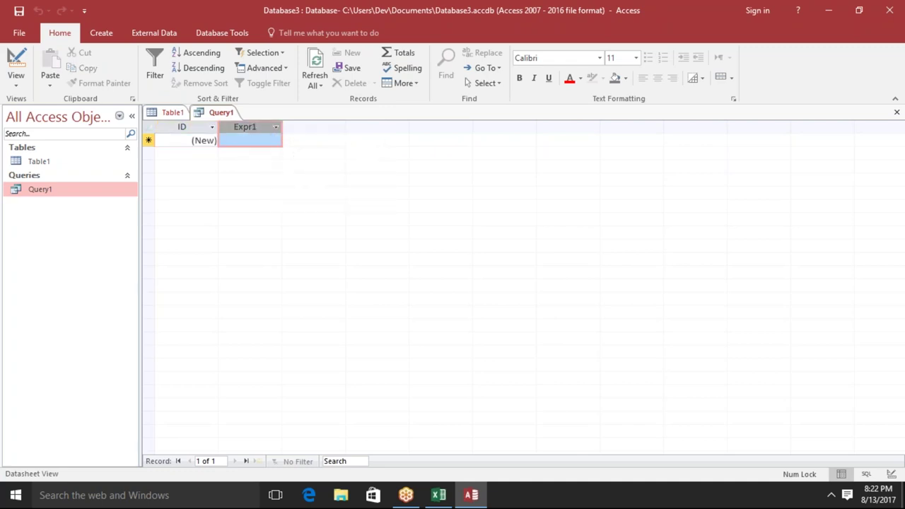
Step: Open Table1 alongside the Query1 results, then close Access and dismiss the table-lock warning
{"action": "left_click", "coordinate": [84, 164]}
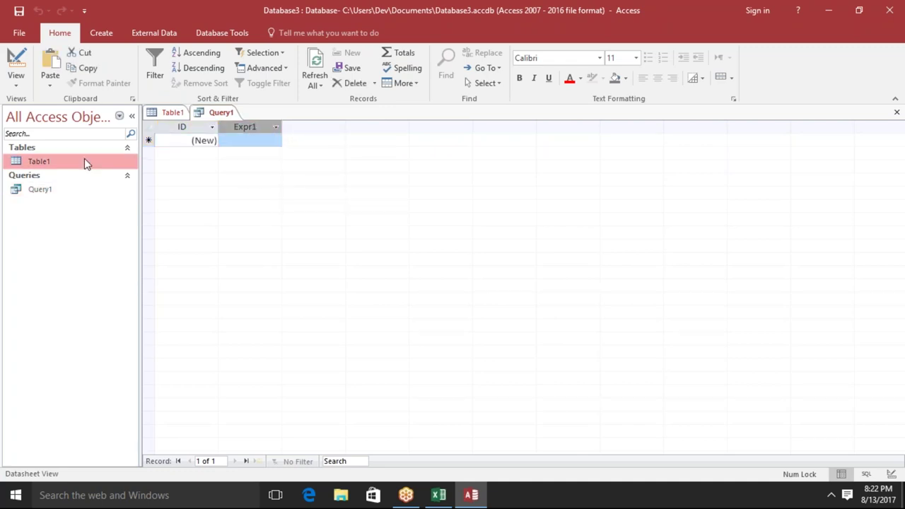
{"action": "double_click", "coordinate": [83, 167]}
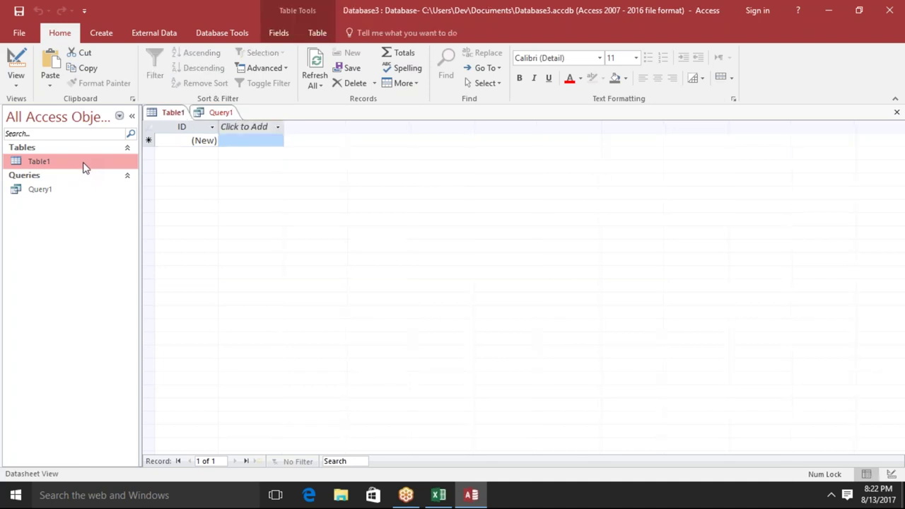
{"action": "left_click", "coordinate": [221, 117]}
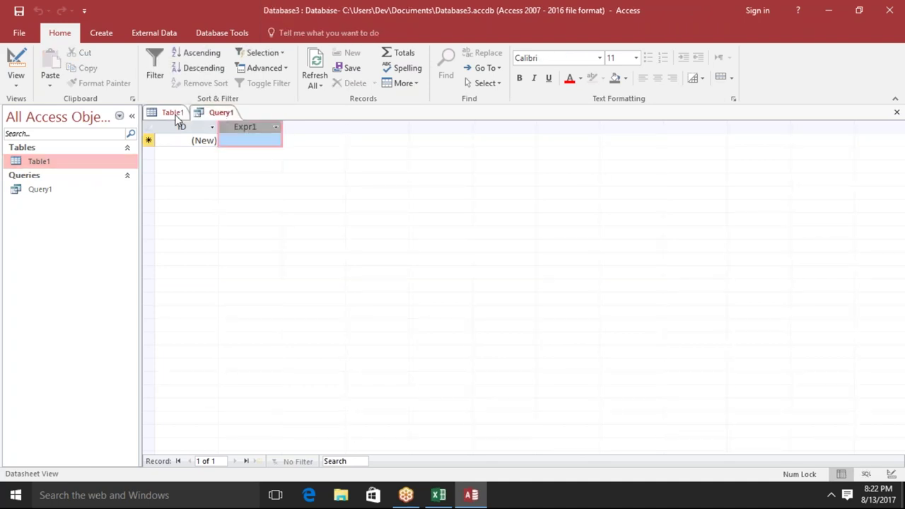
{"action": "left_click", "coordinate": [176, 120]}
{"action": "left_click", "coordinate": [212, 114]}
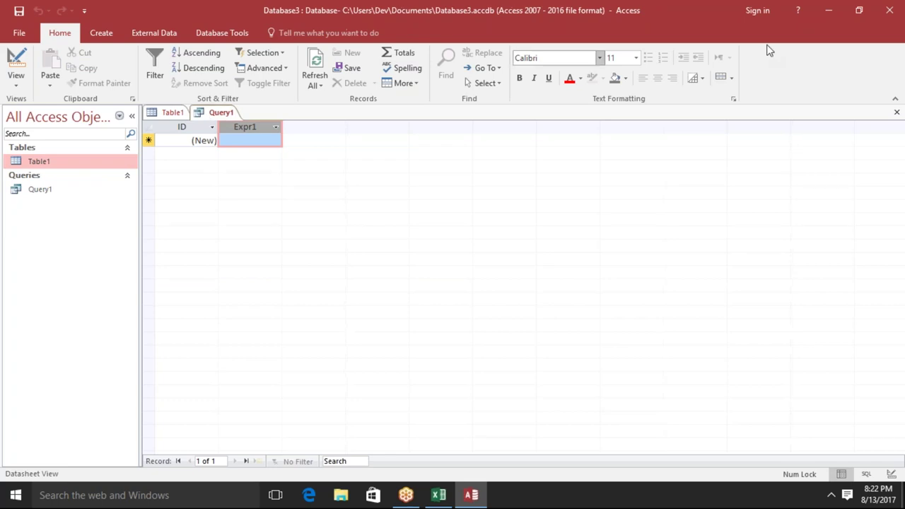
{"action": "left_click", "coordinate": [894, 17]}
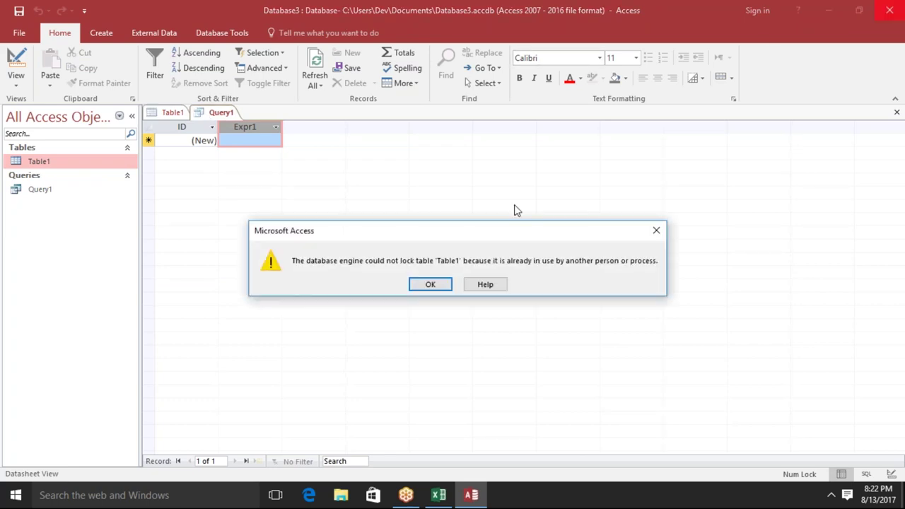
{"action": "left_click", "coordinate": [429, 286]}
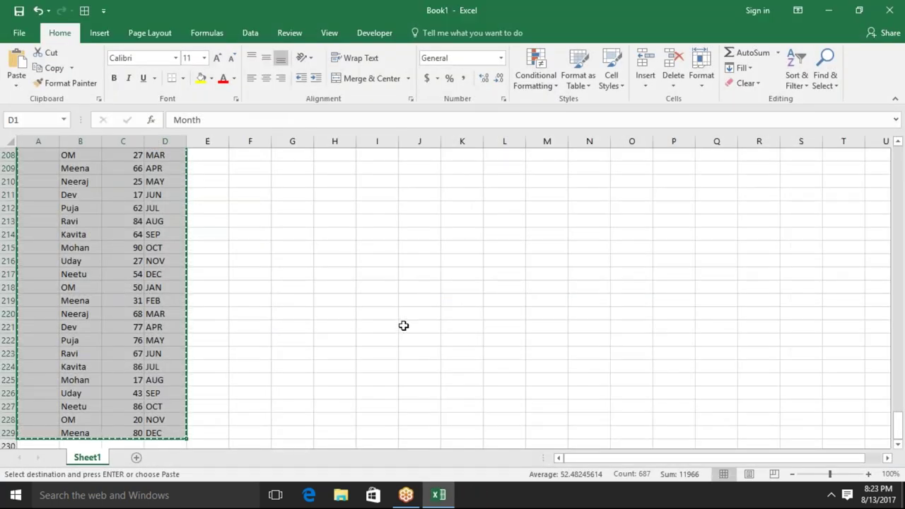
Step: Leave Excel's copy mode and relaunch Access 2016 by searching '2016' in Start
{"action": "key", "text": "Escape"}
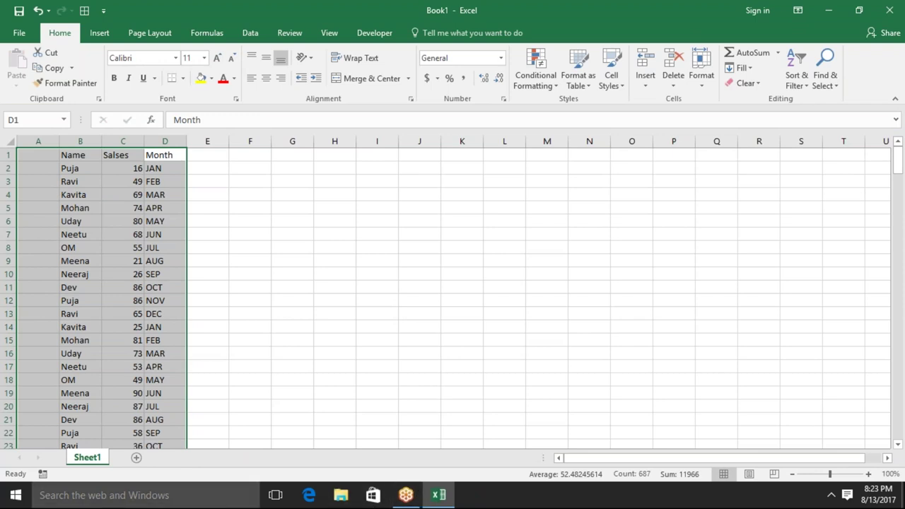
{"action": "left_click", "coordinate": [15, 497]}
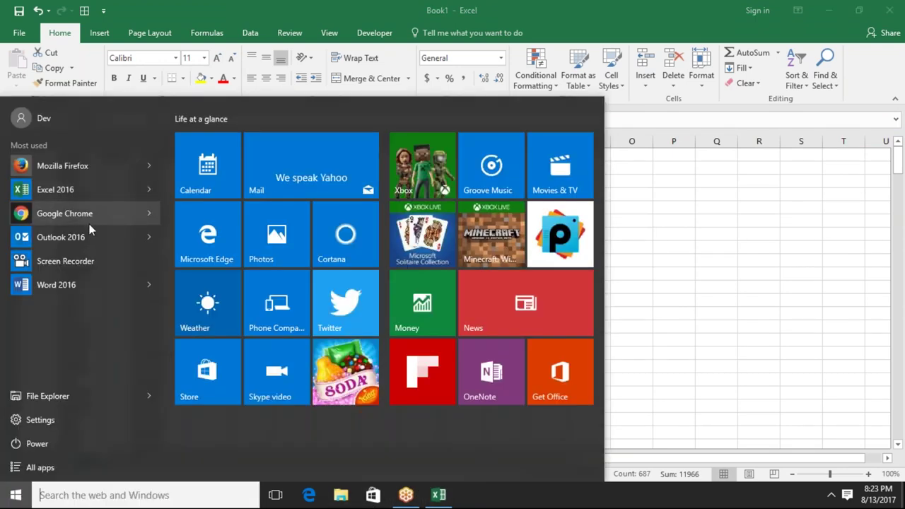
{"action": "type", "text": "201"}
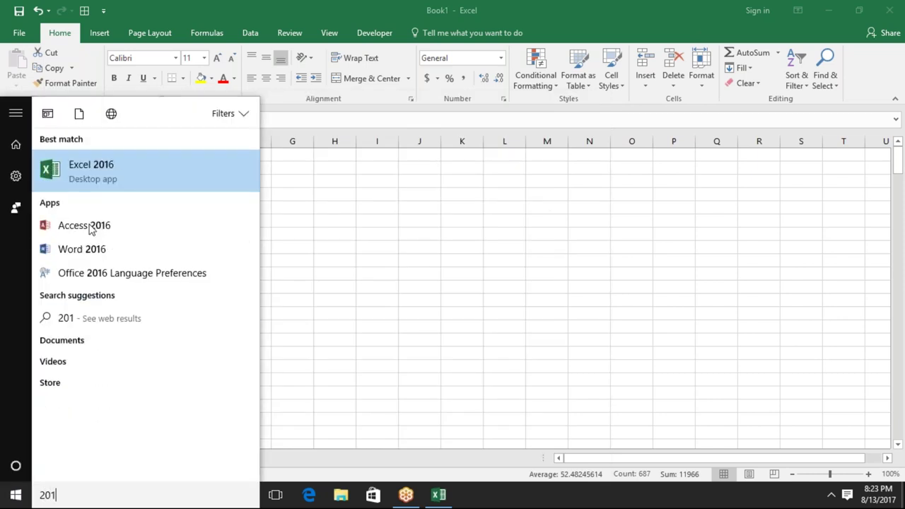
{"action": "type", "text": "6"}
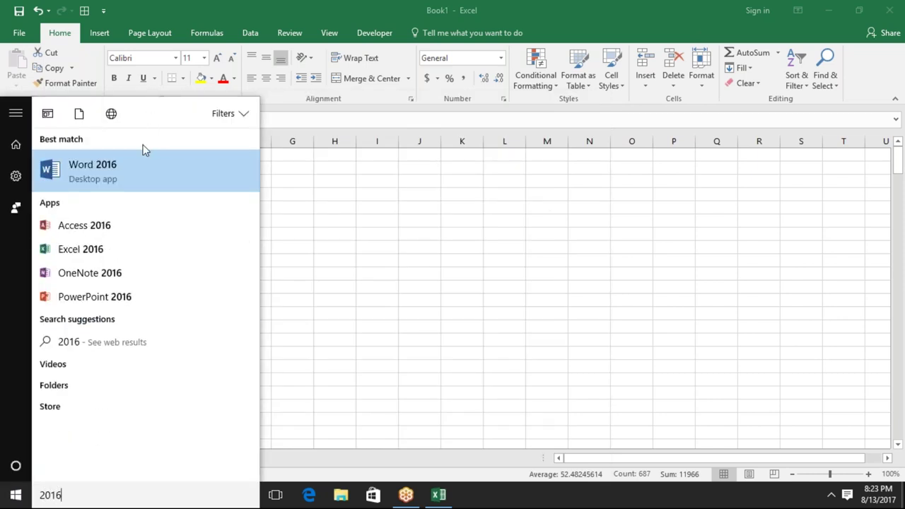
{"action": "left_click", "coordinate": [105, 235]}
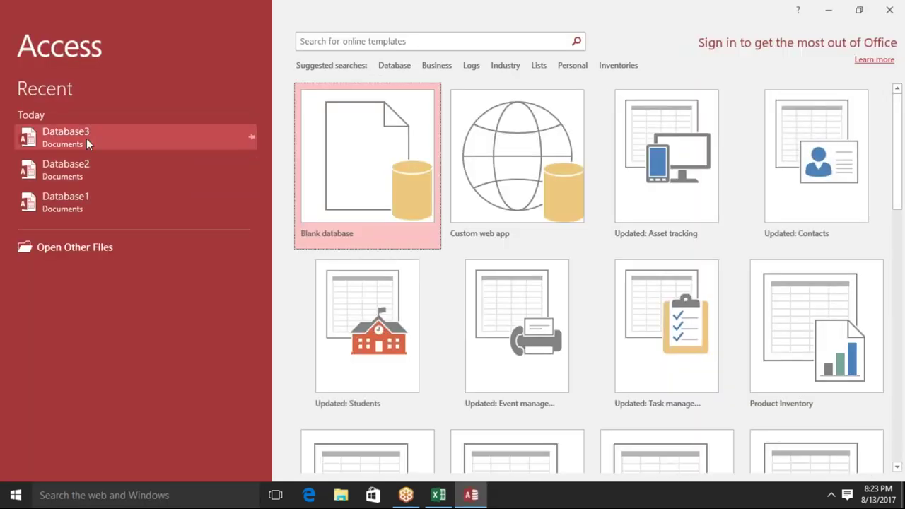
Step: Open Database2 from the recent files and enable its content
{"action": "left_click", "coordinate": [99, 167]}
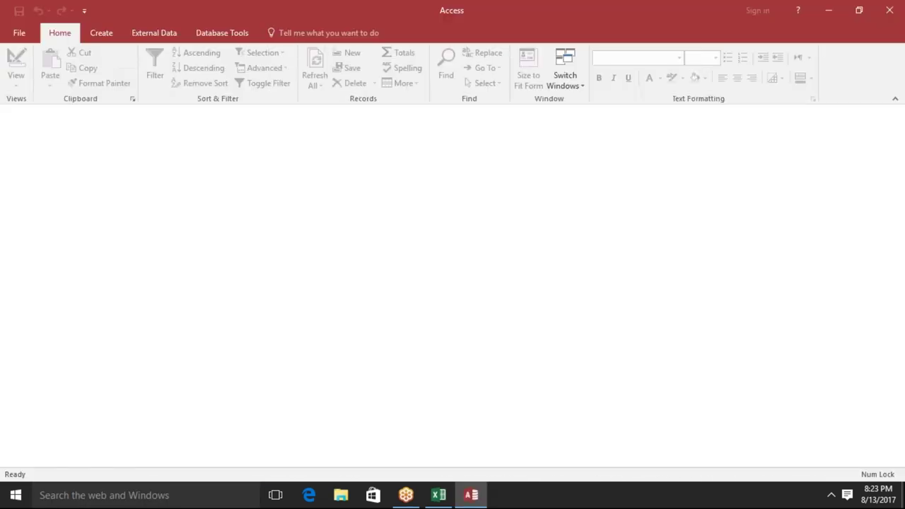
{"action": "left_click", "coordinate": [346, 114]}
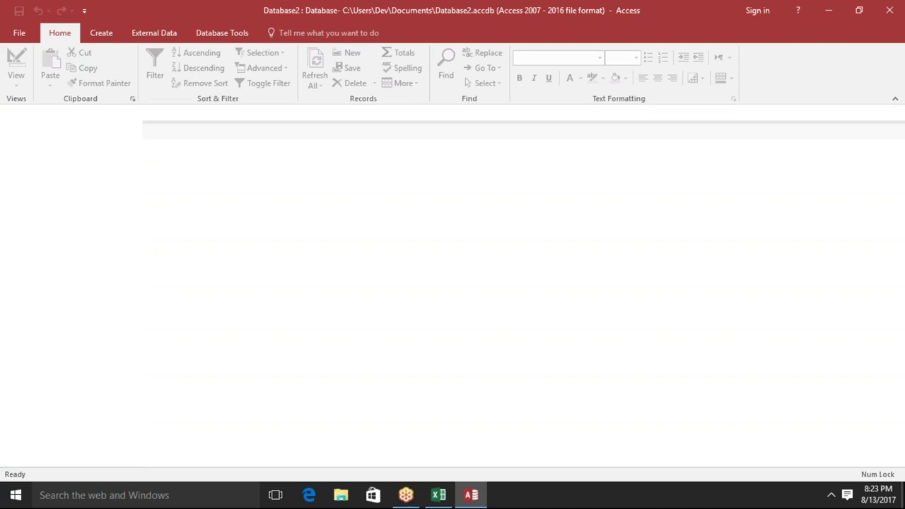
{"action": "left_click", "coordinate": [66, 193]}
Step: Start a new query in Design view and add Table1 to its canvas
{"action": "left_click", "coordinate": [114, 36]}
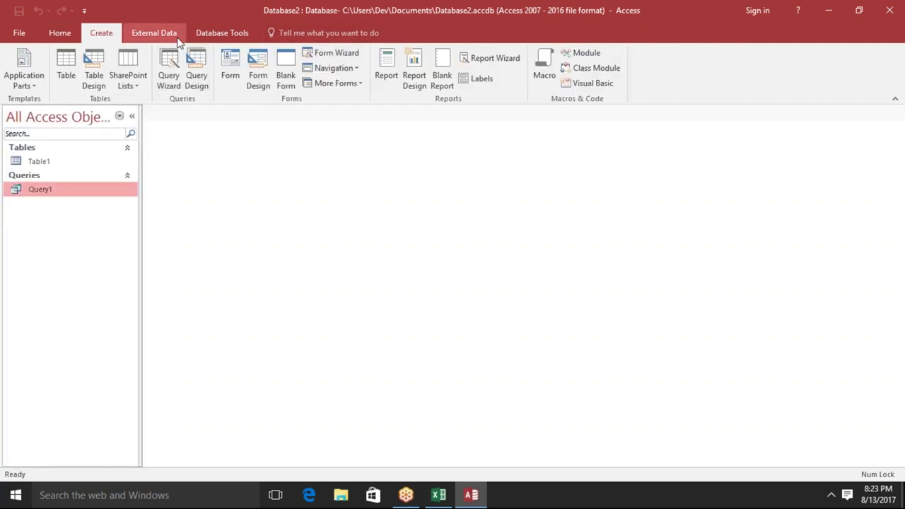
{"action": "left_click", "coordinate": [197, 79]}
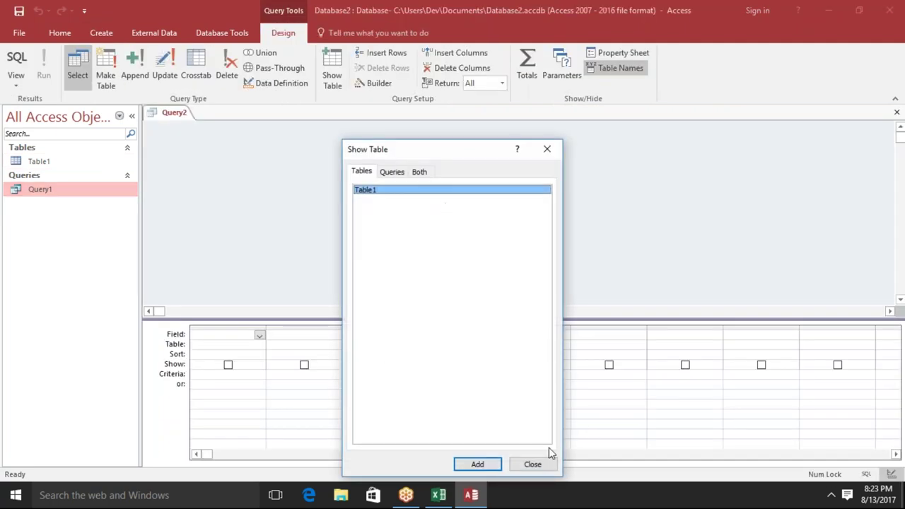
{"action": "left_click", "coordinate": [535, 462]}
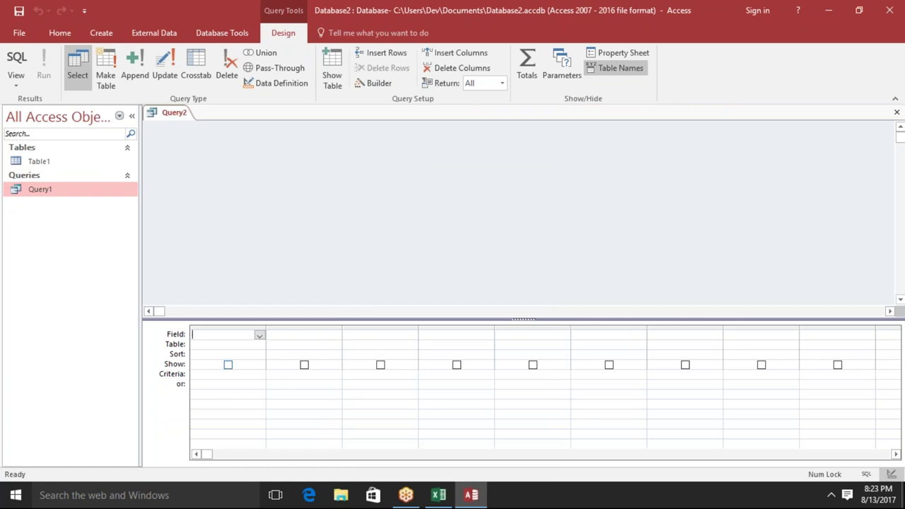
{"action": "left_click", "coordinate": [260, 338]}
{"action": "left_click", "coordinate": [104, 70]}
{"action": "key", "text": "Escape"}
{"action": "left_click", "coordinate": [333, 67]}
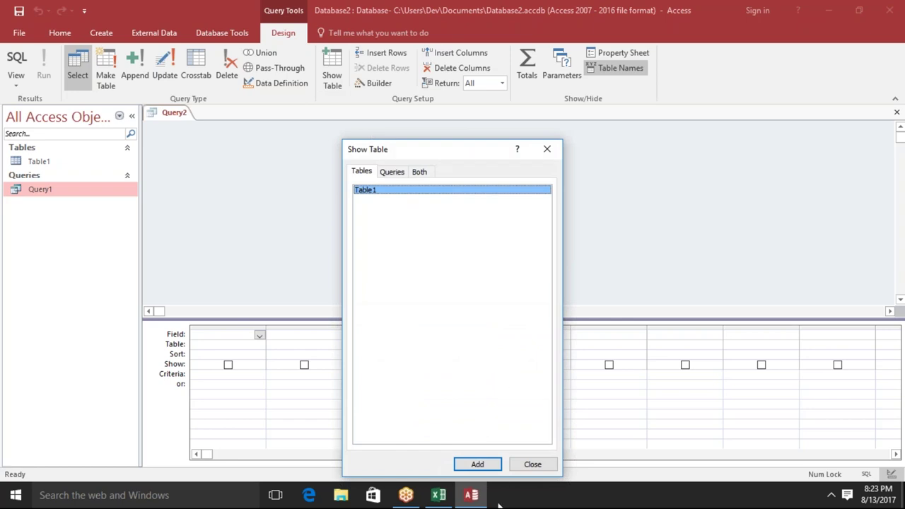
{"action": "left_click", "coordinate": [485, 469]}
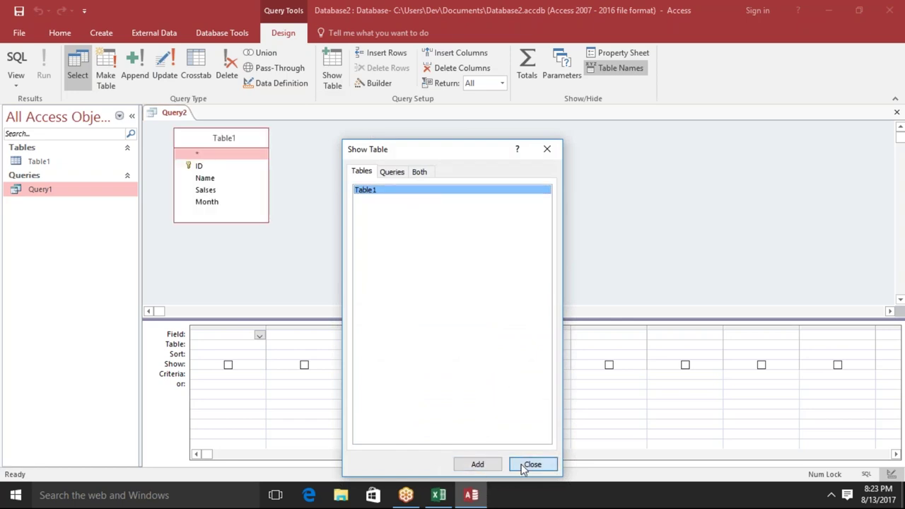
Step: Add the Name, Salses and Month fields to Query2, removing the duplicate Name column
{"action": "left_click", "coordinate": [524, 466]}
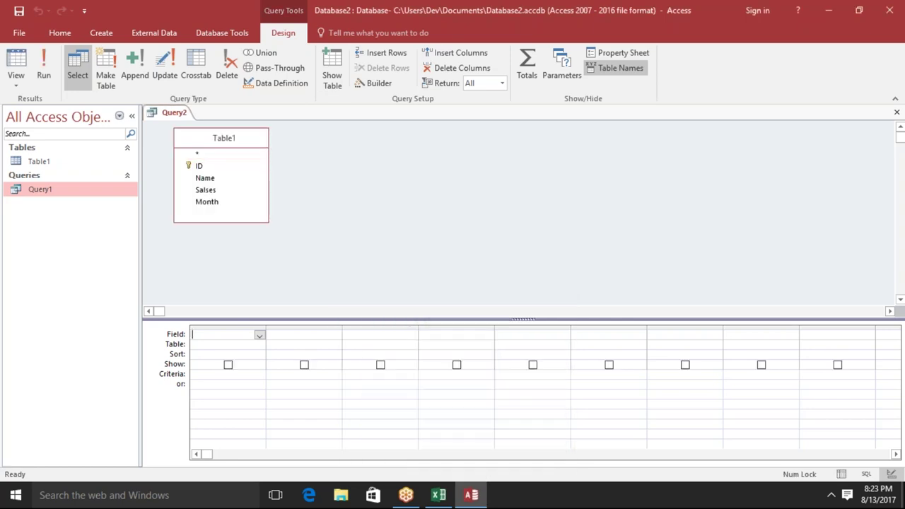
{"action": "left_click", "coordinate": [222, 180]}
{"action": "double_click", "coordinate": [221, 178]}
{"action": "double_click", "coordinate": [222, 179]}
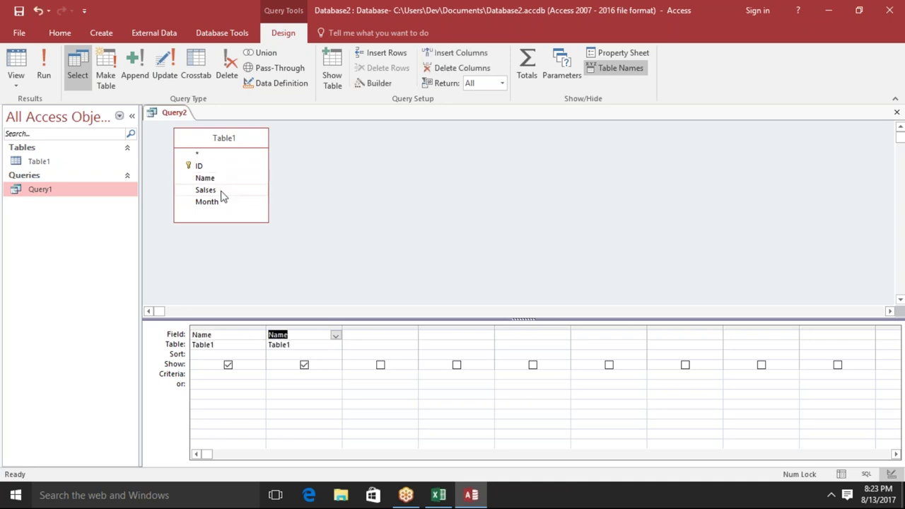
{"action": "double_click", "coordinate": [223, 193]}
{"action": "double_click", "coordinate": [222, 204]}
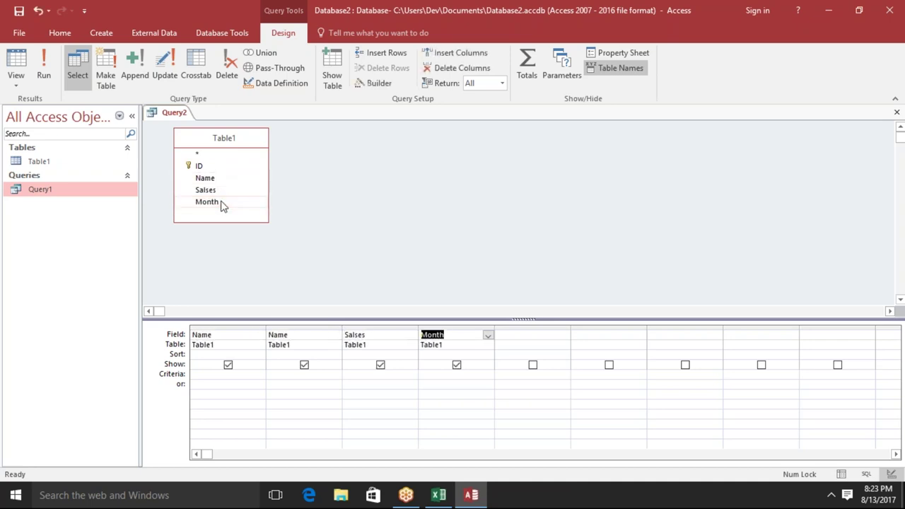
{"action": "left_click", "coordinate": [310, 327]}
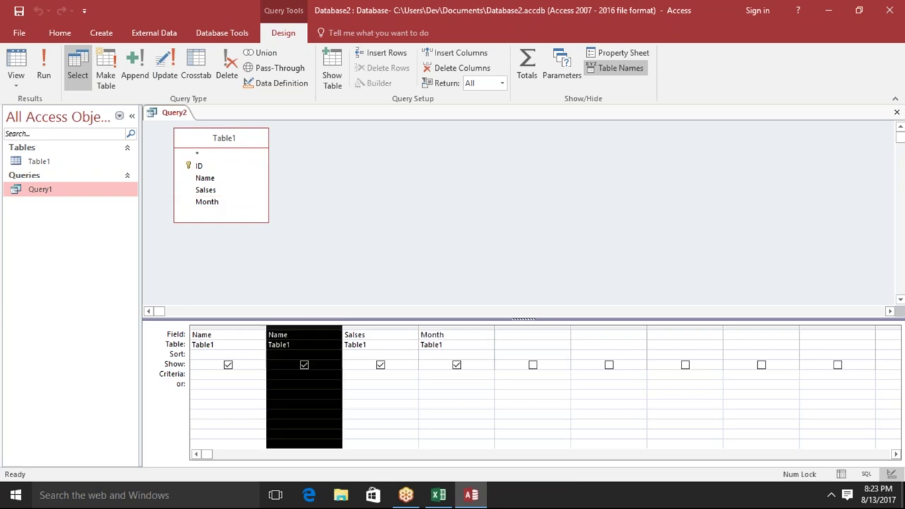
{"action": "key", "text": "Delete"}
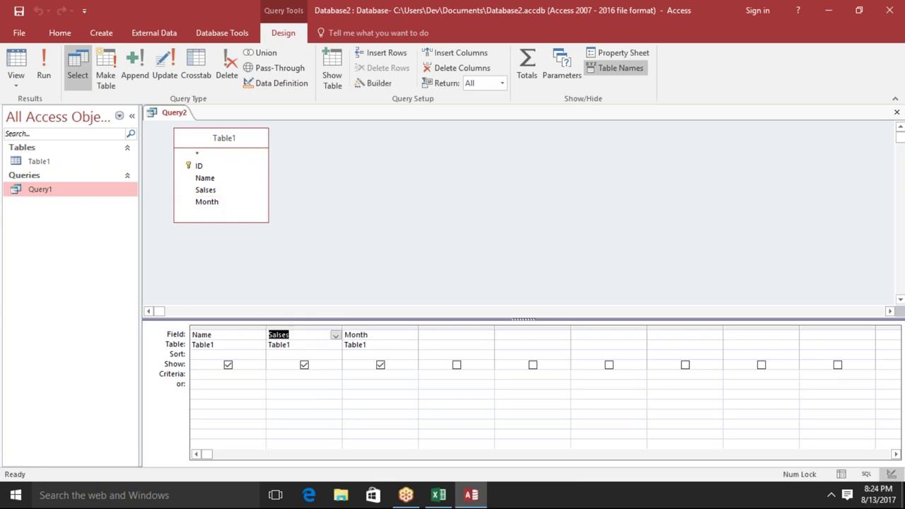
Step: Set JAN as the Month criterion, then close the query and save its design
{"action": "left_click", "coordinate": [373, 380]}
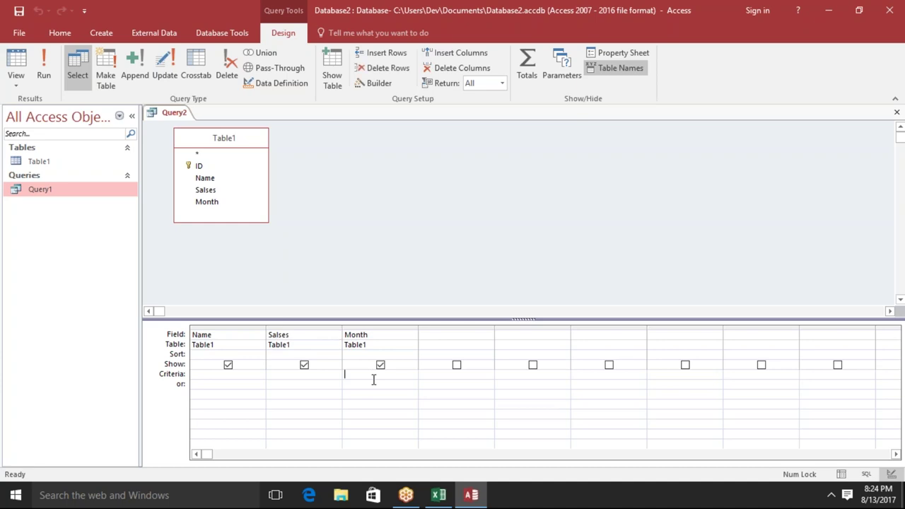
{"action": "type", "text": "\"JAN"}
{"action": "left_click", "coordinate": [375, 300]}
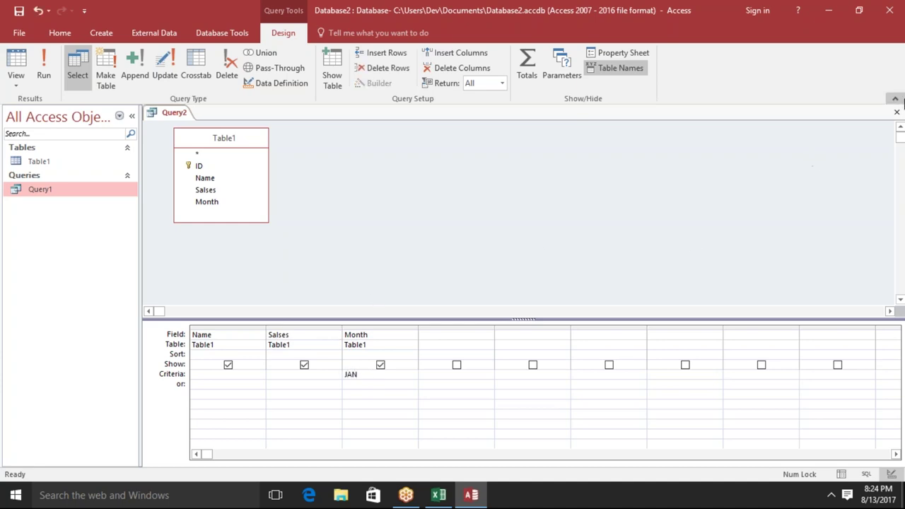
{"action": "left_click", "coordinate": [890, 11]}
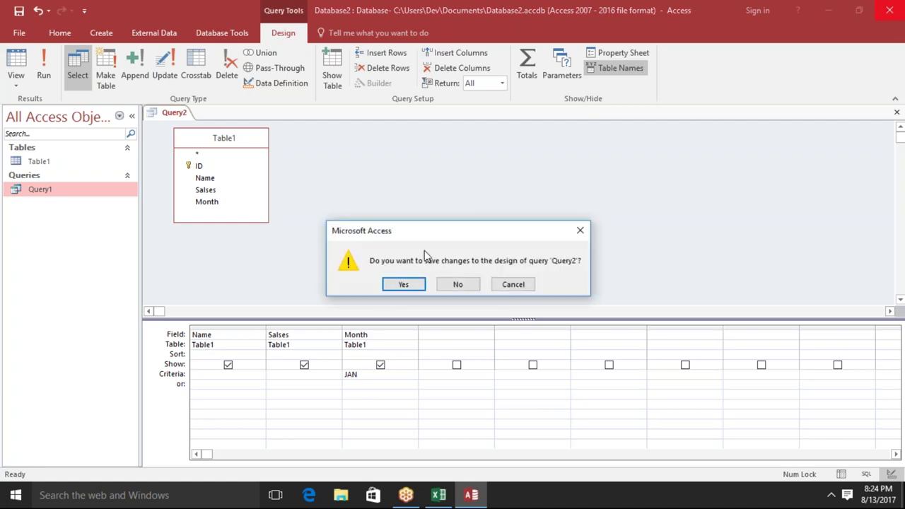
{"action": "left_click", "coordinate": [406, 285]}
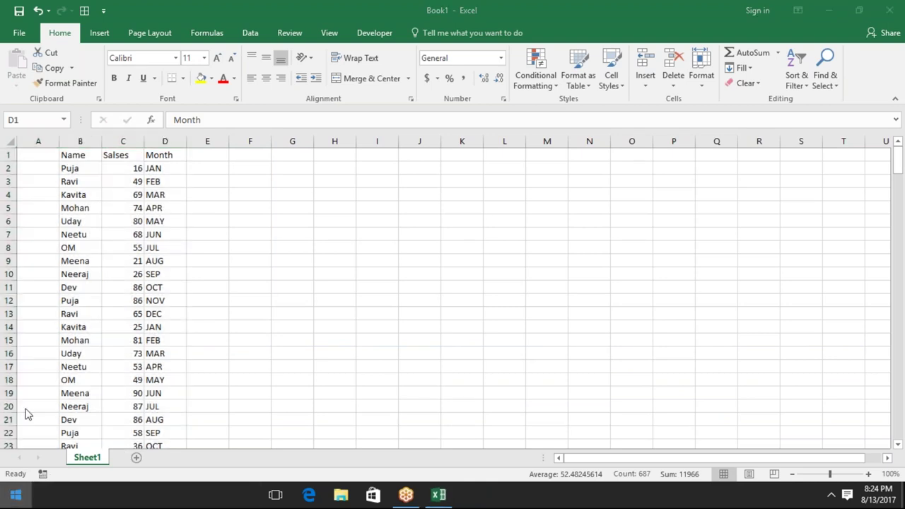
Step: Relaunch Access 2016 by searching '201' from the Windows Start menu
{"action": "key", "text": "super"}
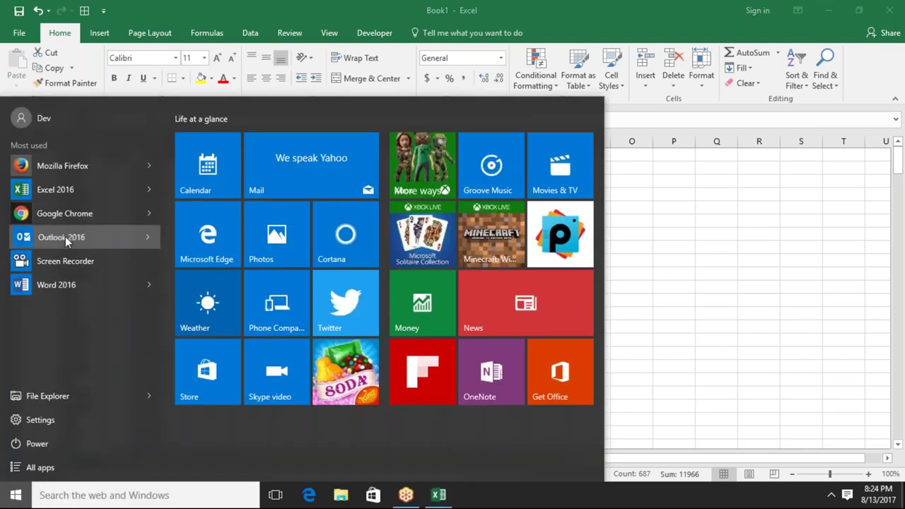
{"action": "key", "text": "Escape"}
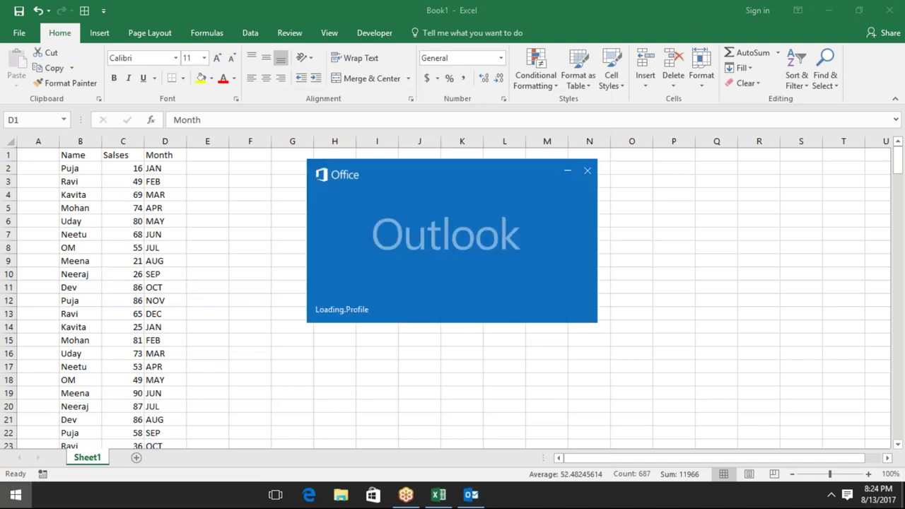
{"action": "key", "text": "super"}
{"action": "type", "text": "201"}
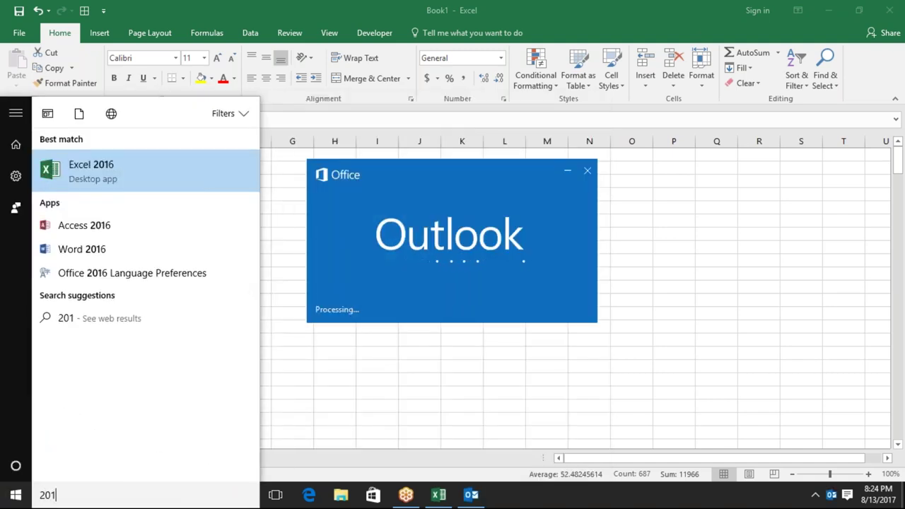
{"action": "left_click", "coordinate": [73, 238]}
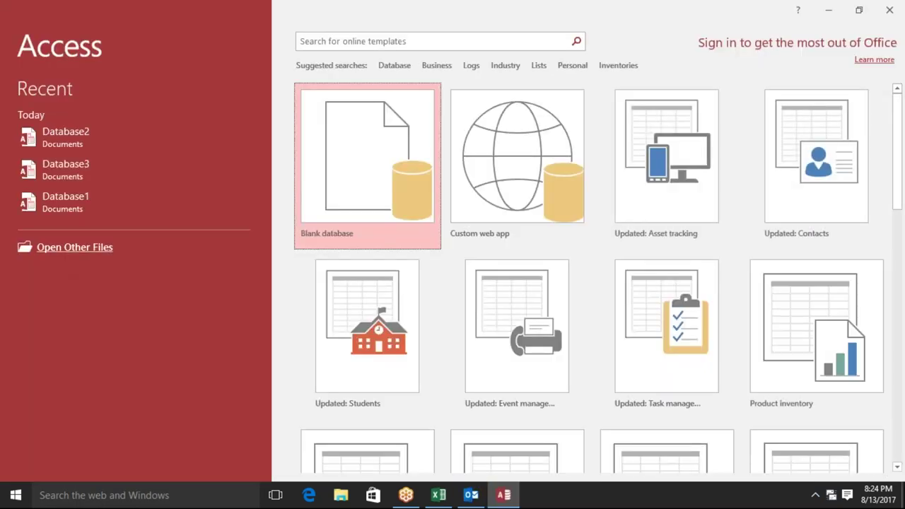
Step: Reopen Database3 with content enabled, run Query1, and cancel its Table1.Month parameter prompt
{"action": "left_click", "coordinate": [85, 171]}
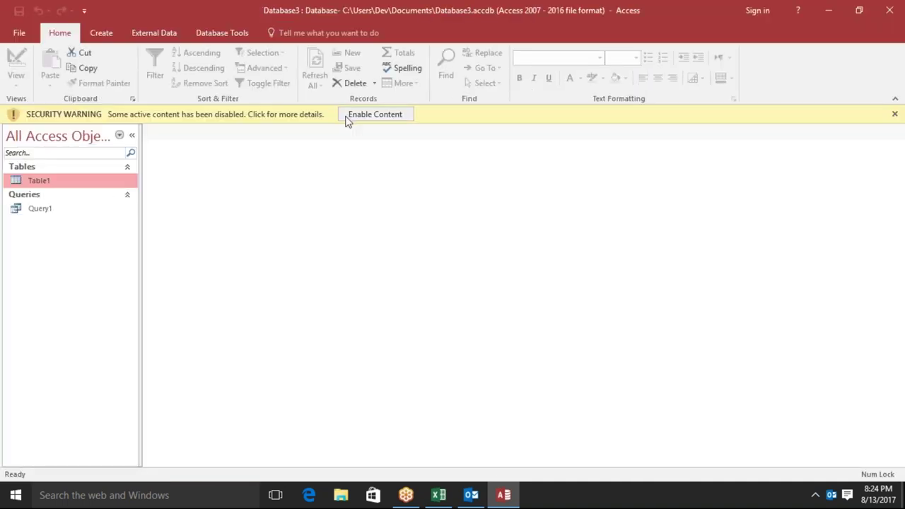
{"action": "left_click", "coordinate": [348, 118]}
{"action": "left_click", "coordinate": [84, 198]}
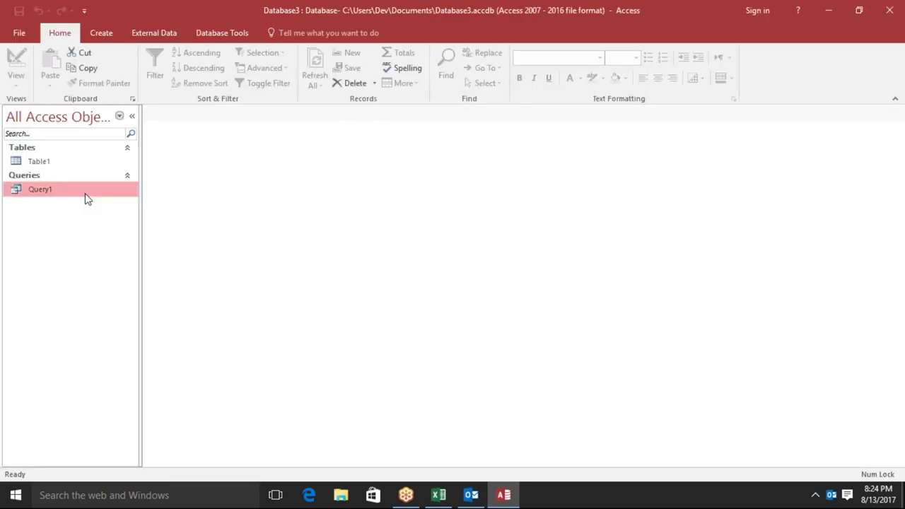
{"action": "double_click", "coordinate": [85, 198]}
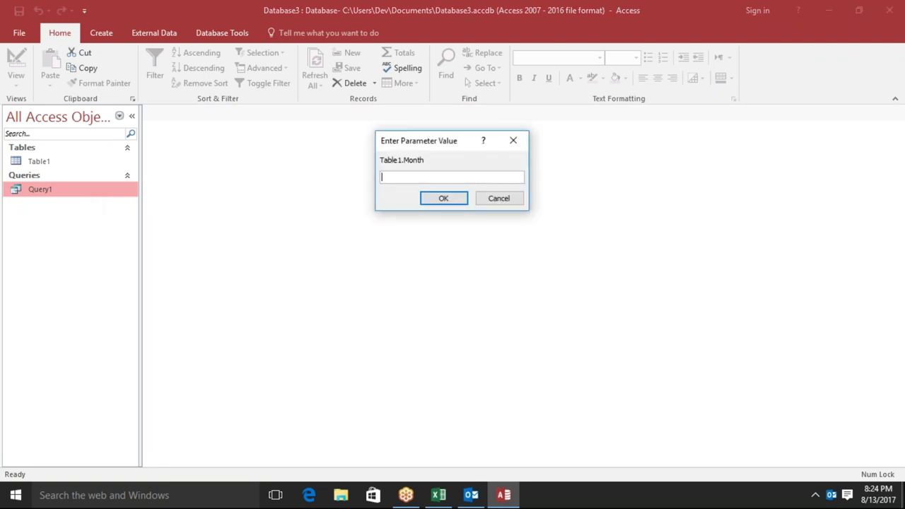
{"action": "left_click", "coordinate": [496, 203]}
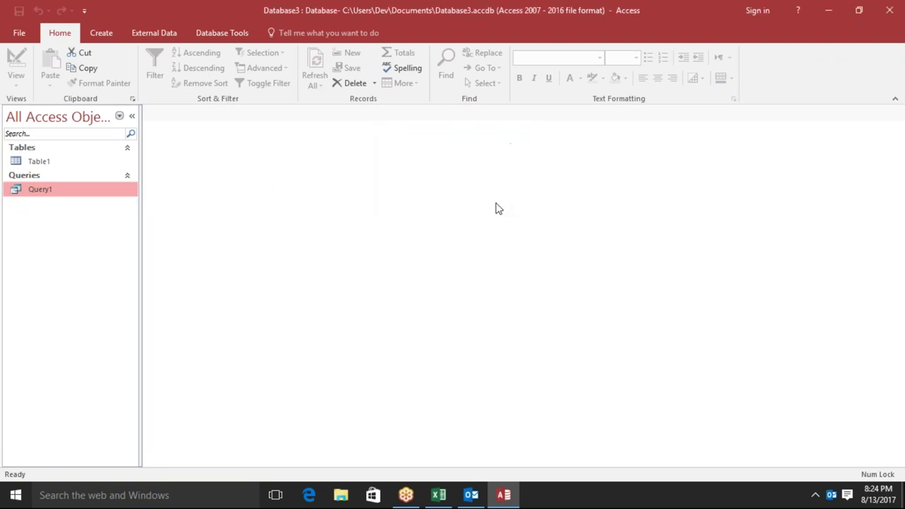
{"action": "left_click", "coordinate": [143, 41]}
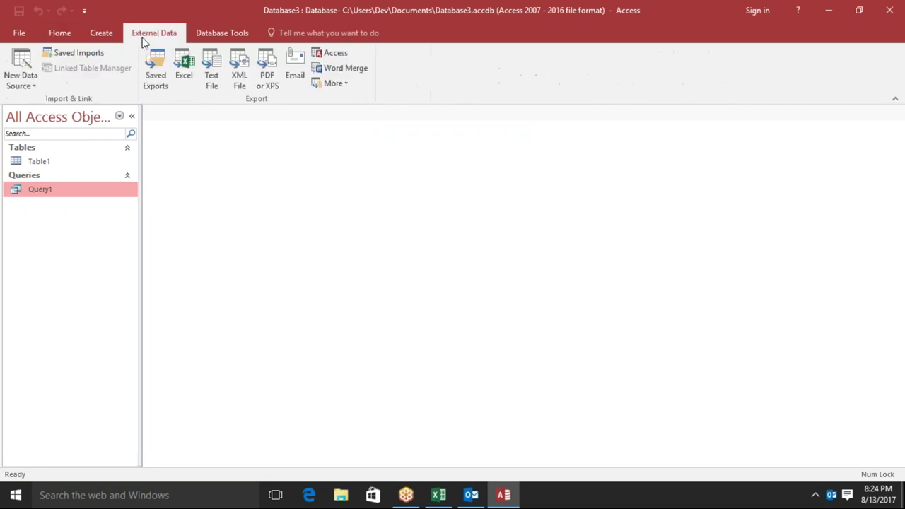
Step: Import Query2 from the Access database Database2 into Database3
{"action": "left_click", "coordinate": [26, 76]}
{"action": "mouse_move", "coordinate": [50, 137]}
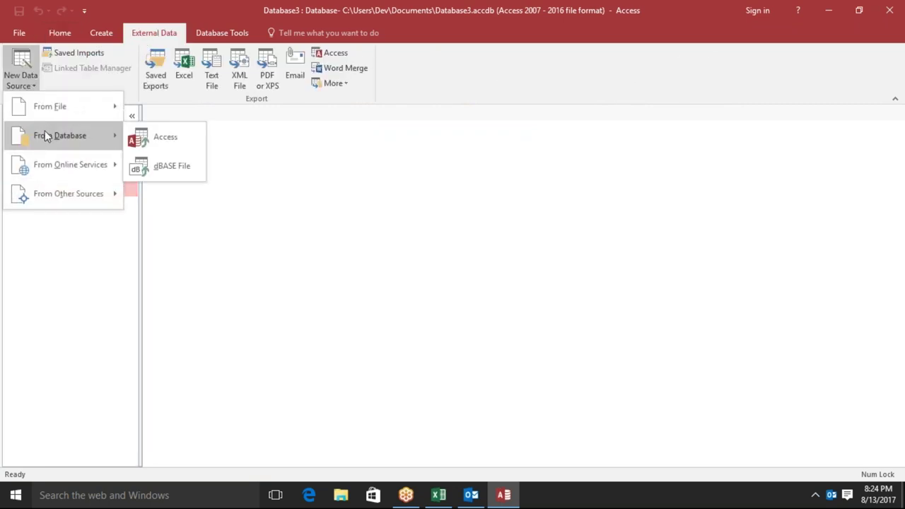
{"action": "left_click", "coordinate": [157, 145]}
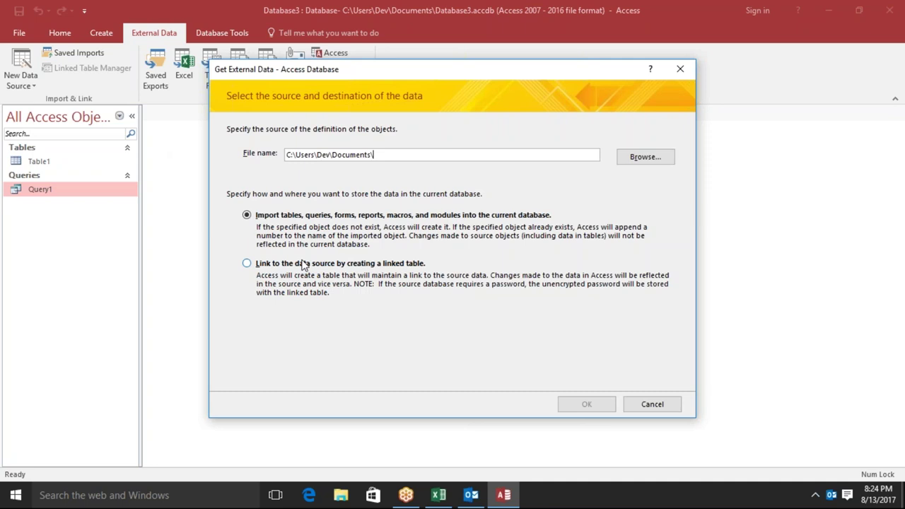
{"action": "left_click", "coordinate": [649, 157]}
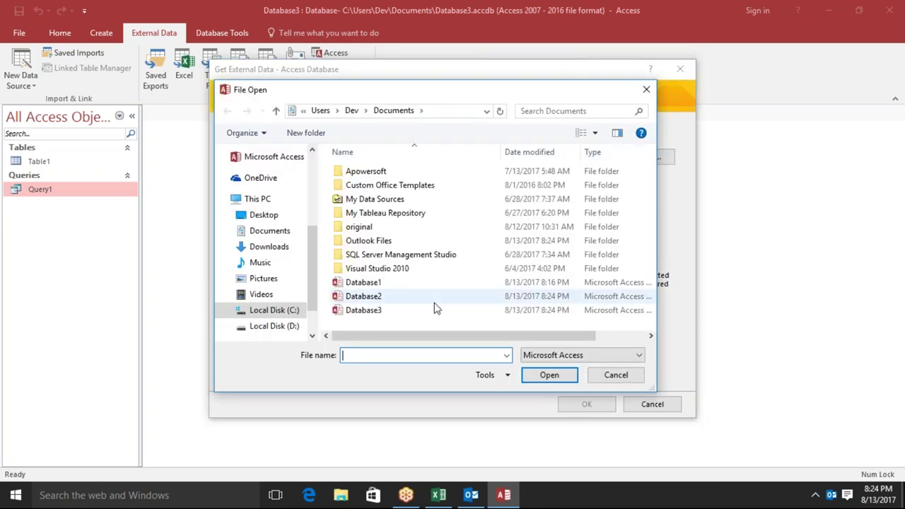
{"action": "left_click", "coordinate": [396, 298]}
{"action": "left_click", "coordinate": [560, 379]}
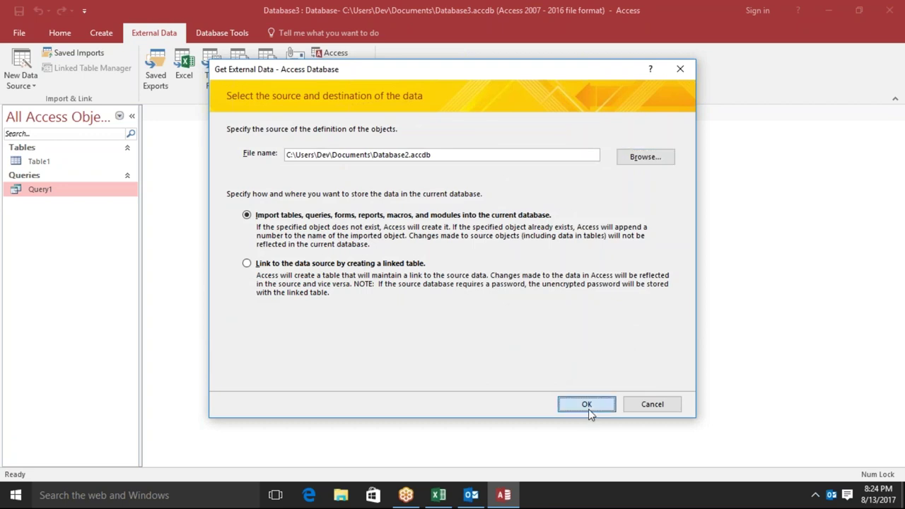
{"action": "left_click", "coordinate": [587, 406]}
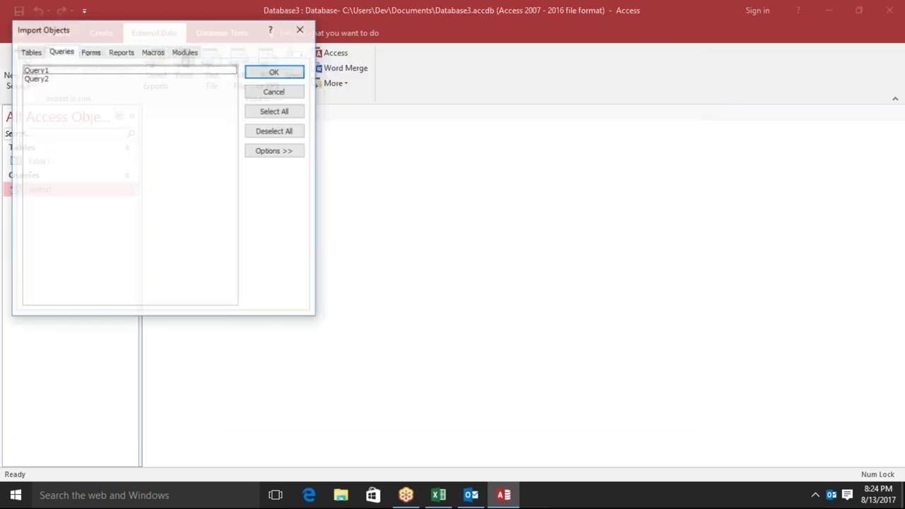
{"action": "left_click", "coordinate": [54, 79]}
{"action": "left_click", "coordinate": [265, 73]}
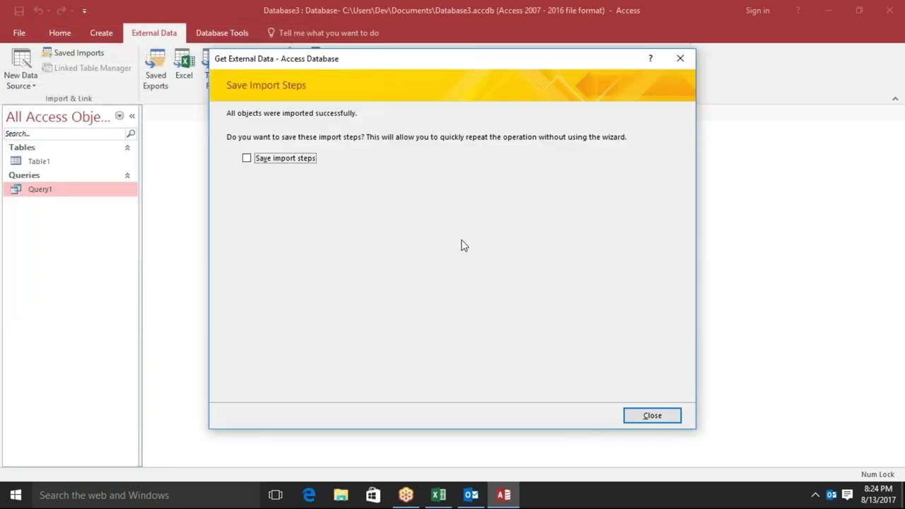
{"action": "left_click", "coordinate": [655, 423]}
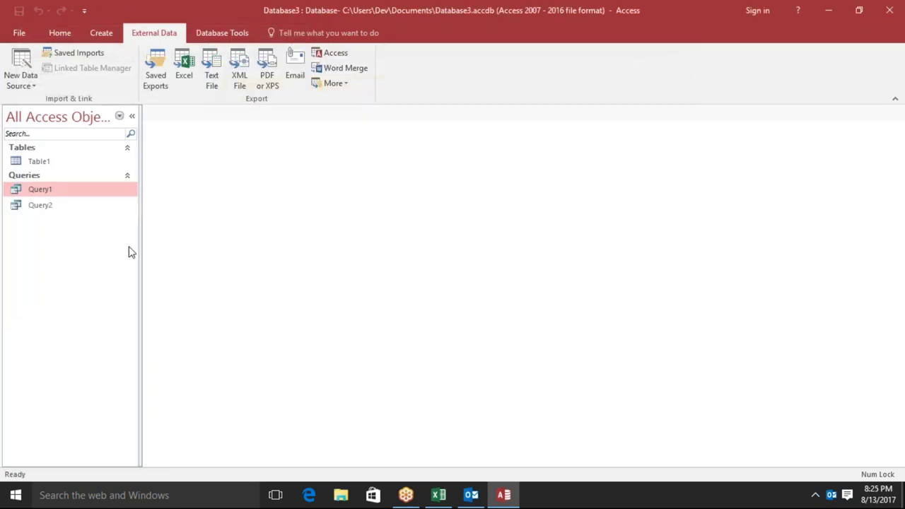
Step: Run Query2 and Query1, dismissing their name and month parameter prompts
{"action": "double_click", "coordinate": [41, 212]}
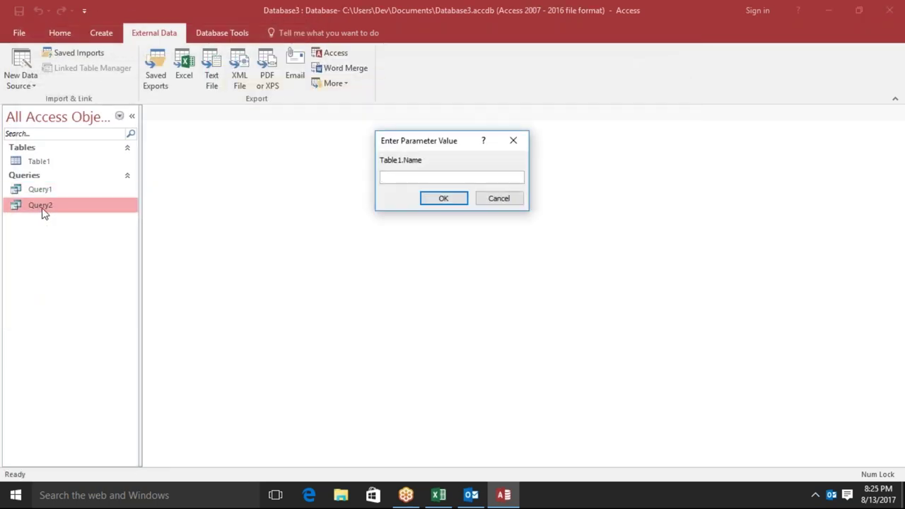
{"action": "left_click", "coordinate": [494, 198]}
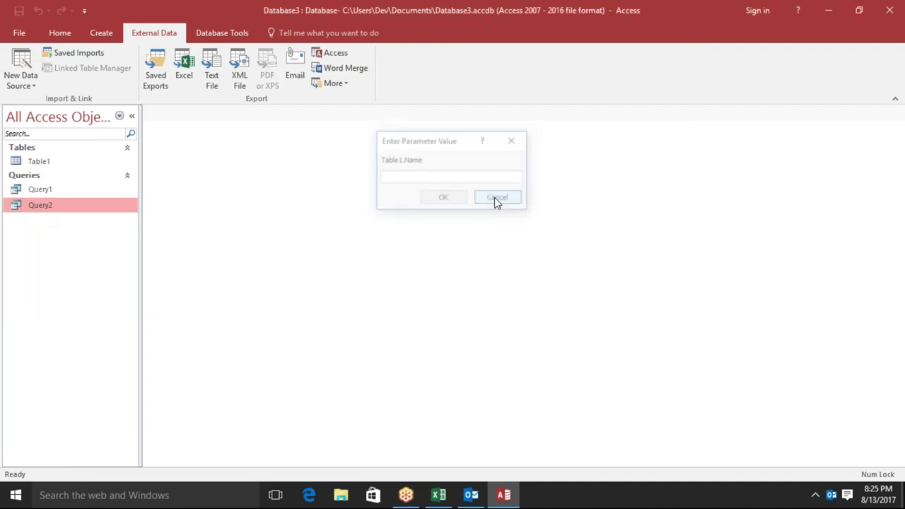
{"action": "double_click", "coordinate": [60, 191]}
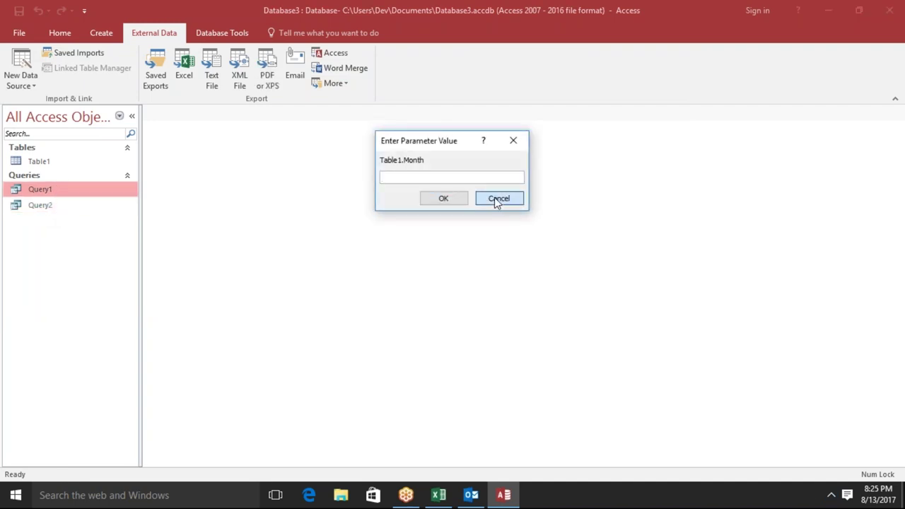
{"action": "left_click", "coordinate": [498, 199]}
{"action": "left_click", "coordinate": [21, 78]}
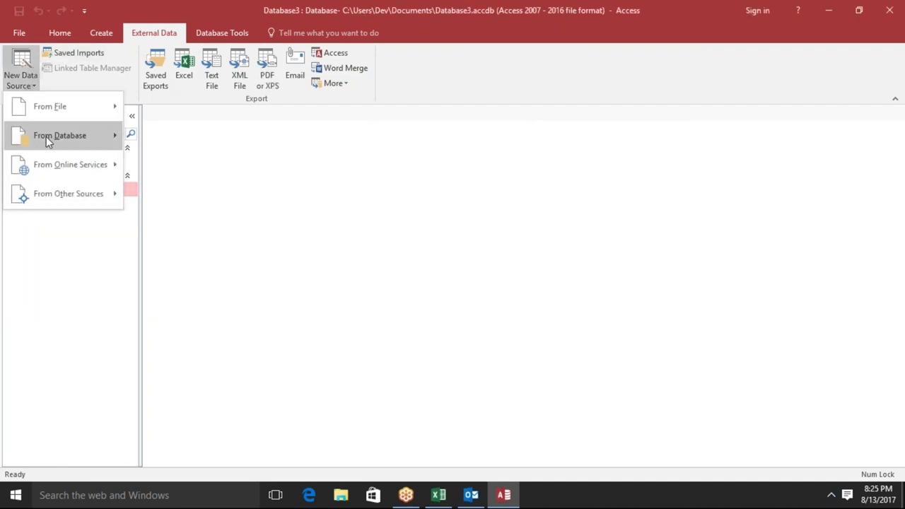
Step: Import Query1 from Database2 again, which arrives as Query11
{"action": "mouse_move", "coordinate": [46, 137]}
{"action": "left_click", "coordinate": [177, 145]}
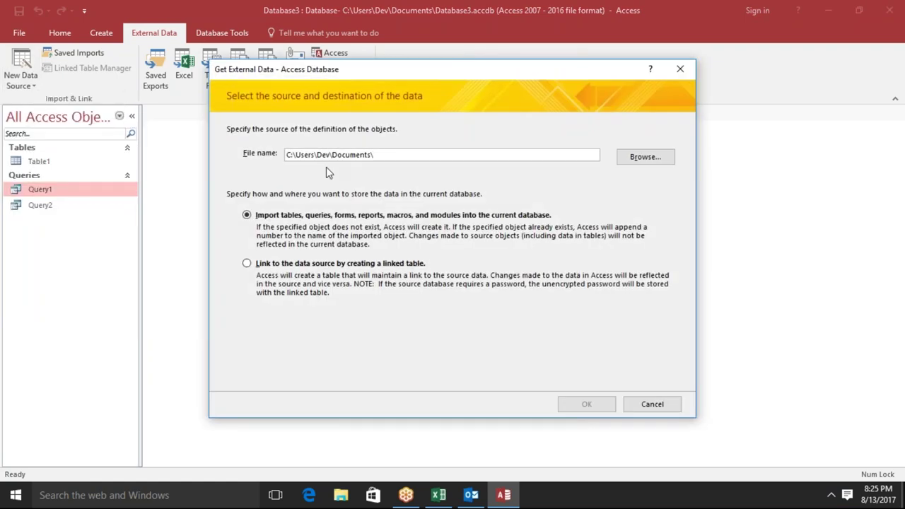
{"action": "left_click", "coordinate": [645, 157]}
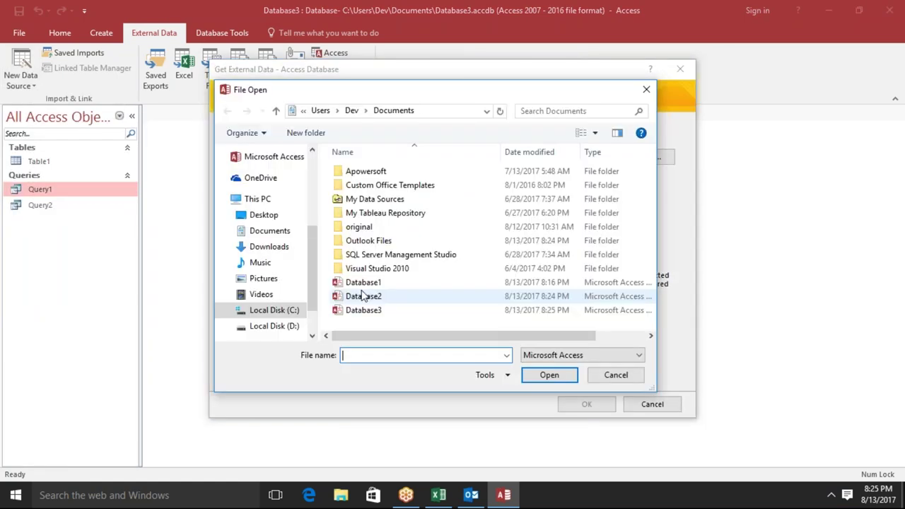
{"action": "double_click", "coordinate": [367, 296]}
{"action": "left_click", "coordinate": [591, 397]}
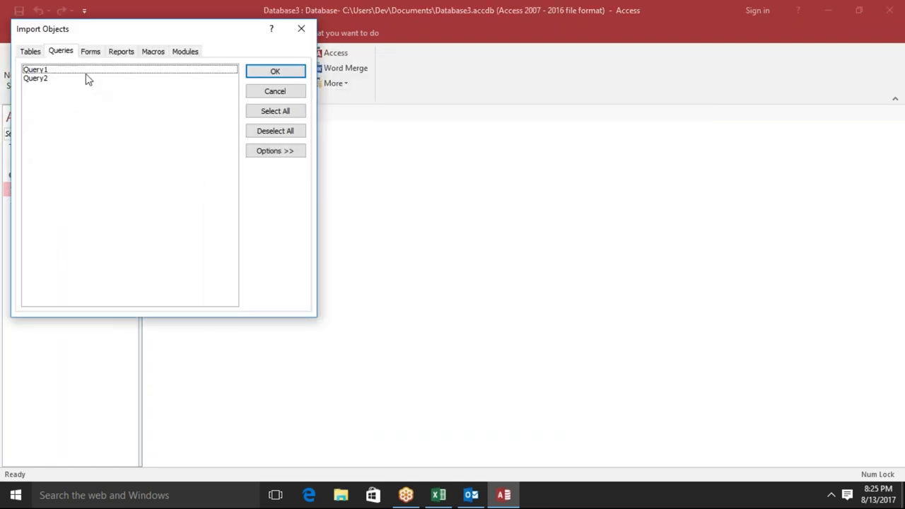
{"action": "left_click", "coordinate": [86, 73]}
{"action": "left_click", "coordinate": [274, 70]}
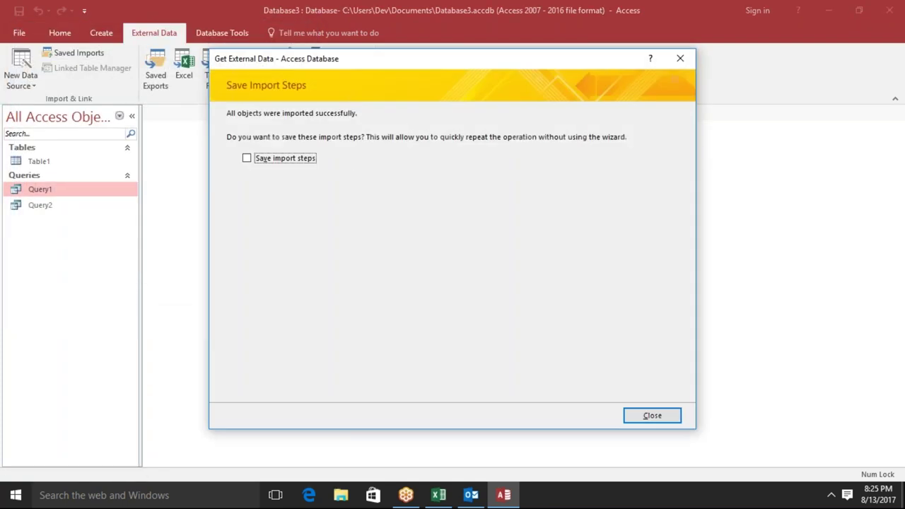
{"action": "left_click", "coordinate": [647, 418]}
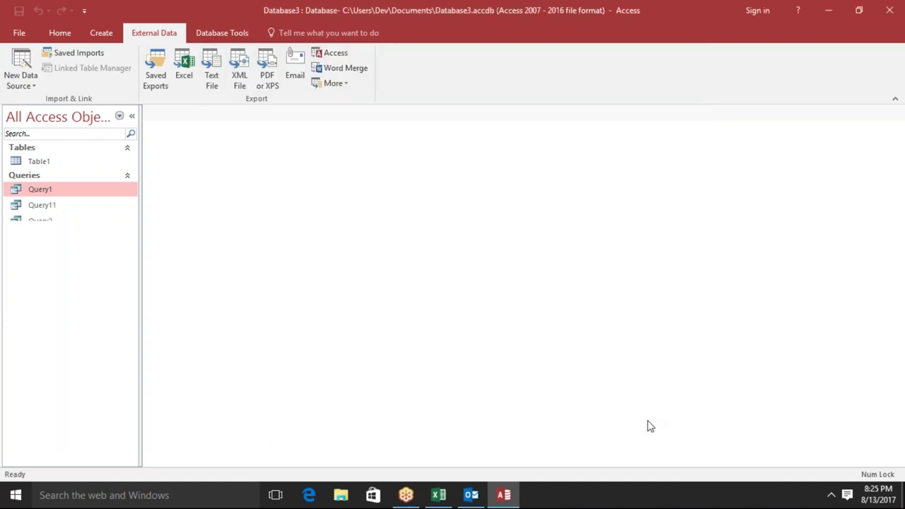
Step: Run Query11 and cancel its parameter prompt, open Table1, then close Access
{"action": "left_click", "coordinate": [55, 209]}
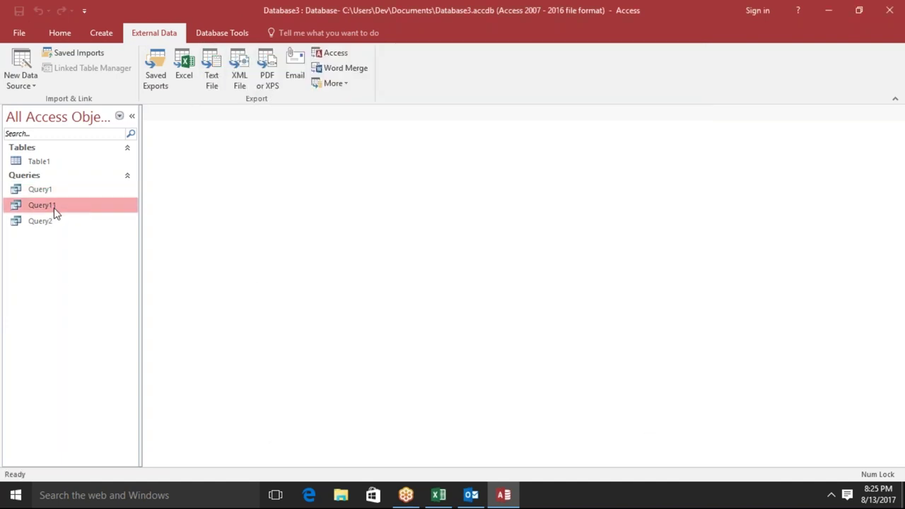
{"action": "double_click", "coordinate": [63, 207]}
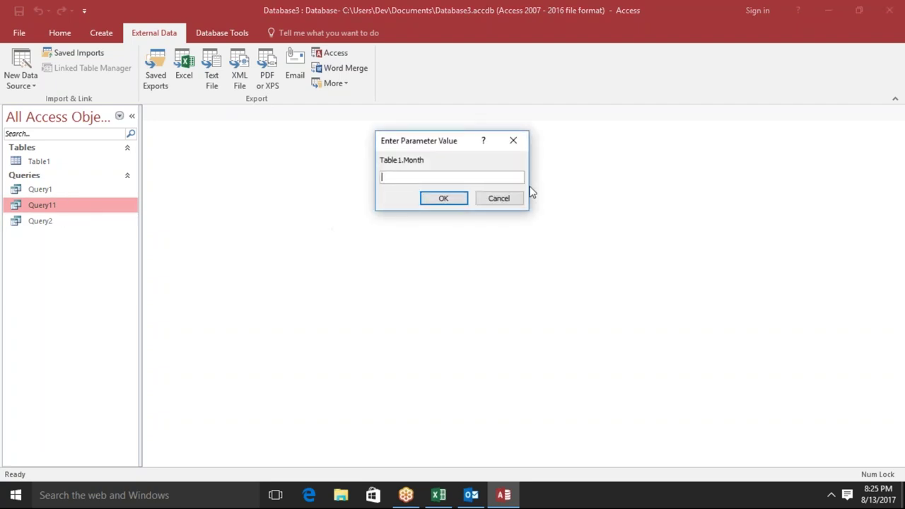
{"action": "left_click", "coordinate": [500, 201]}
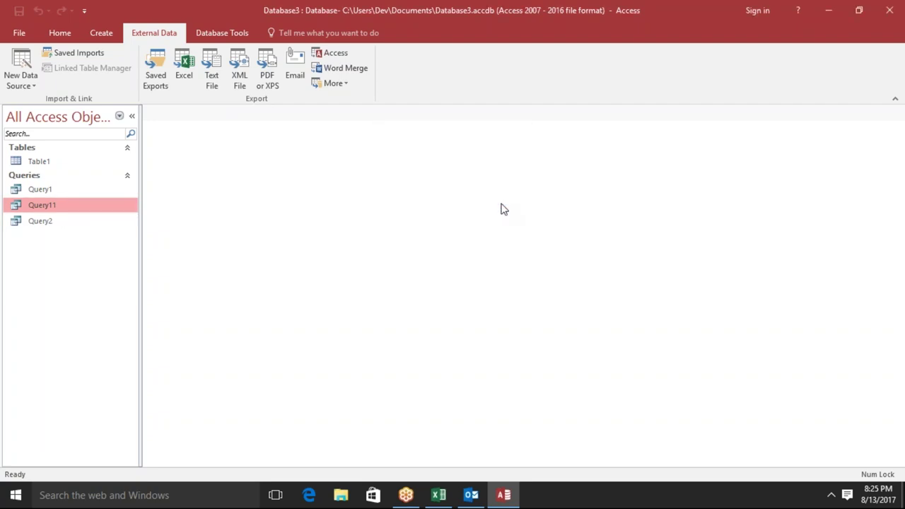
{"action": "double_click", "coordinate": [93, 160]}
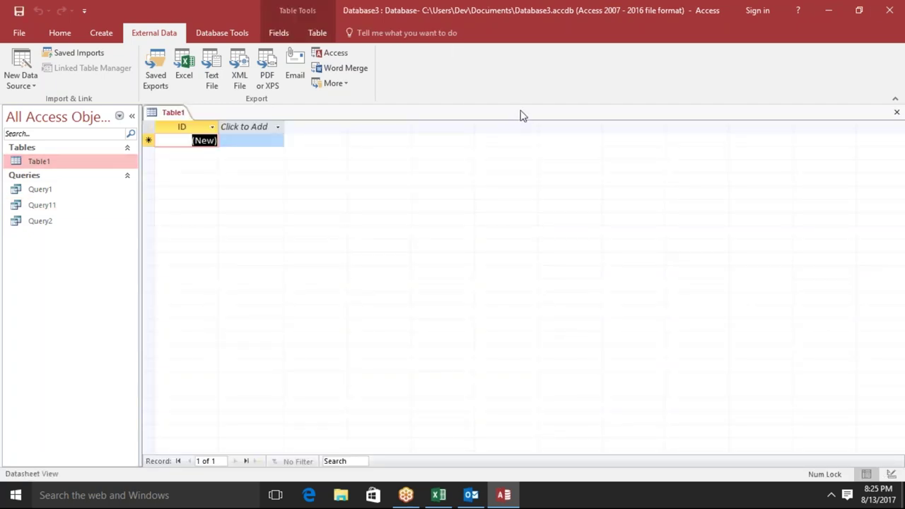
{"action": "left_click", "coordinate": [889, 10]}
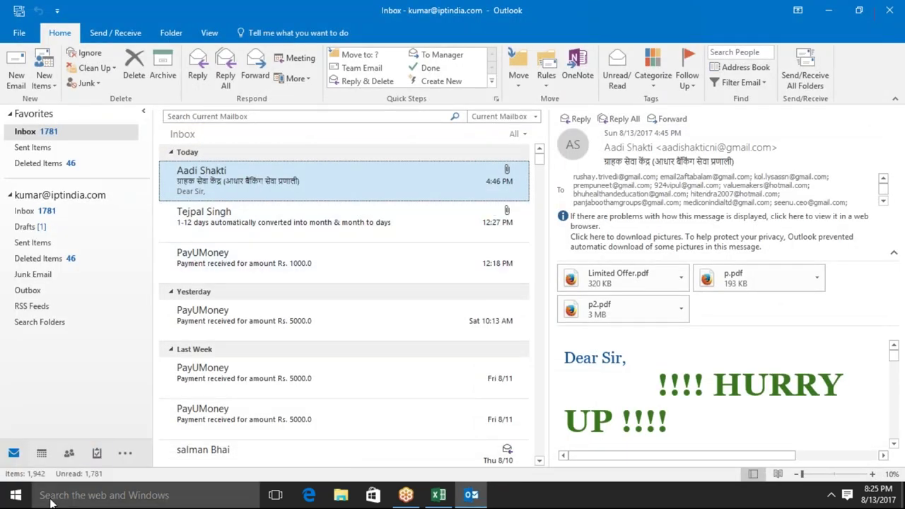
Step: Launch Access 2016 from a Start menu search and create the blank Database4
{"action": "left_click", "coordinate": [16, 495]}
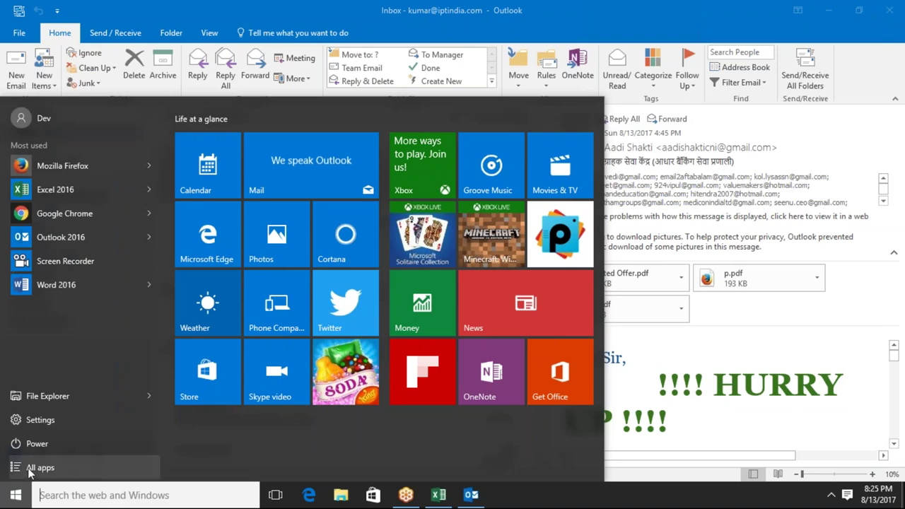
{"action": "type", "text": "20"}
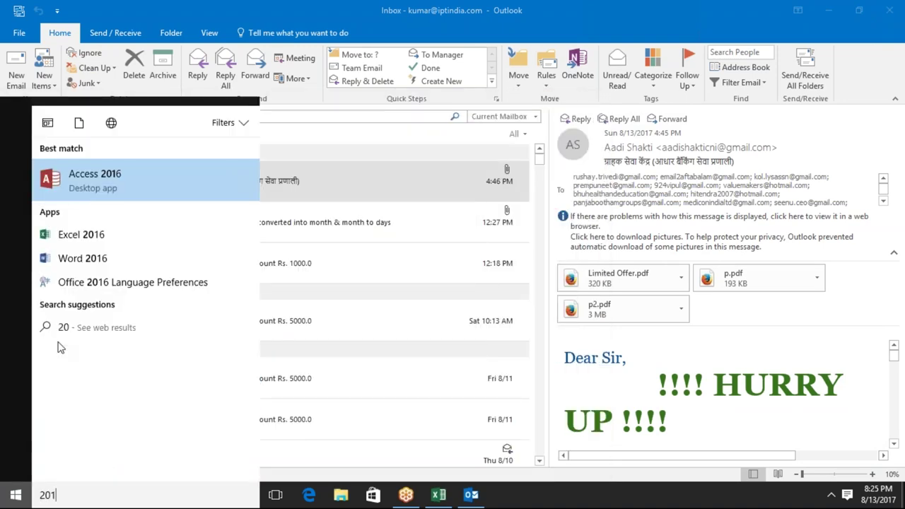
{"action": "type", "text": "1"}
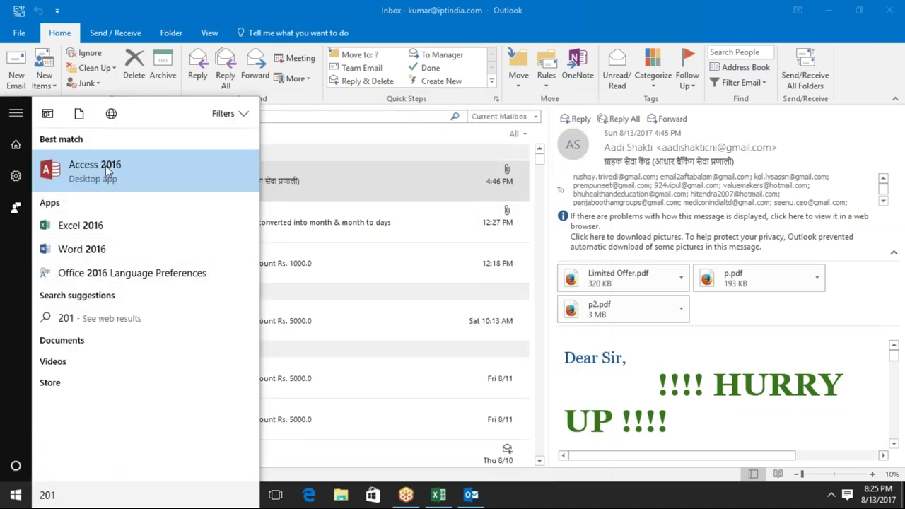
{"action": "left_click", "coordinate": [105, 166]}
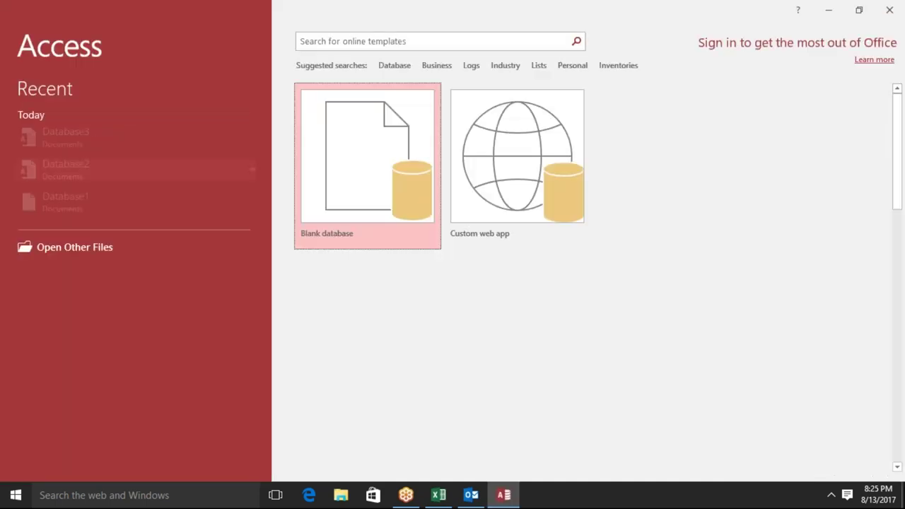
{"action": "double_click", "coordinate": [372, 133]}
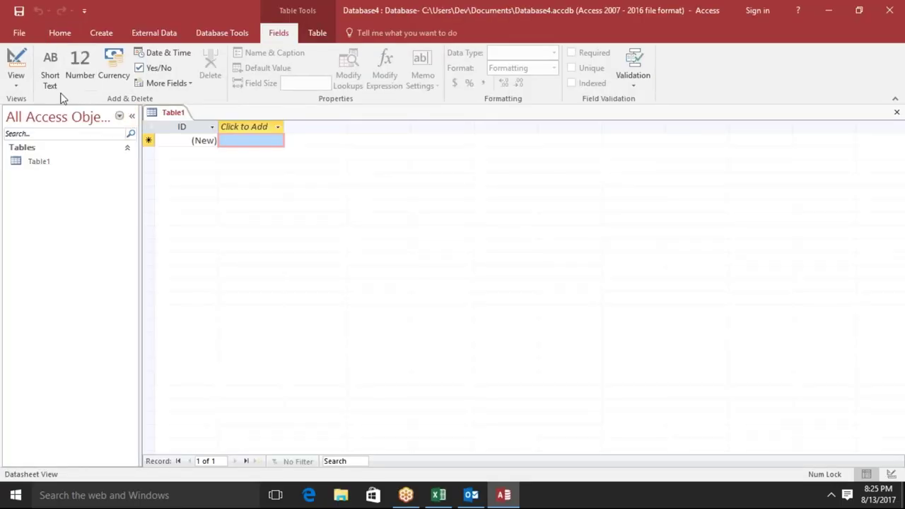
Step: Import Query2 from Database2.accdb into Database4 without saving the import steps
{"action": "left_click", "coordinate": [174, 32]}
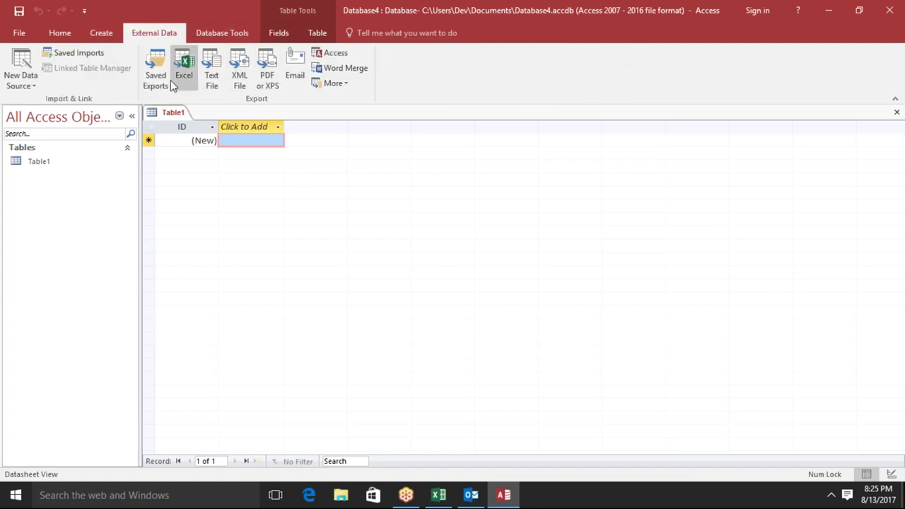
{"action": "left_click", "coordinate": [17, 80]}
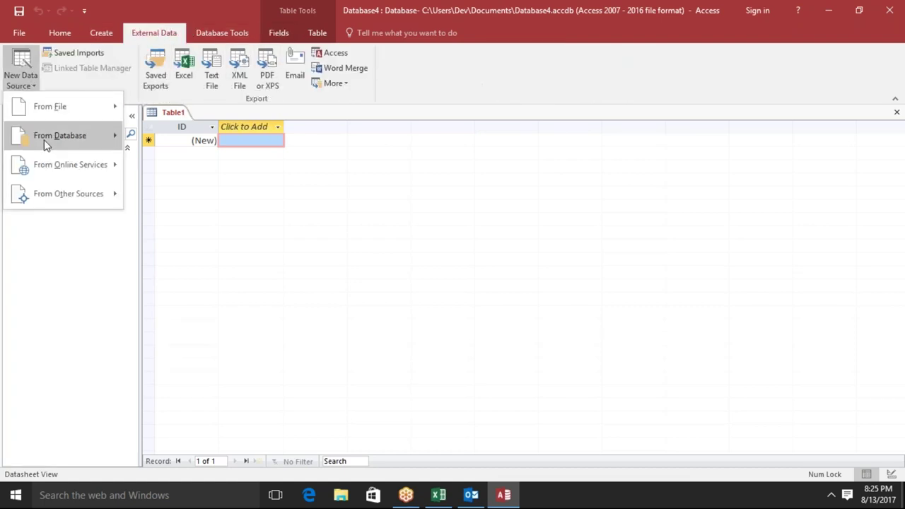
{"action": "mouse_move", "coordinate": [92, 145]}
{"action": "left_click", "coordinate": [166, 141]}
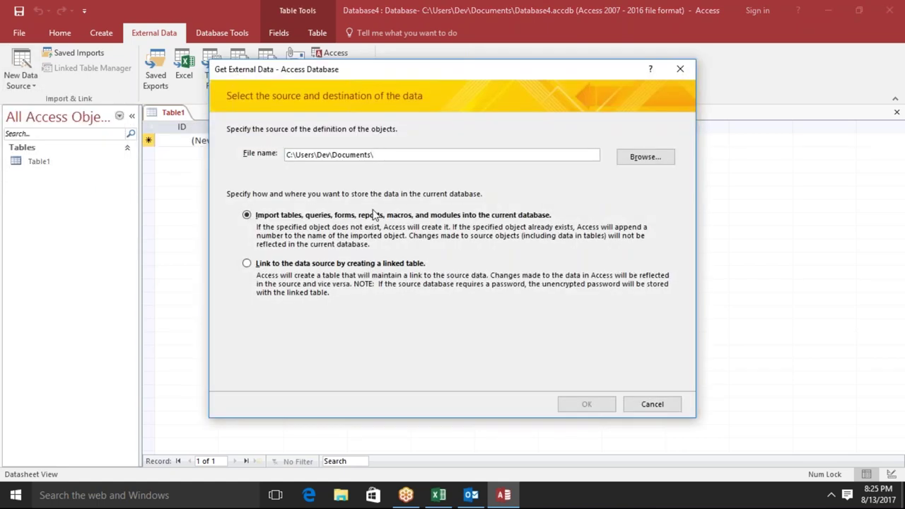
{"action": "left_click", "coordinate": [631, 157]}
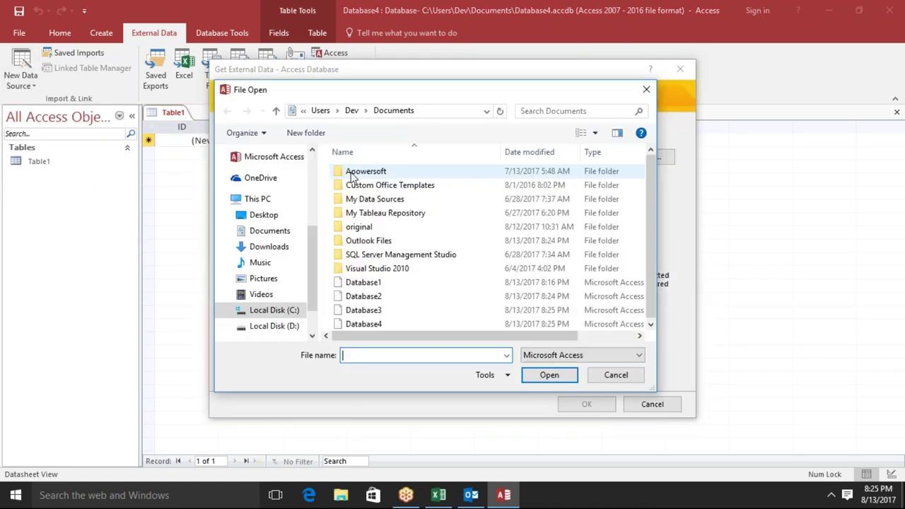
{"action": "left_click", "coordinate": [394, 299]}
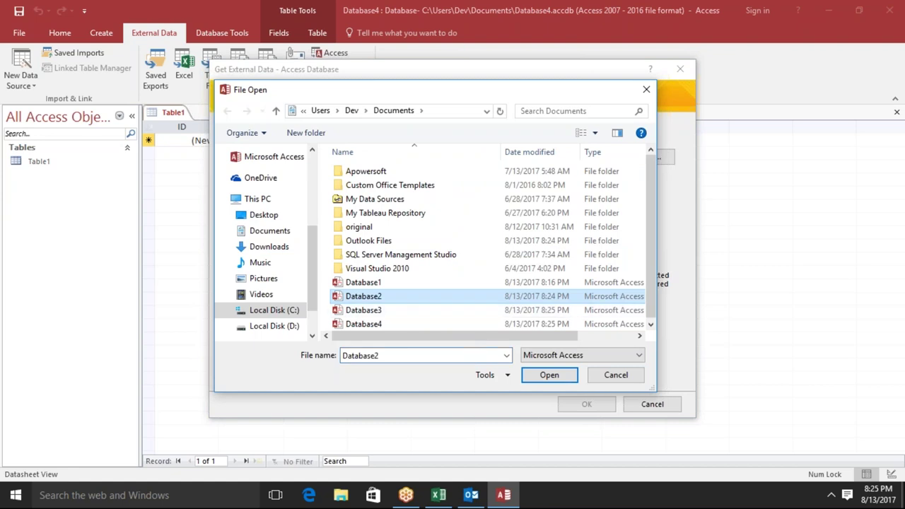
{"action": "left_click", "coordinate": [567, 375]}
{"action": "left_click", "coordinate": [587, 404]}
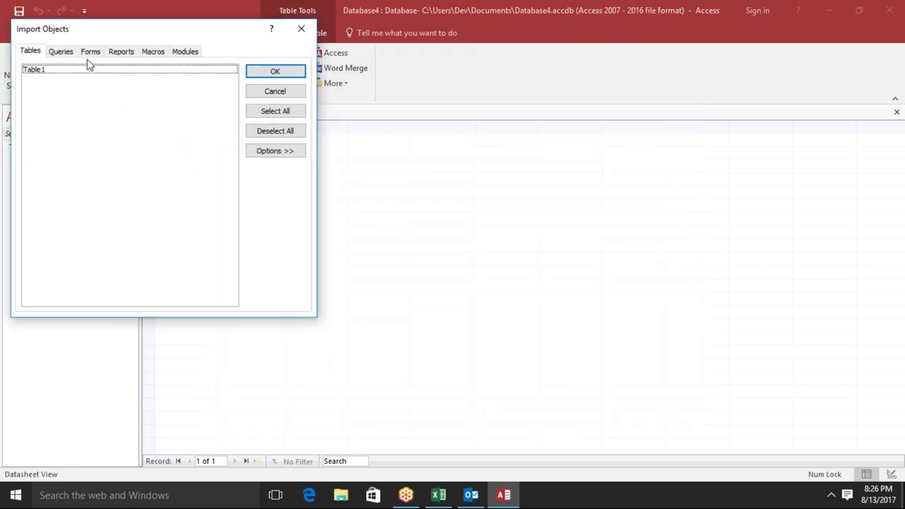
{"action": "left_click", "coordinate": [73, 52]}
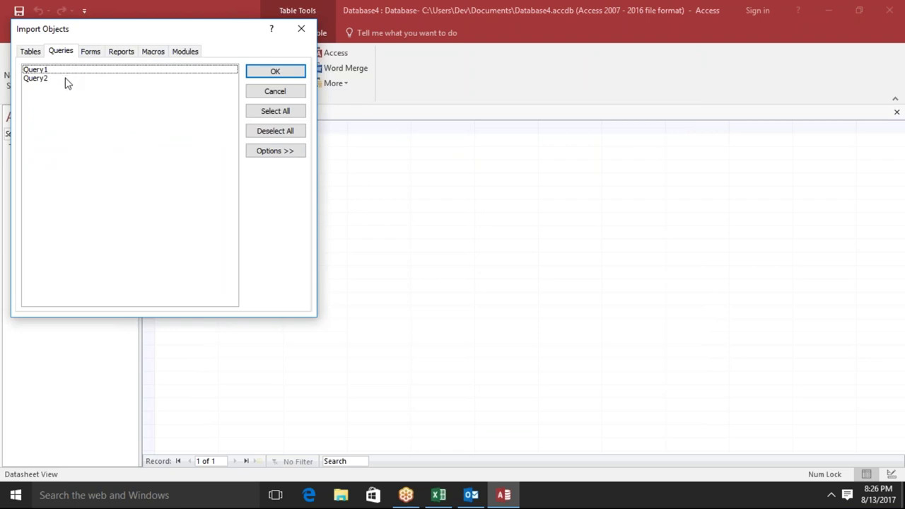
{"action": "left_click", "coordinate": [66, 80]}
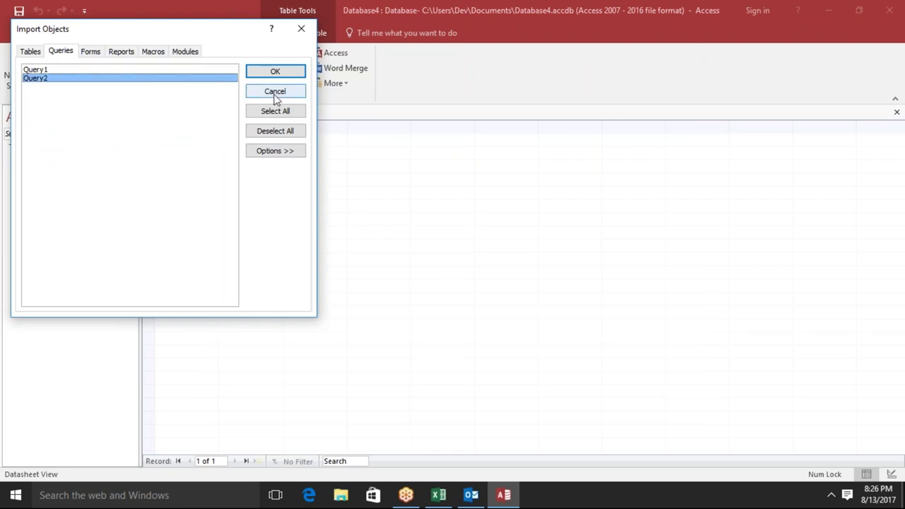
{"action": "left_click", "coordinate": [263, 75]}
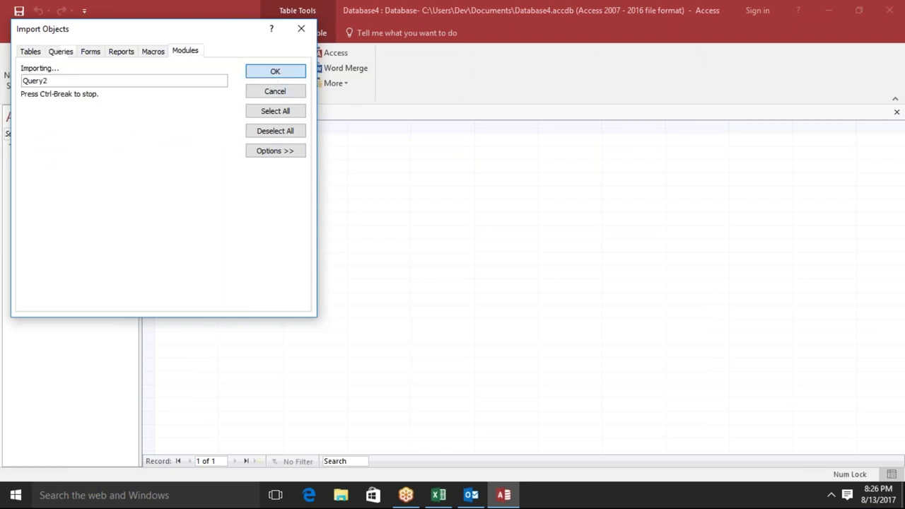
{"action": "left_click", "coordinate": [668, 418]}
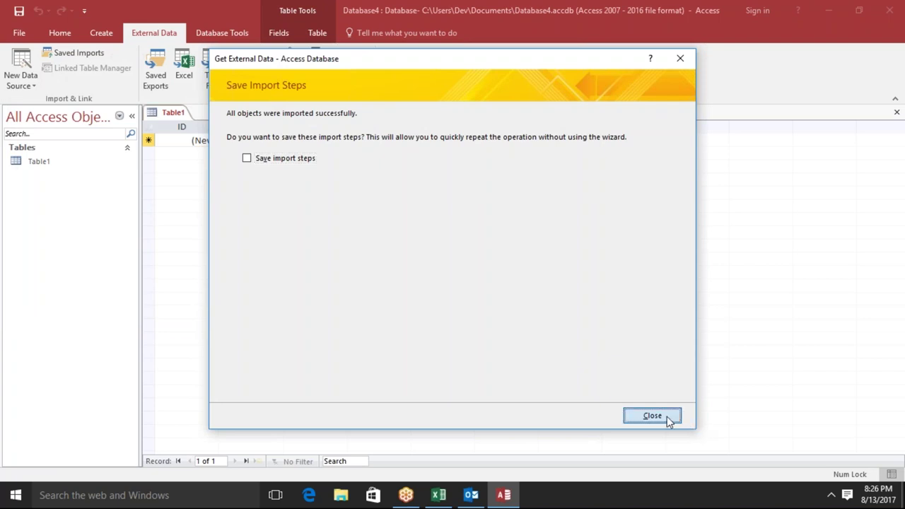
Step: Run Query2 with JAN as the parameter, then close Access and dismiss the Table1 lock error
{"action": "double_click", "coordinate": [71, 192]}
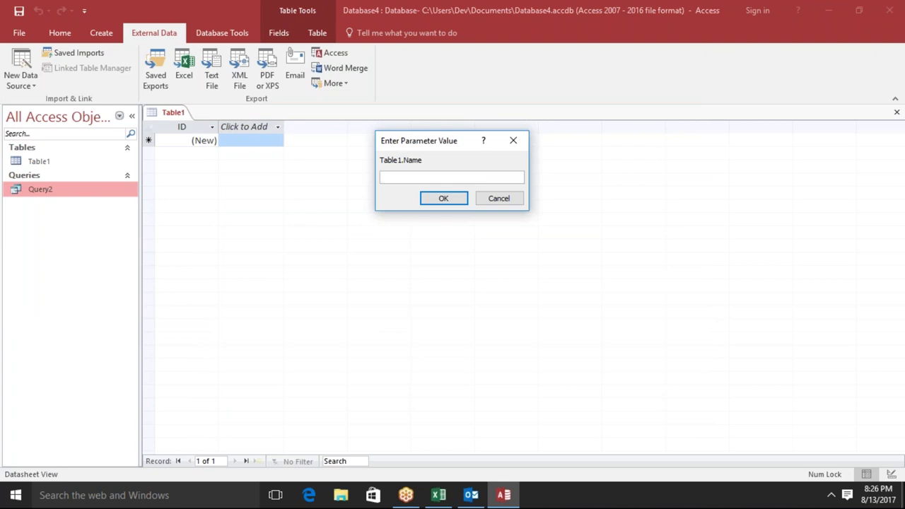
{"action": "type", "text": "JAN"}
{"action": "left_click", "coordinate": [444, 198]}
{"action": "key", "text": "Return"}
{"action": "key", "text": "Return"}
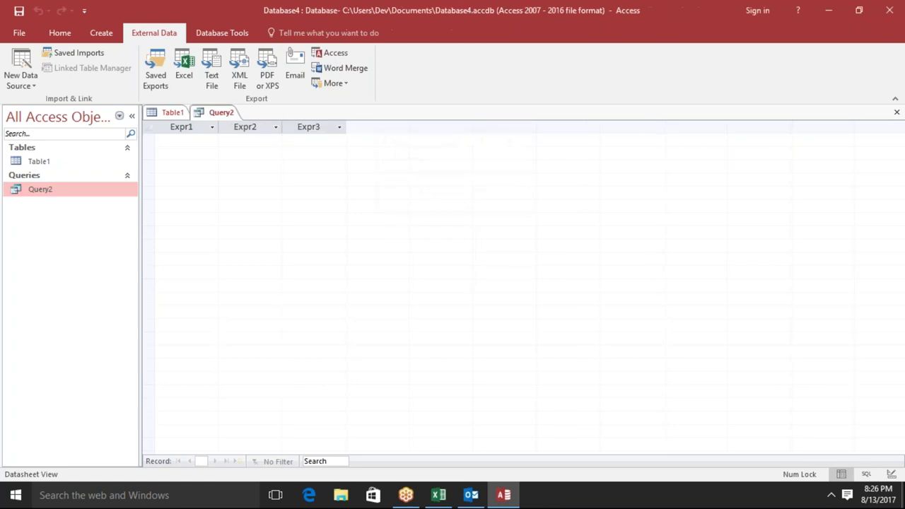
{"action": "left_click", "coordinate": [890, 11]}
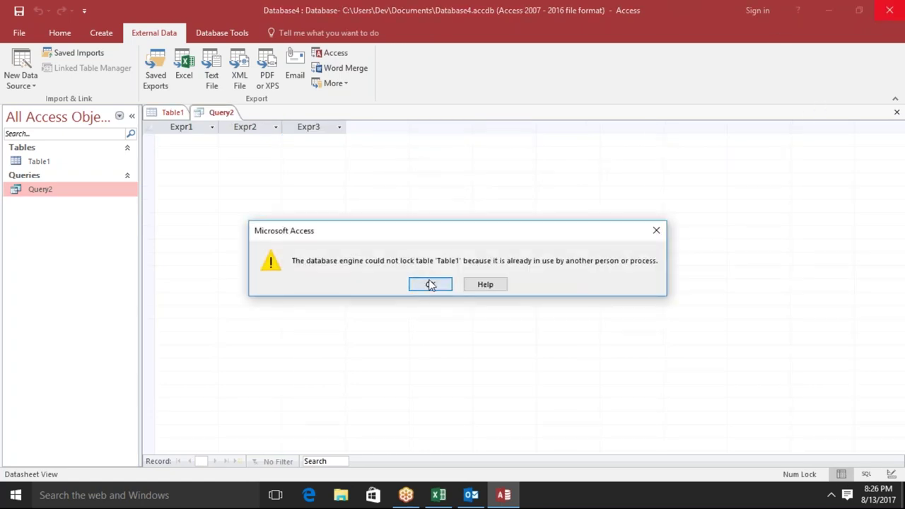
{"action": "left_click", "coordinate": [430, 285]}
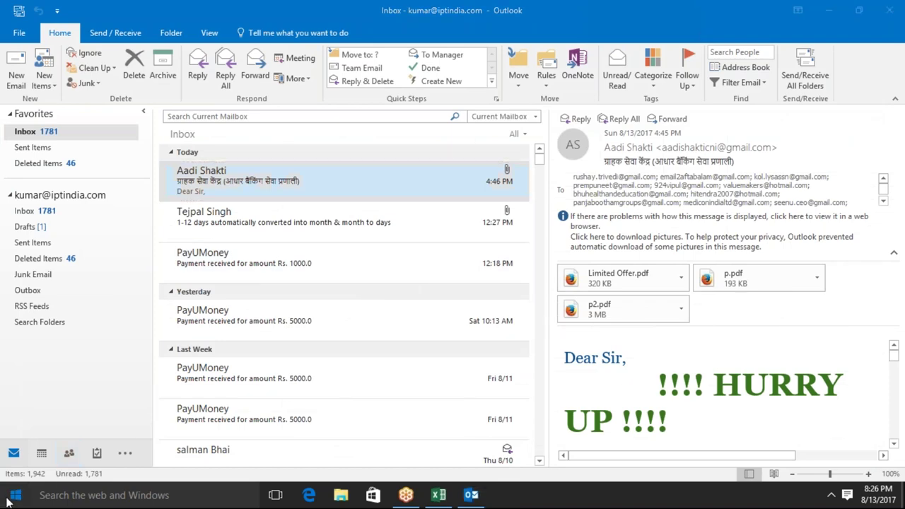
Step: Relaunch Access 2016 by searching '2016' in the Start menu
{"action": "left_click", "coordinate": [8, 497]}
{"action": "type", "text": "201"}
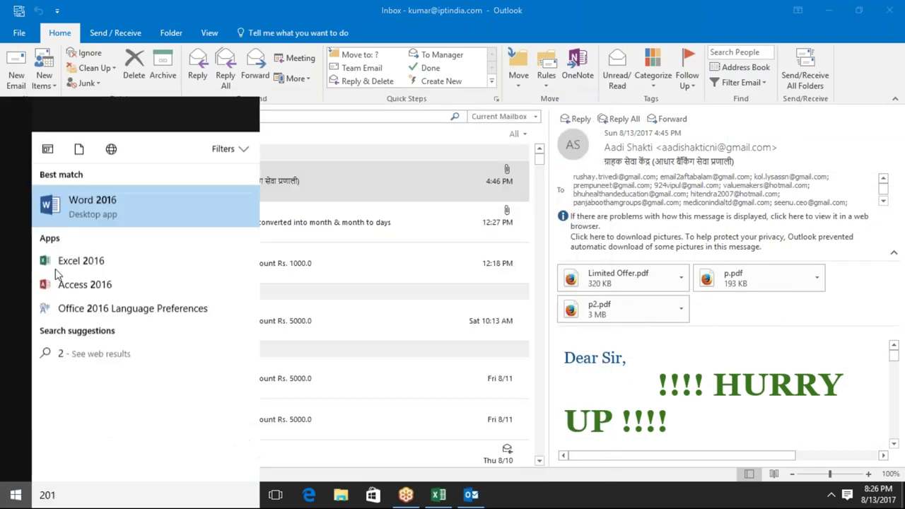
{"action": "type", "text": "6"}
{"action": "left_click", "coordinate": [102, 237]}
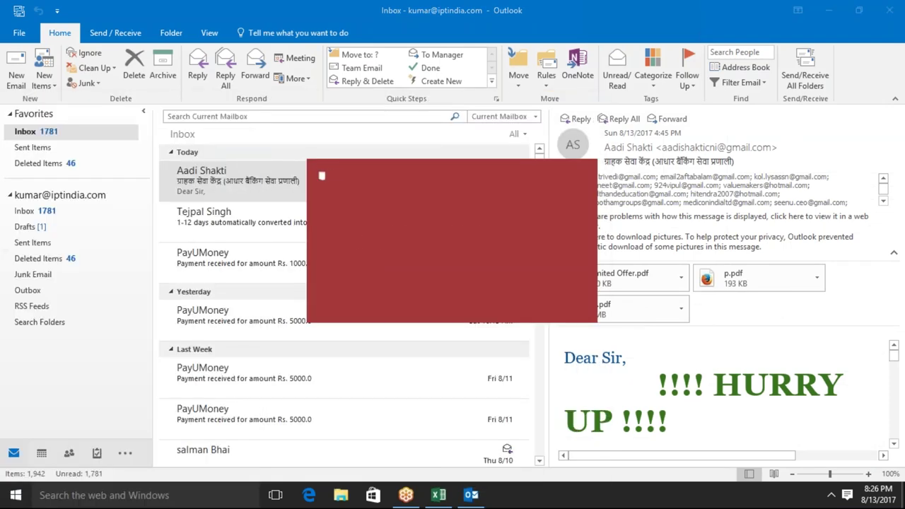